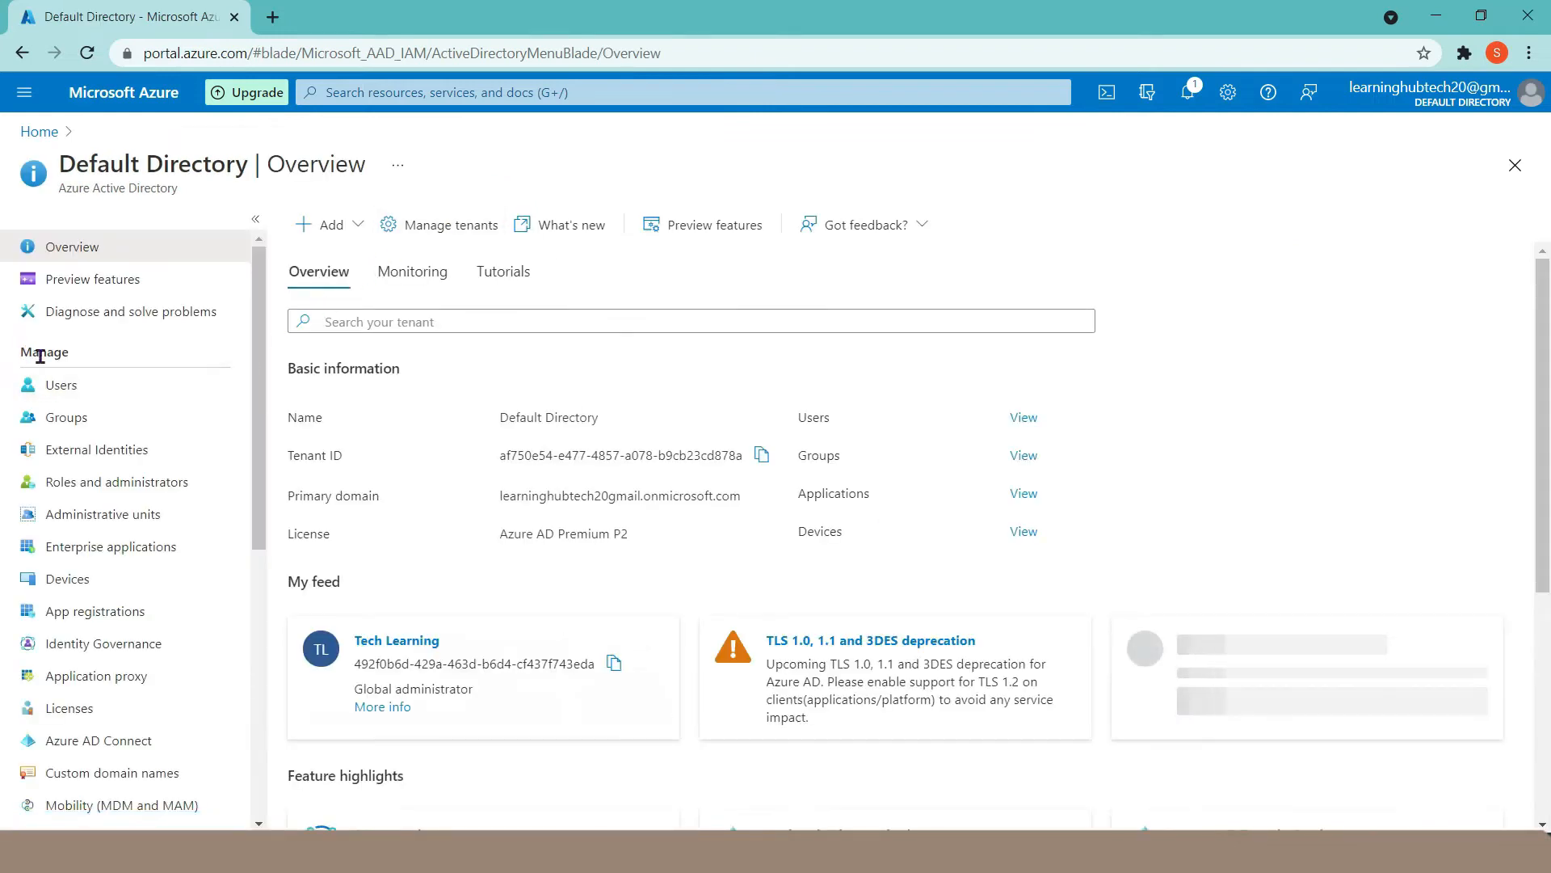
Step: Start creating a new directory user with the user name user1 and show the domains available for it
left_click(60, 388)
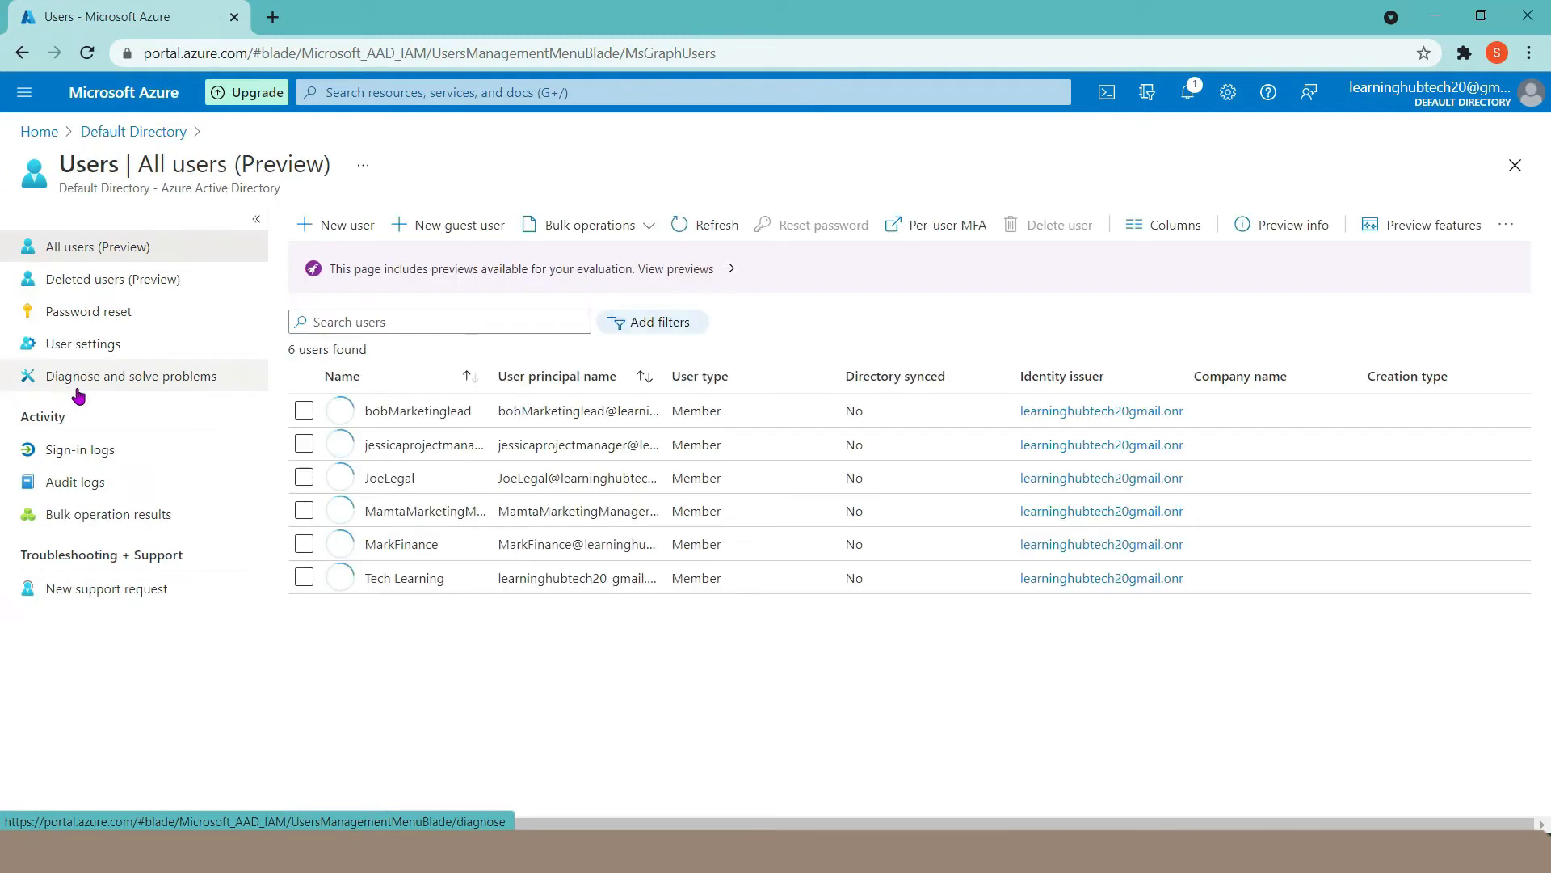
left_click(337, 234)
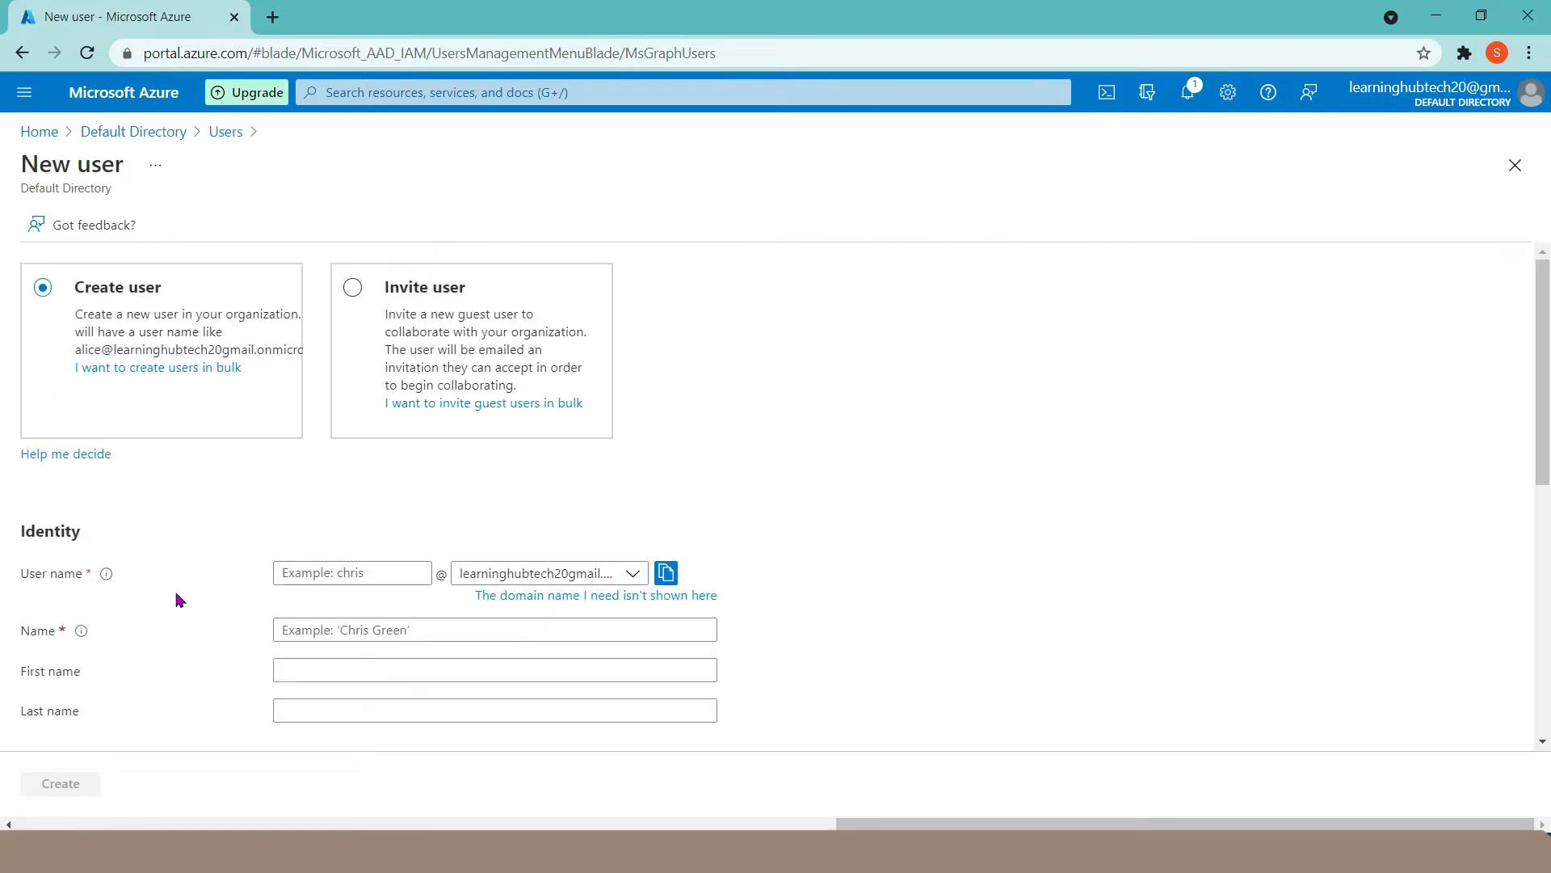
left_click(295, 575)
type("user1")
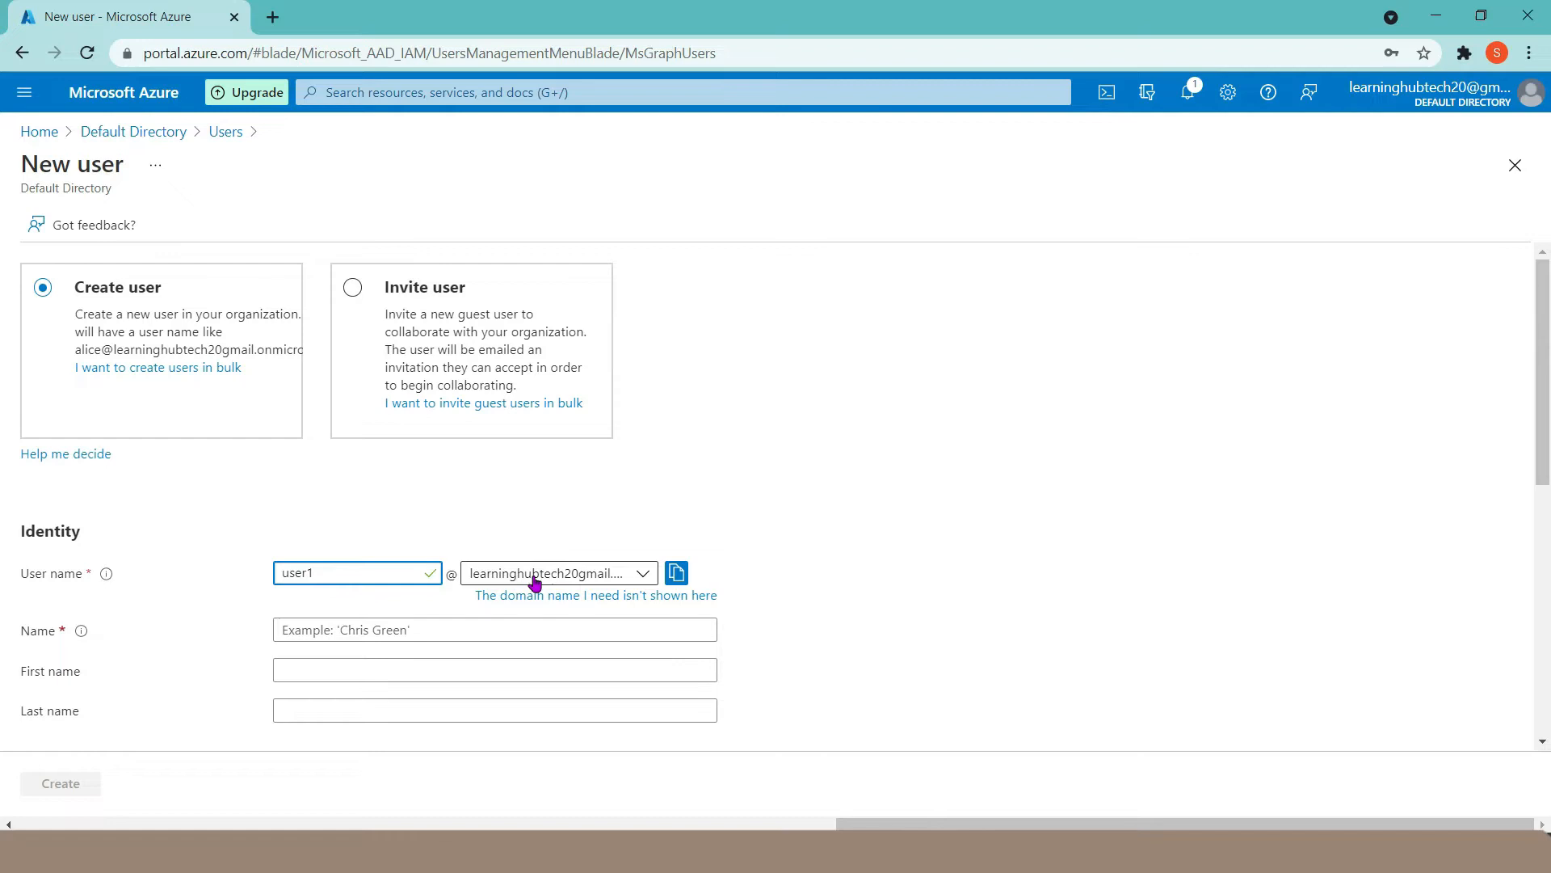
left_click(508, 576)
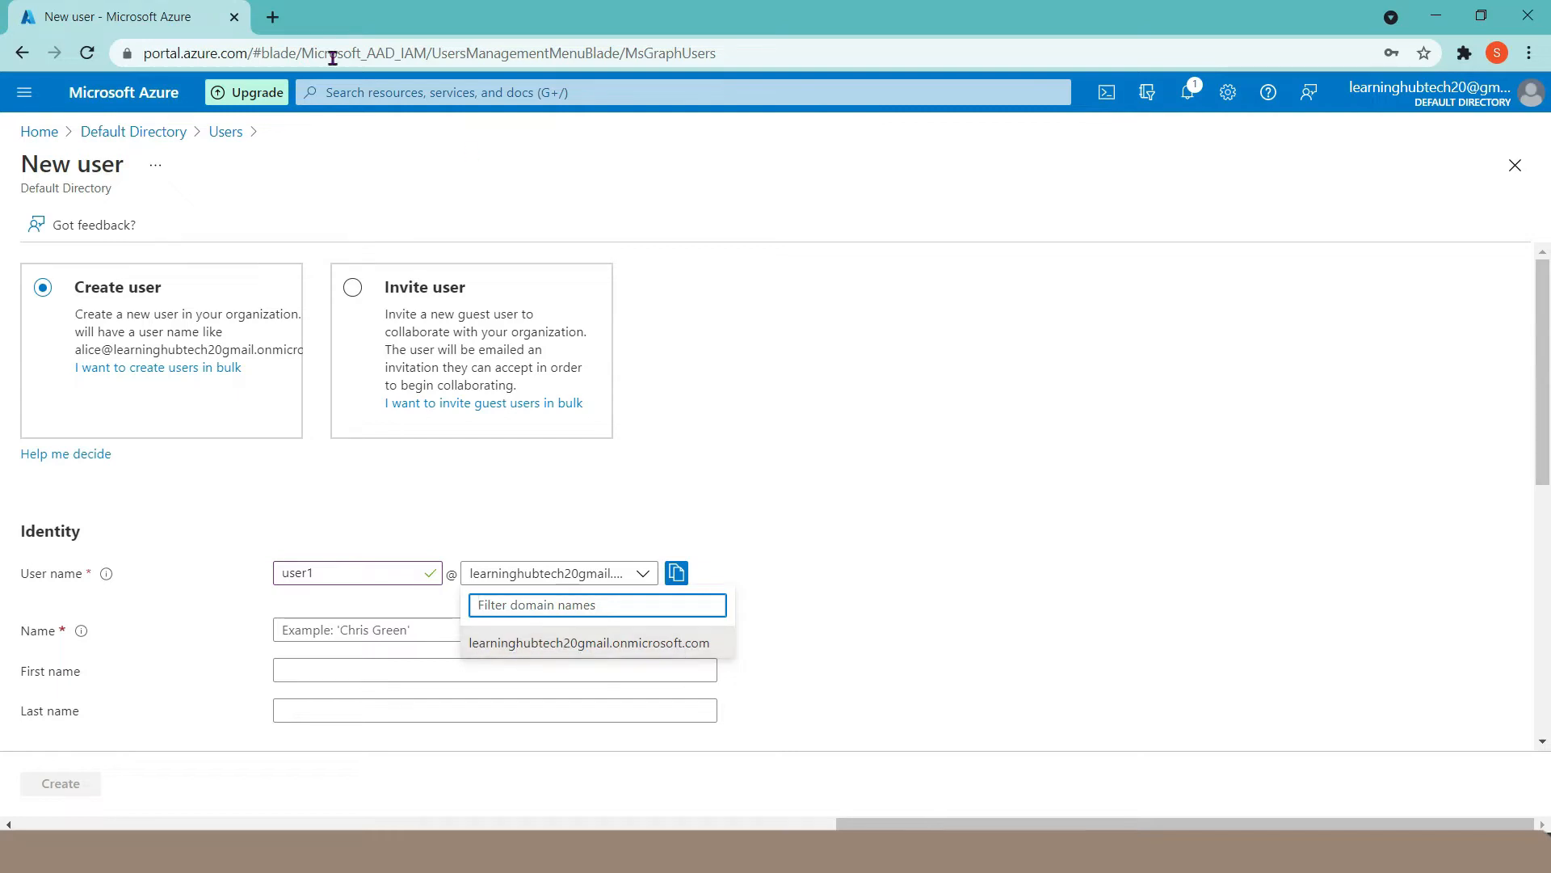
Step: Open the Azure Active Directory overview in a duplicate browser tab and highlight the primary domain
right_click(123, 22)
left_click(186, 166)
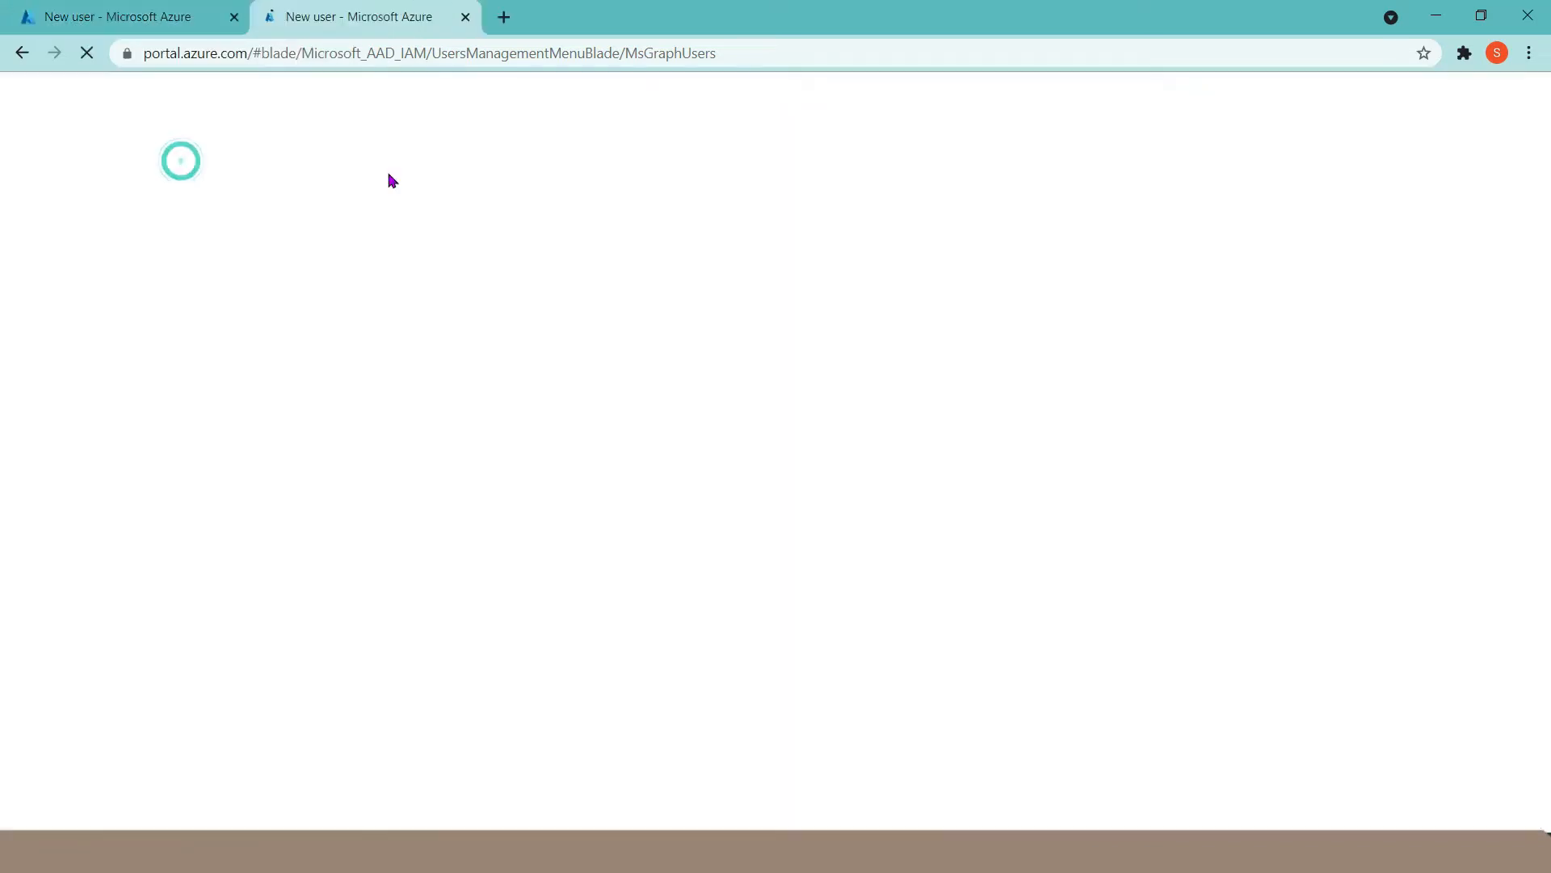
left_click(325, 89)
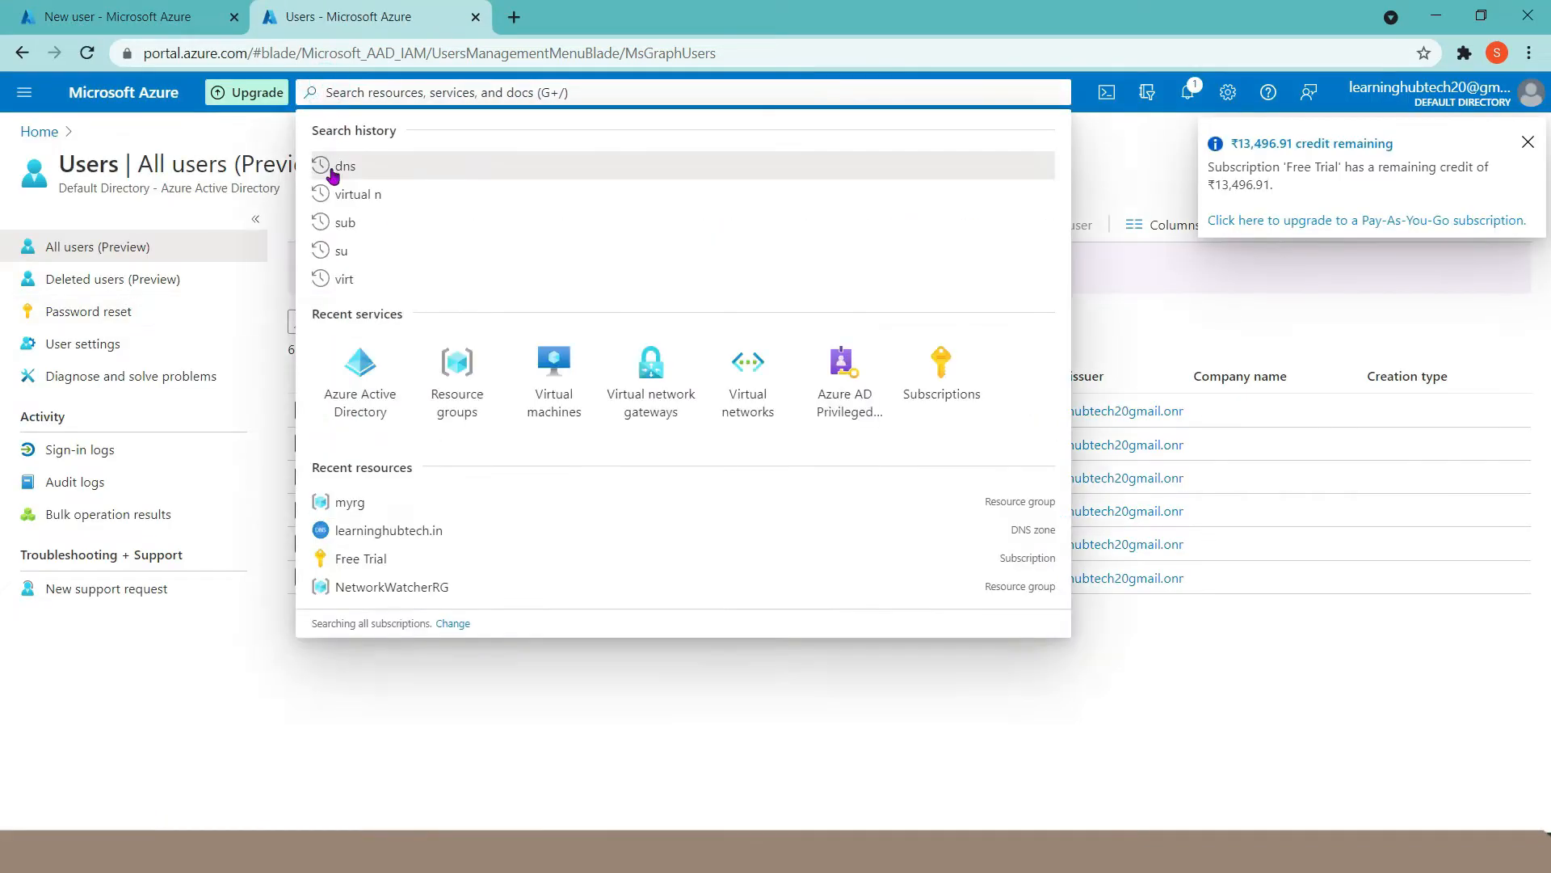
left_click(349, 353)
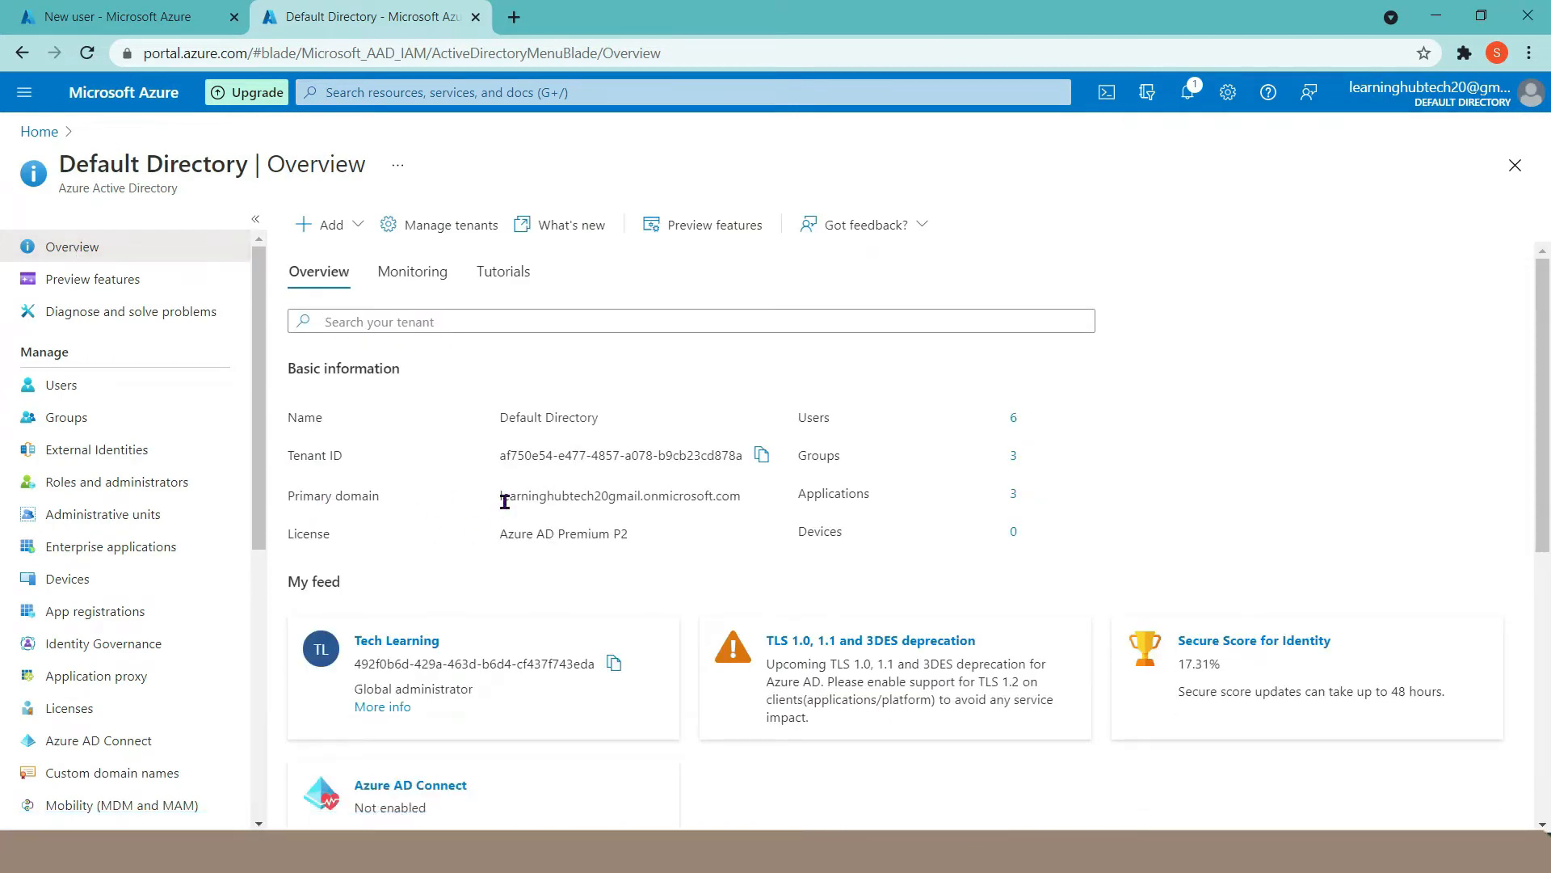
left_click_drag(500, 497, 738, 495)
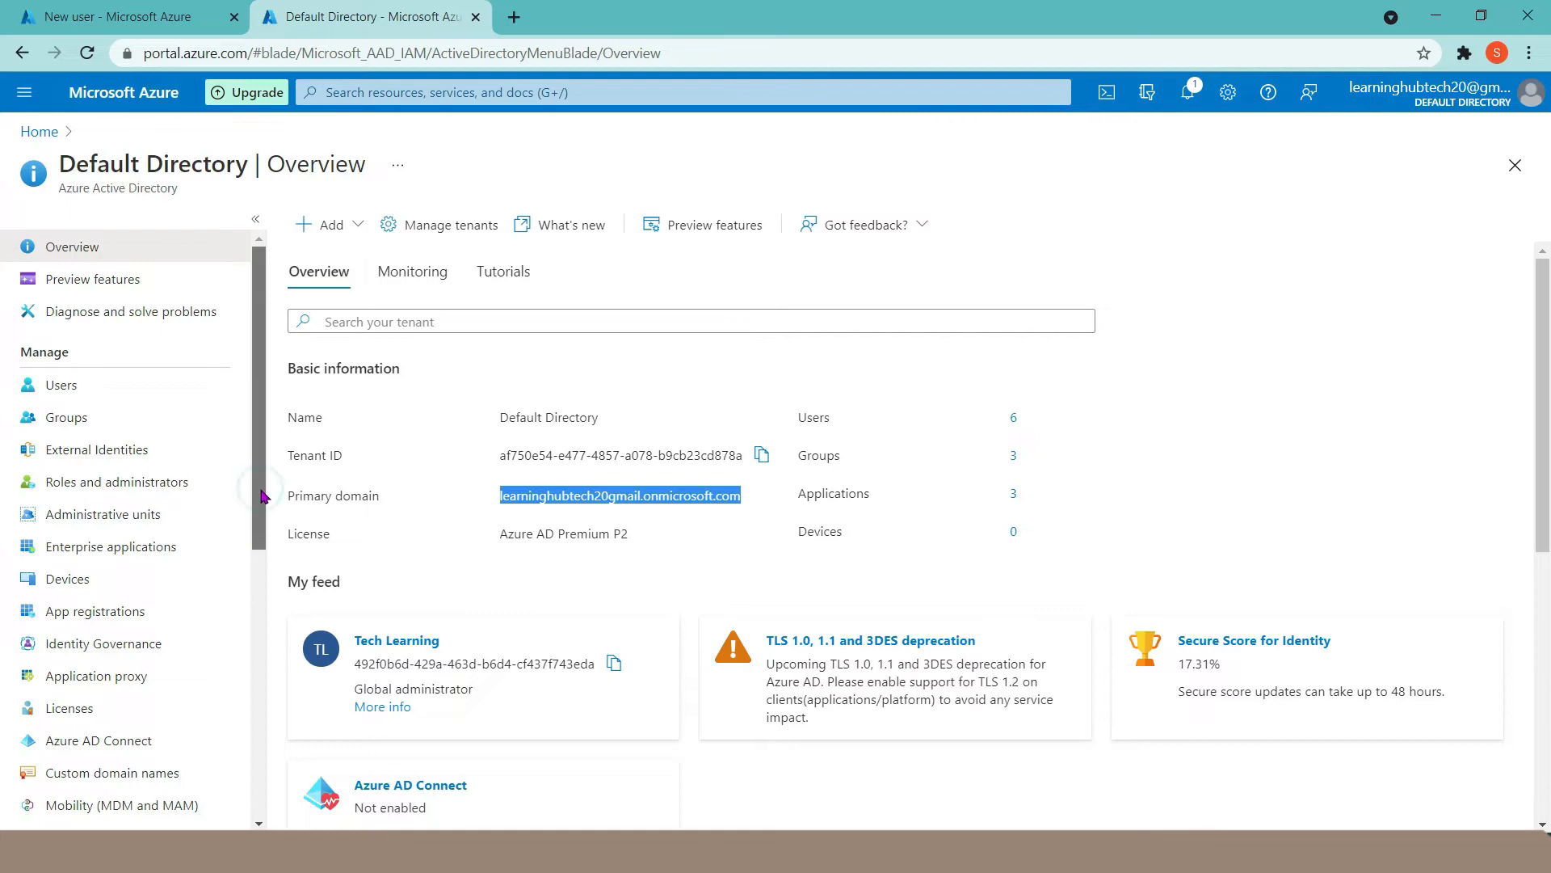
Step: Copy the onmicrosoft.com domain from the directory's custom domain names and begin launching Paint
scroll(261, 565, "down", 2)
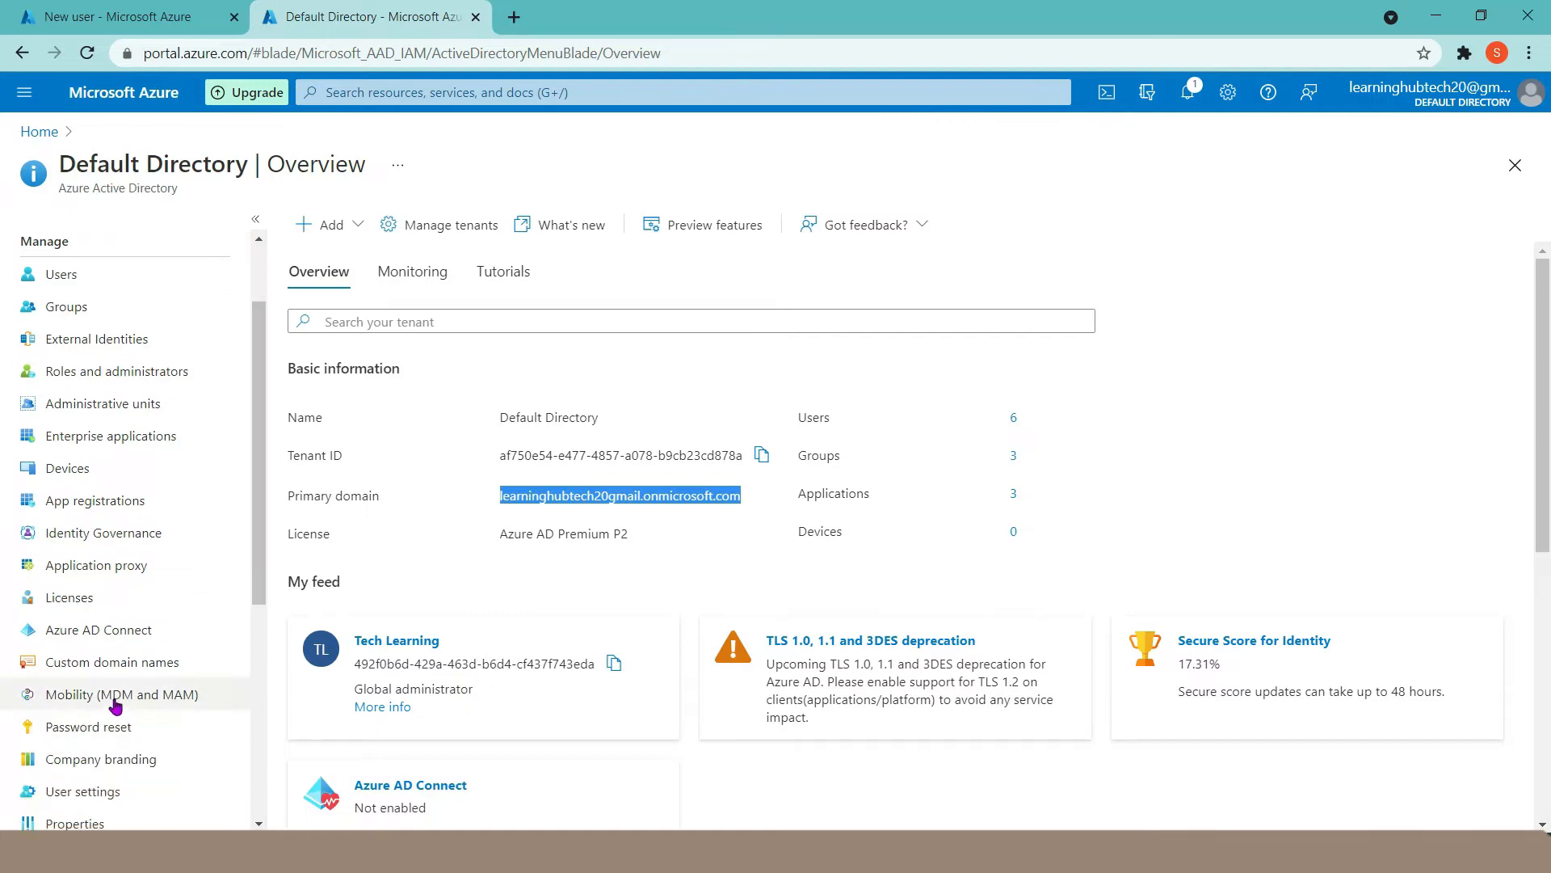
left_click(87, 665)
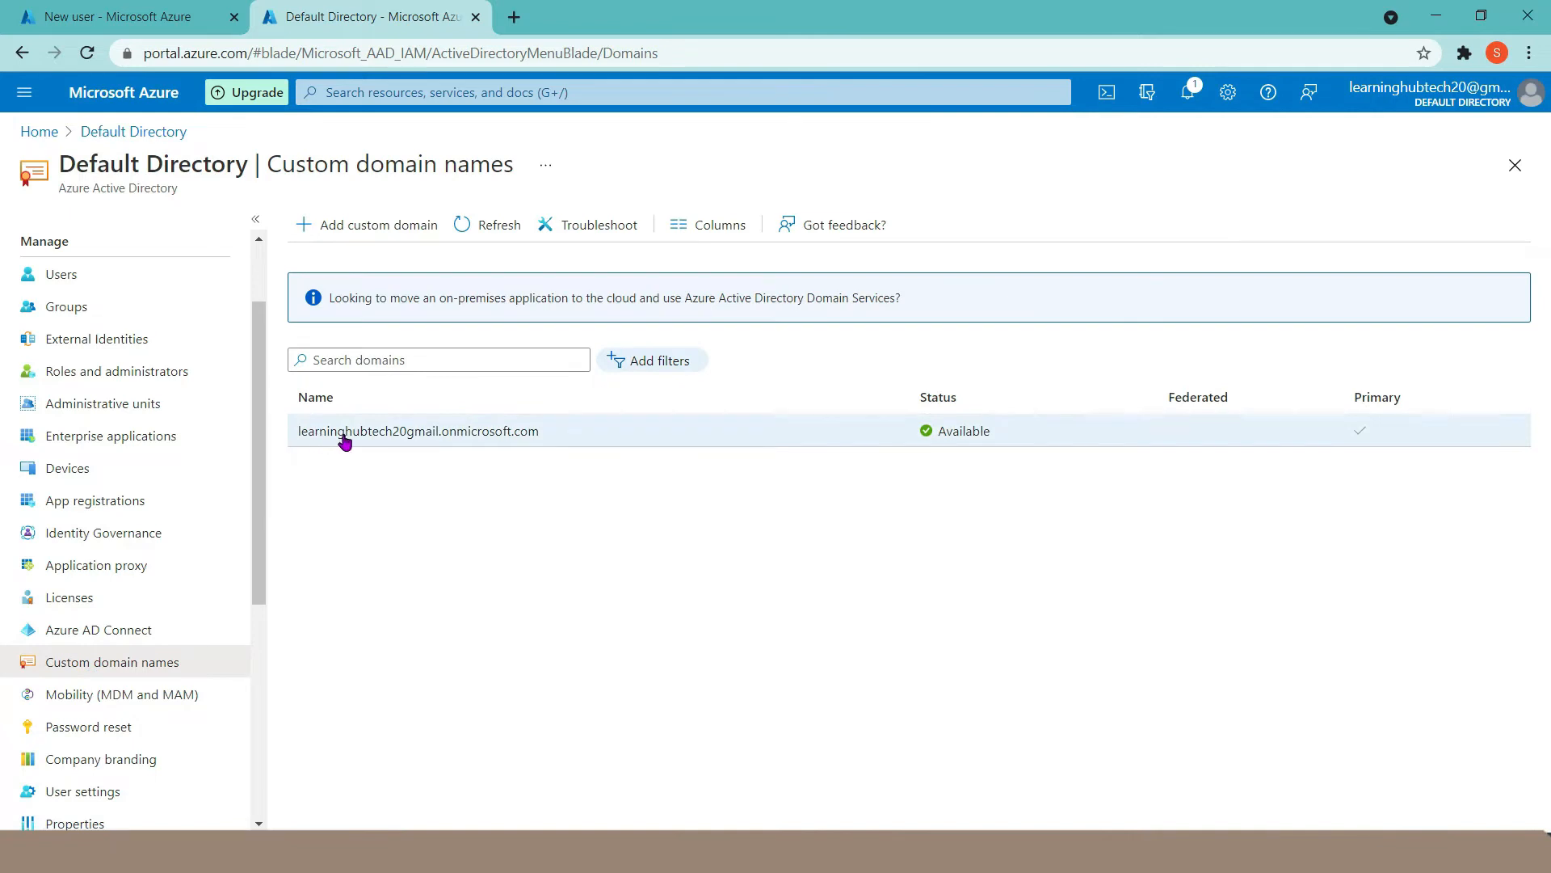
left_click_drag(540, 437, 290, 436)
key("ctrl+c")
left_click(226, 851)
type("ms")
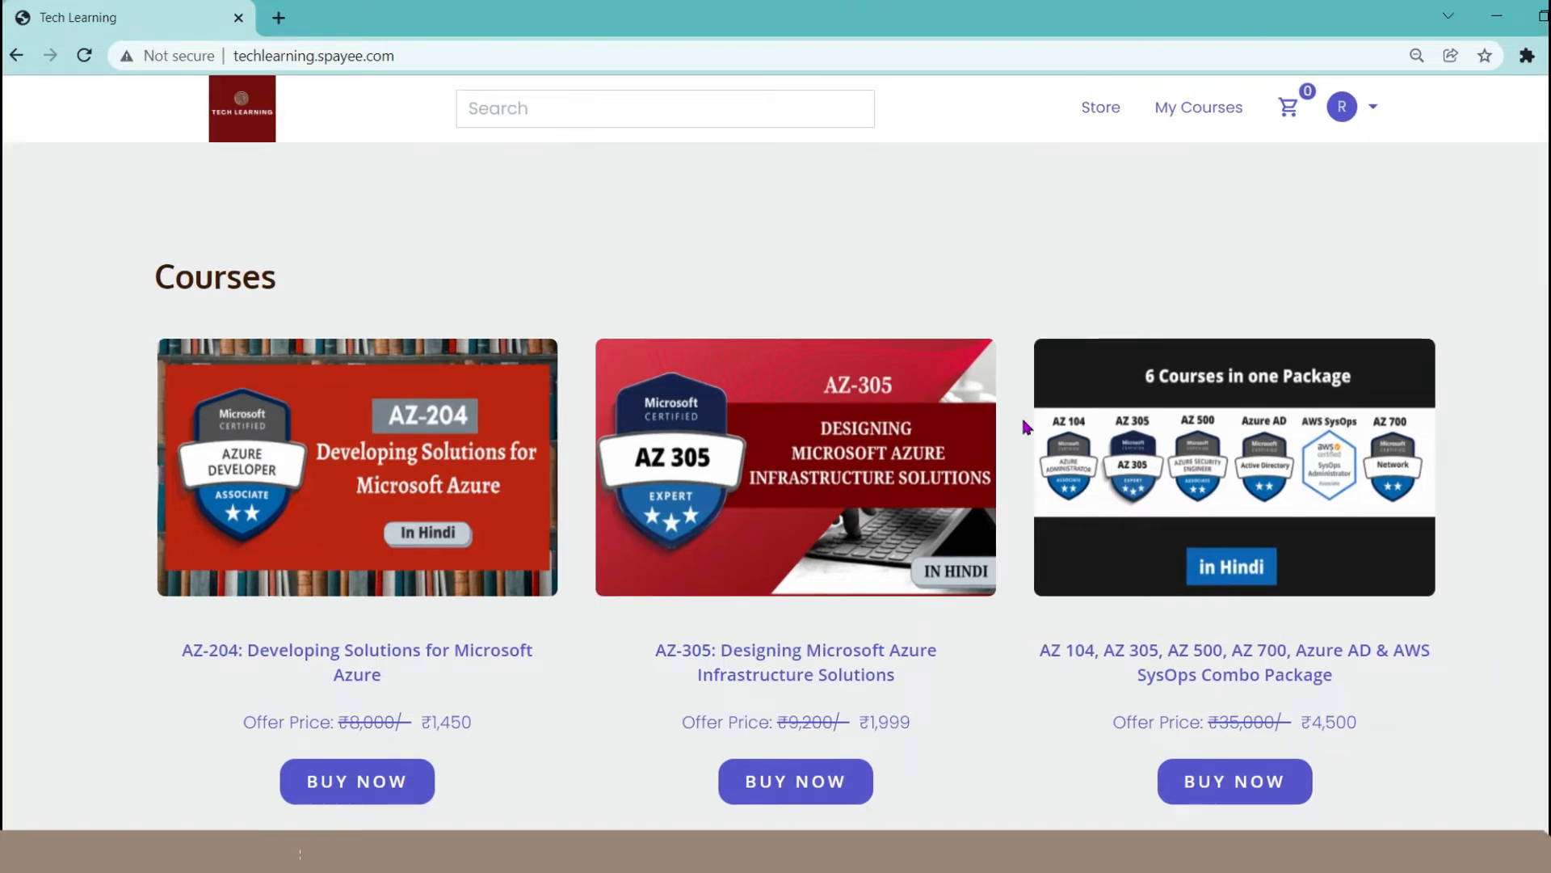
Step: Look through the AZ-305 course preview and the course categories in the Tech Learning store
left_click(949, 432)
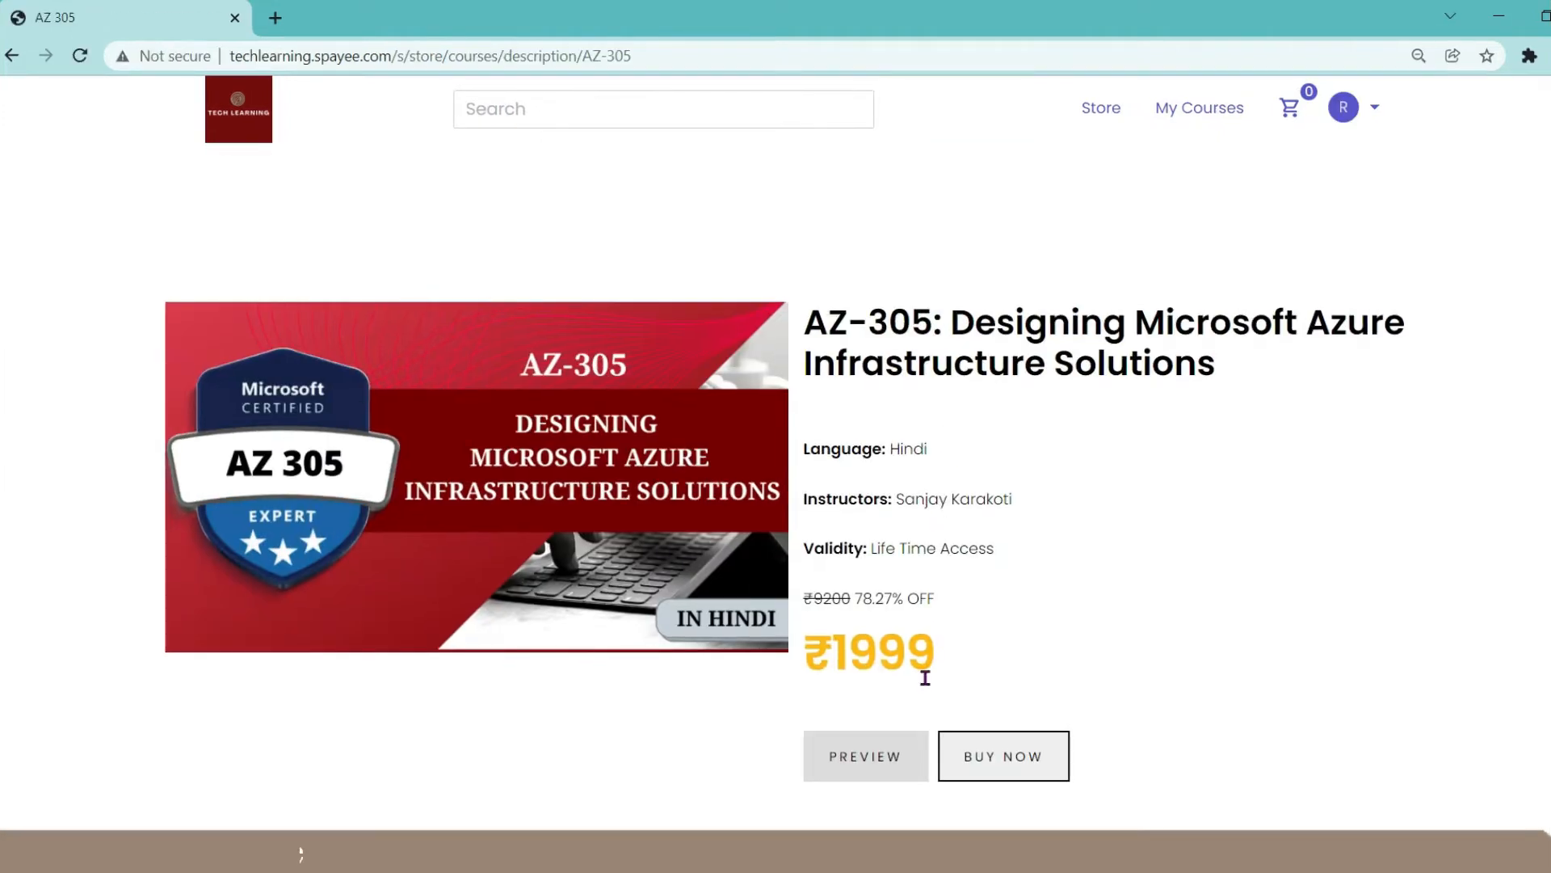
left_click(866, 752)
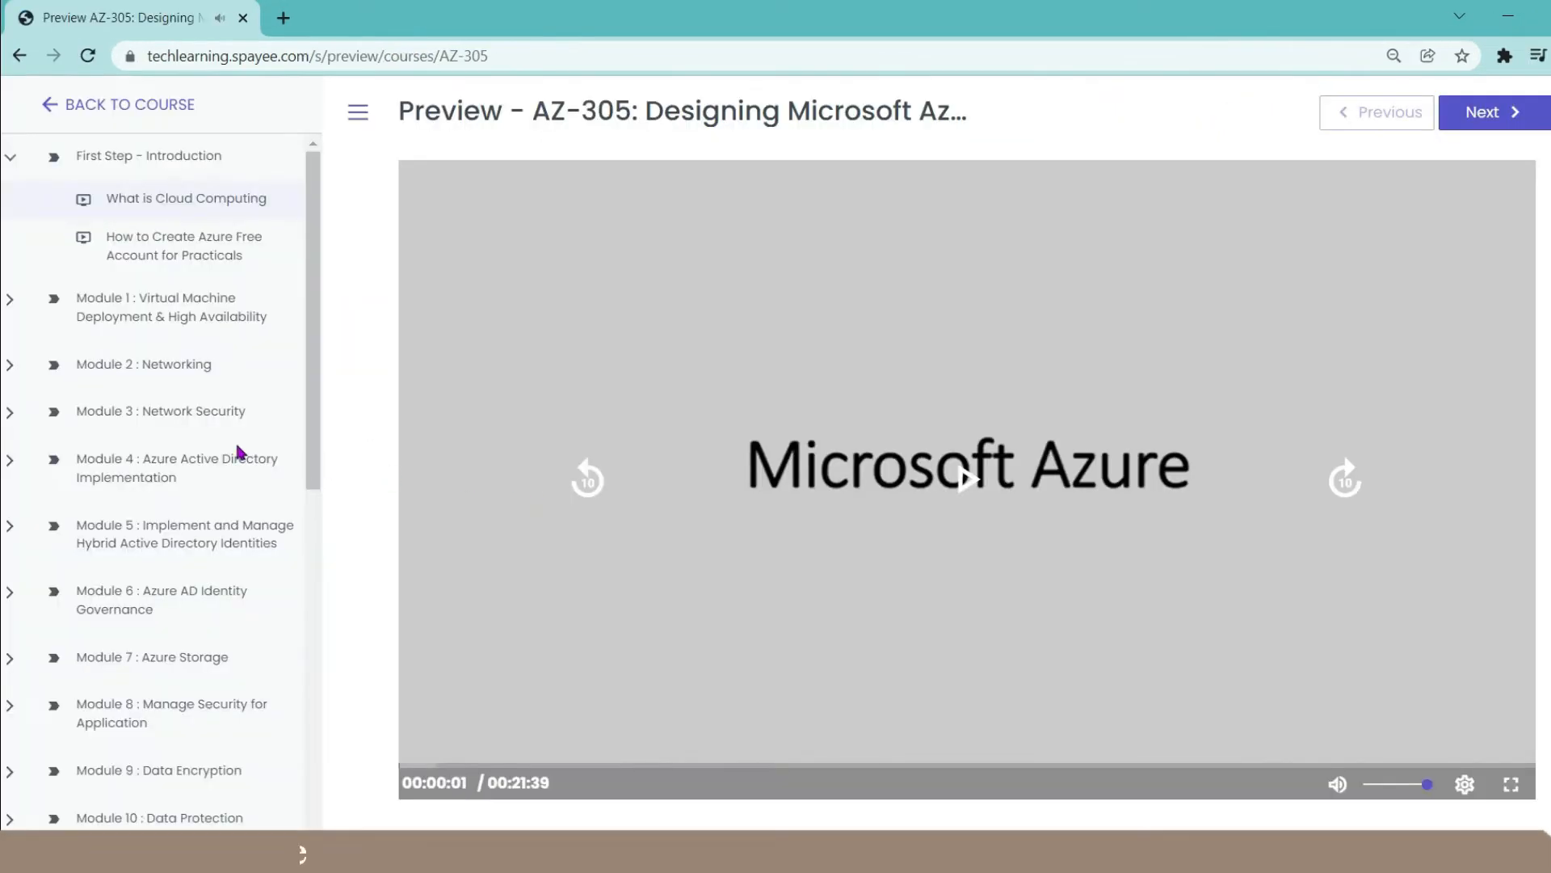
left_click(8, 306)
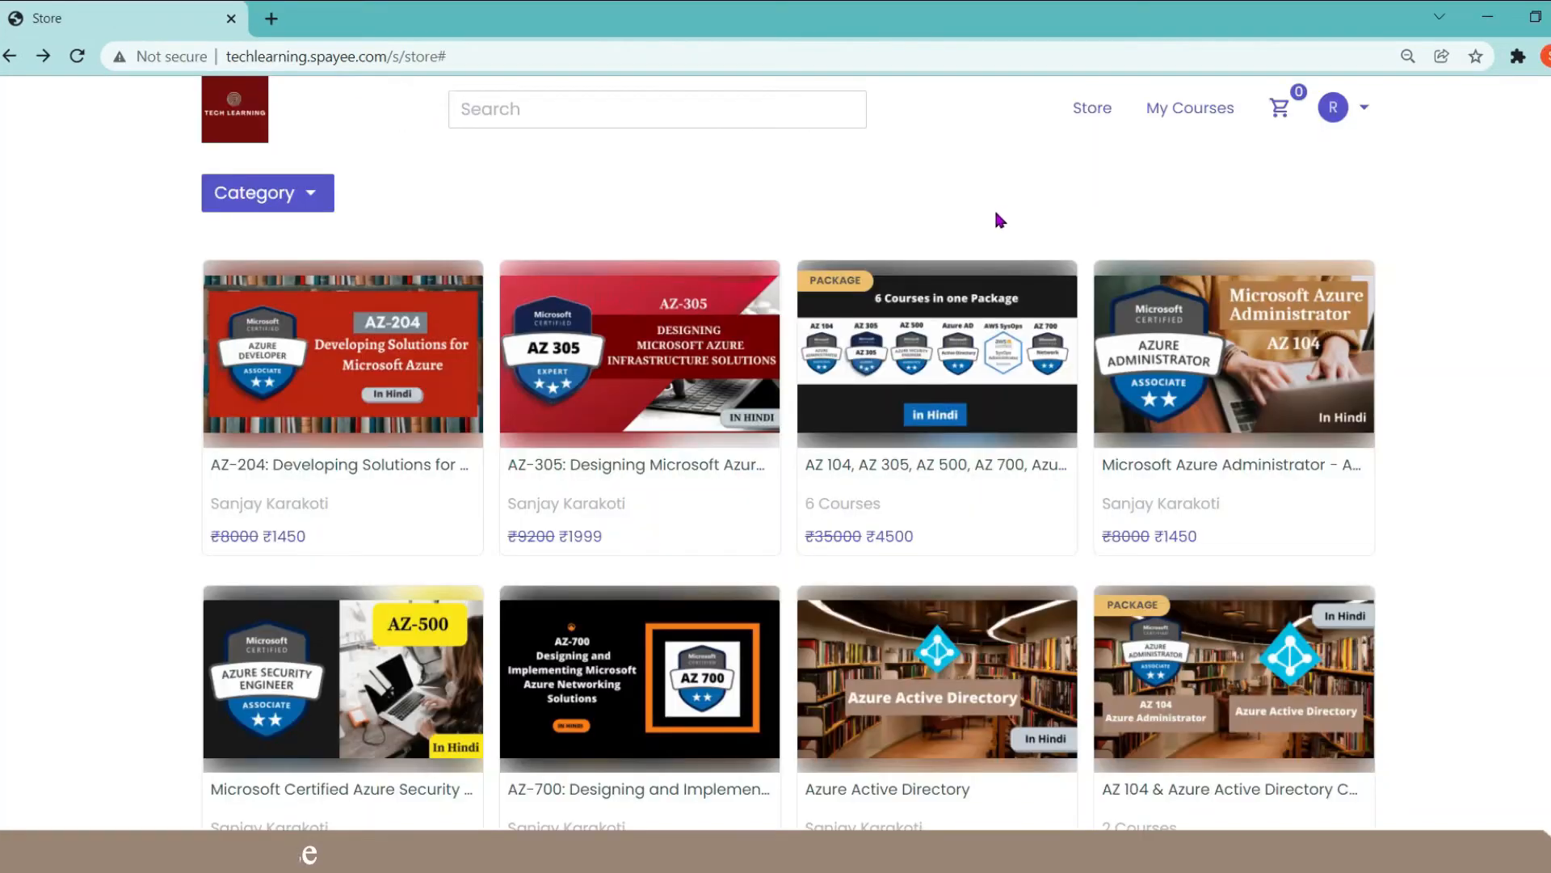
left_click(267, 196)
left_click(269, 320)
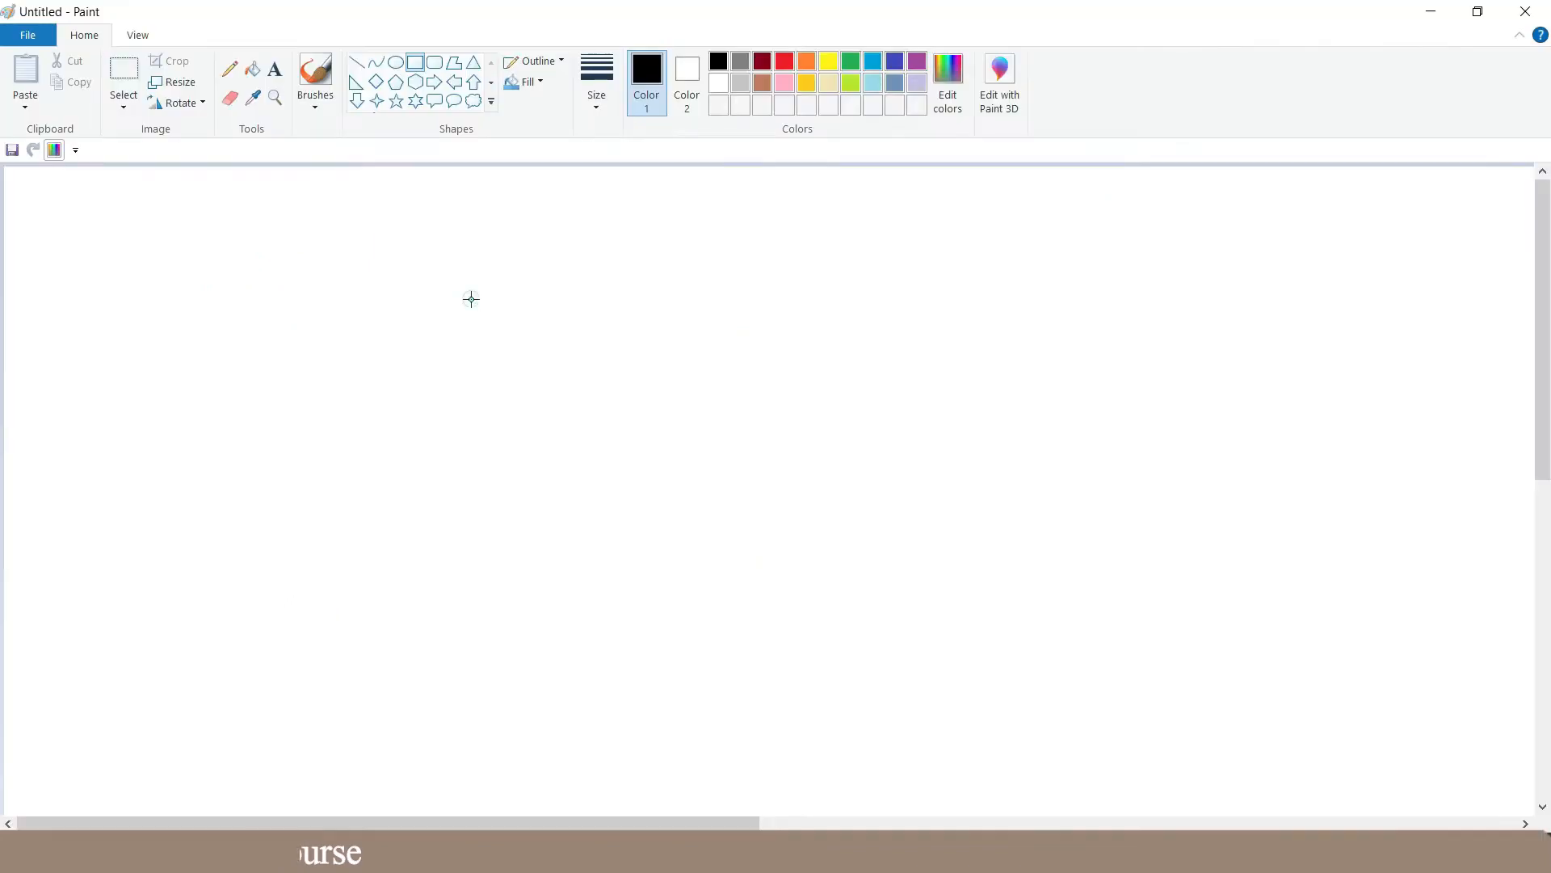
Step: Draw a large rectangle for the Tenant and a smaller one to its left for the Default Directory
mouse_move(471, 298)
left_mouse_down()
mouse_move(1156, 342)
mouse_move(1162, 683)
left_mouse_up()
left_click_drag(995, 590, 1007, 622)
left_click(412, 329)
left_click(415, 63)
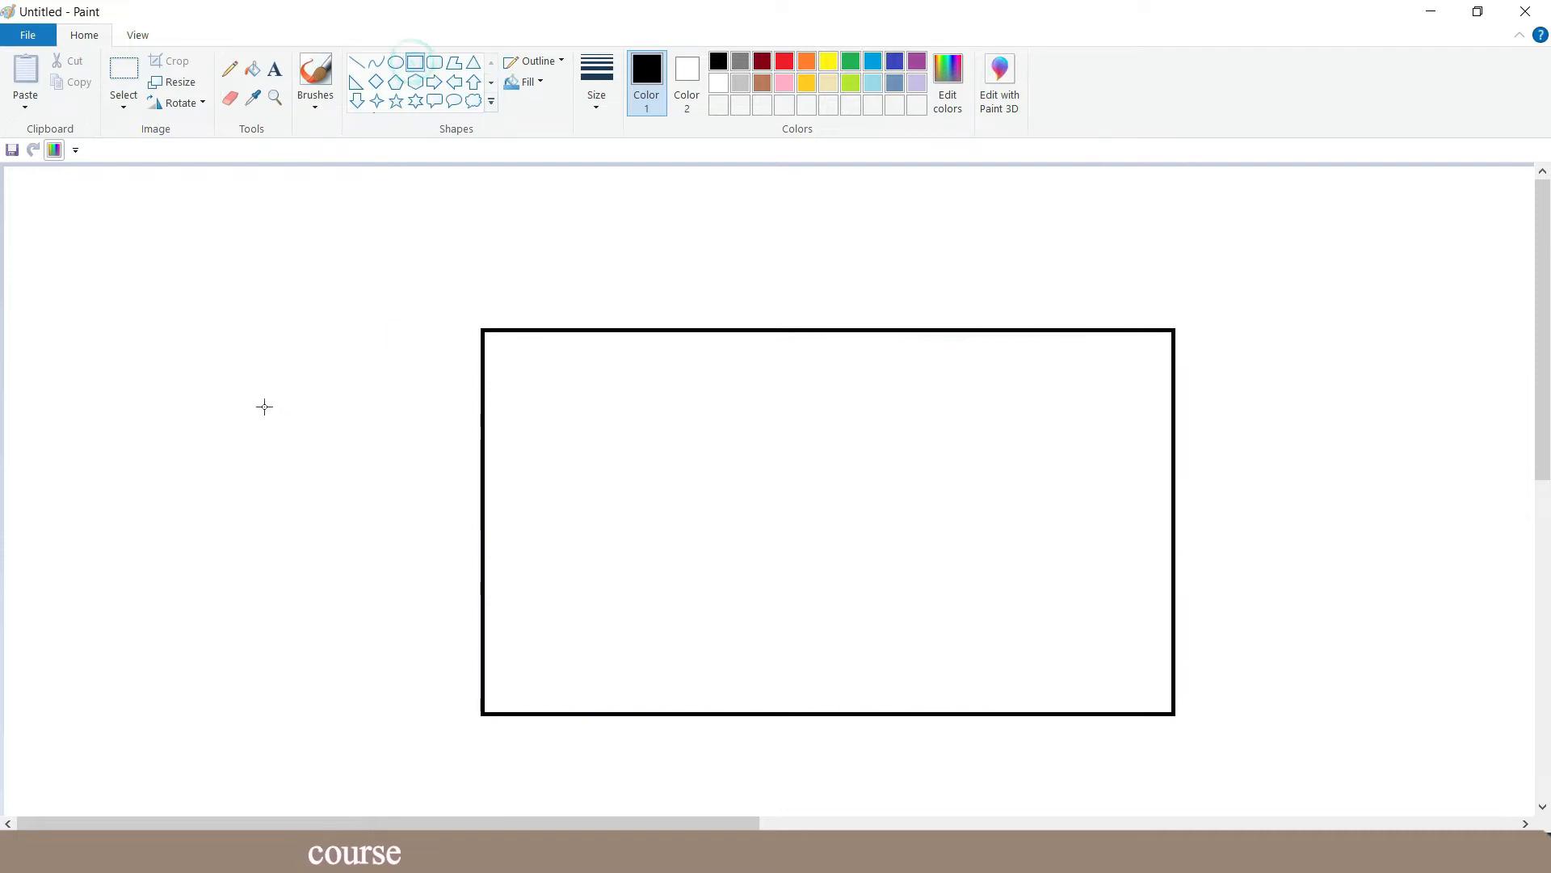
left_click_drag(178, 343, 426, 614)
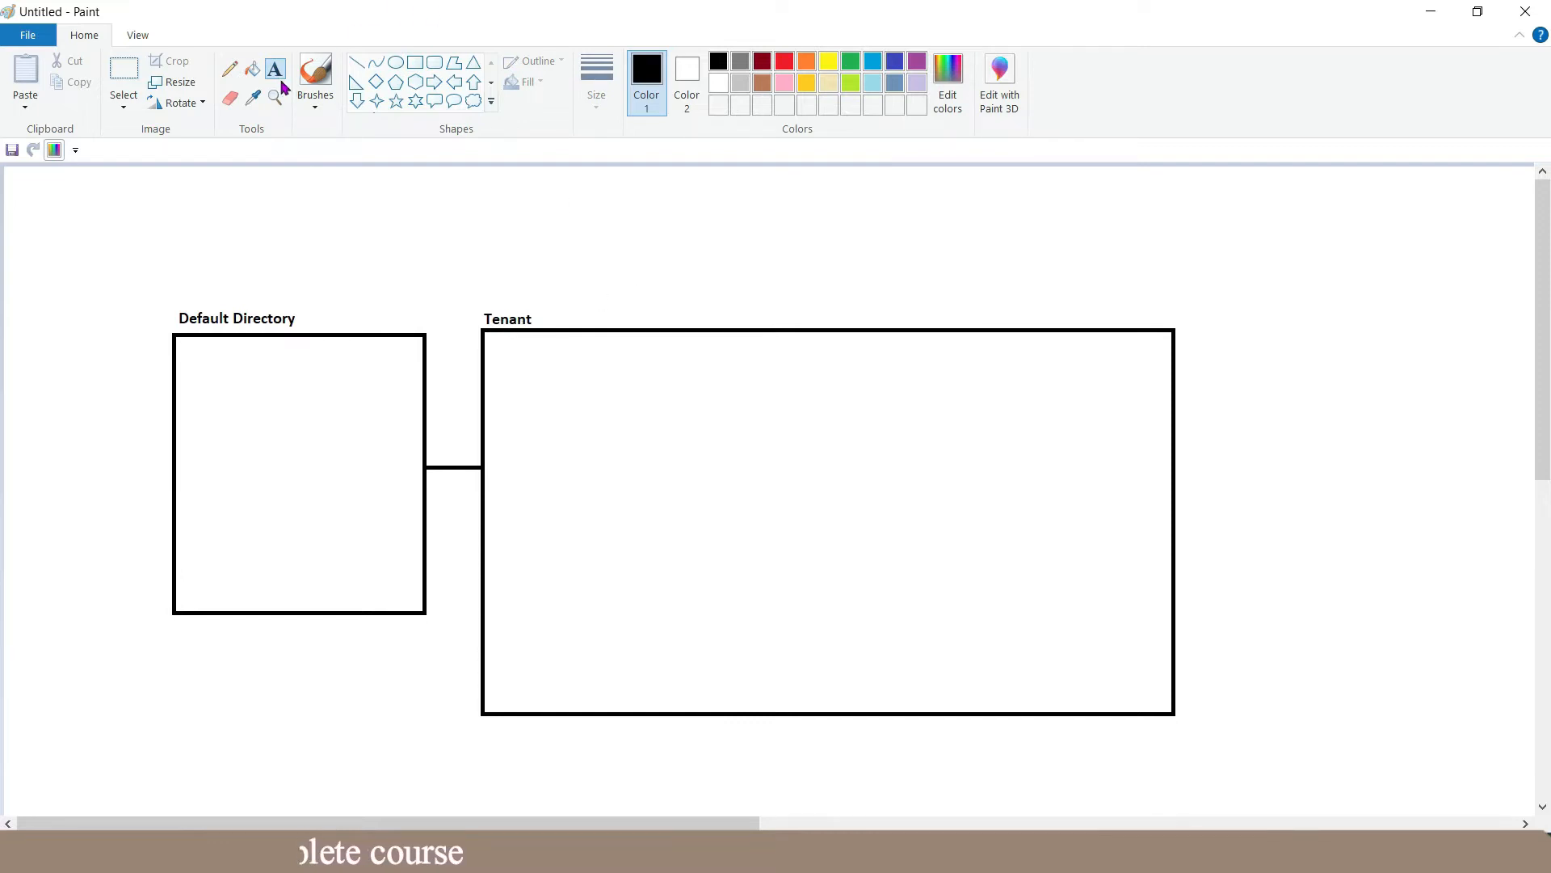
Step: Add the account's e-mail address above the Tenant rectangle and draw a line from it to the rectangle's upper edge
left_click(708, 182)
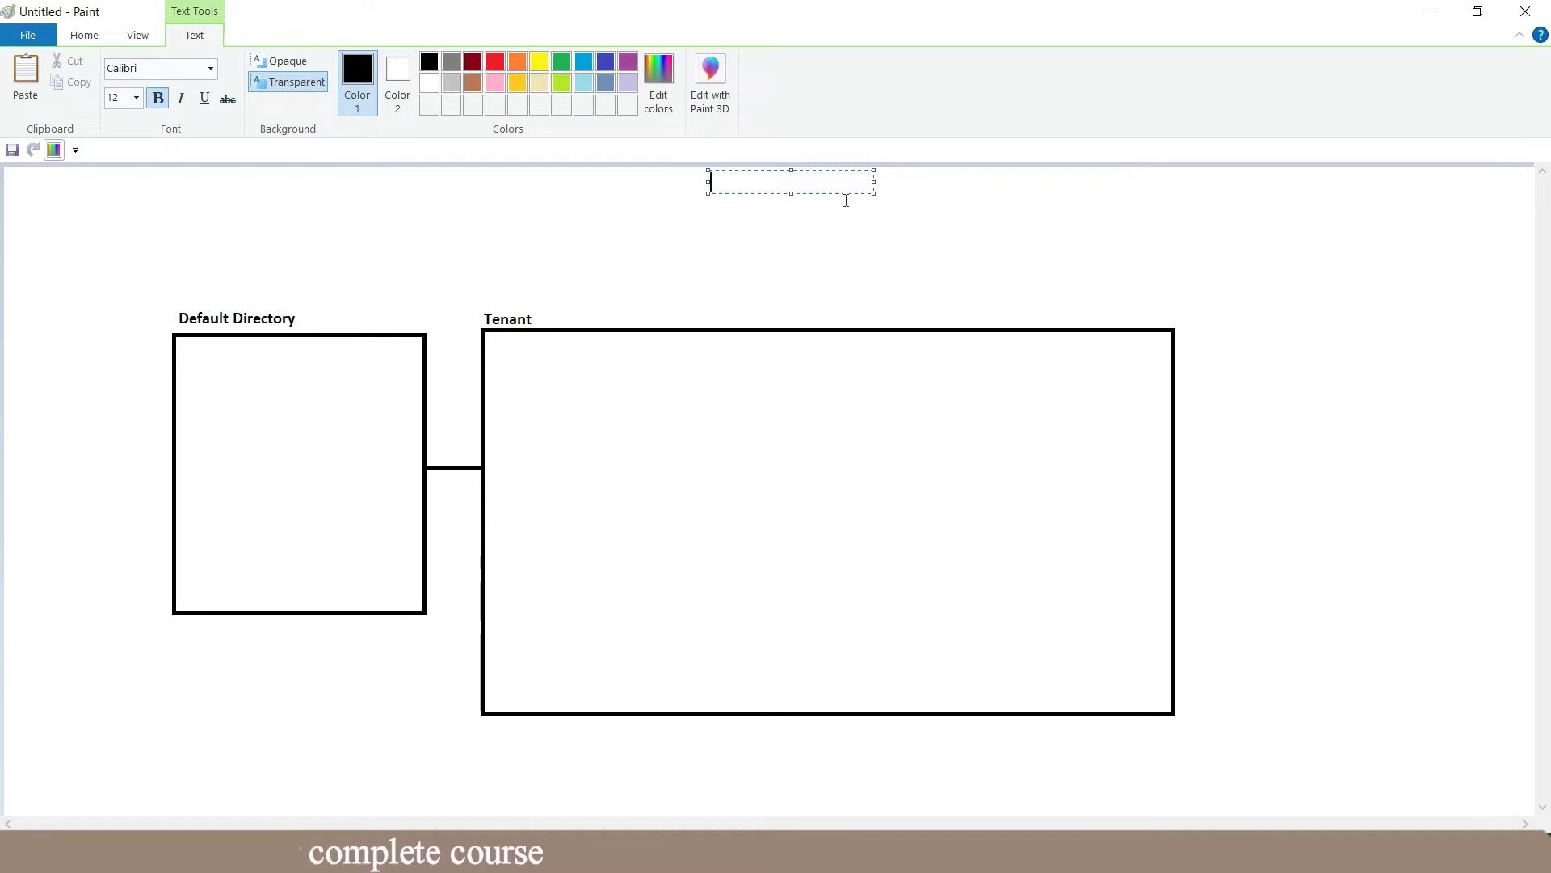
key("ctrl+v")
left_click(752, 241)
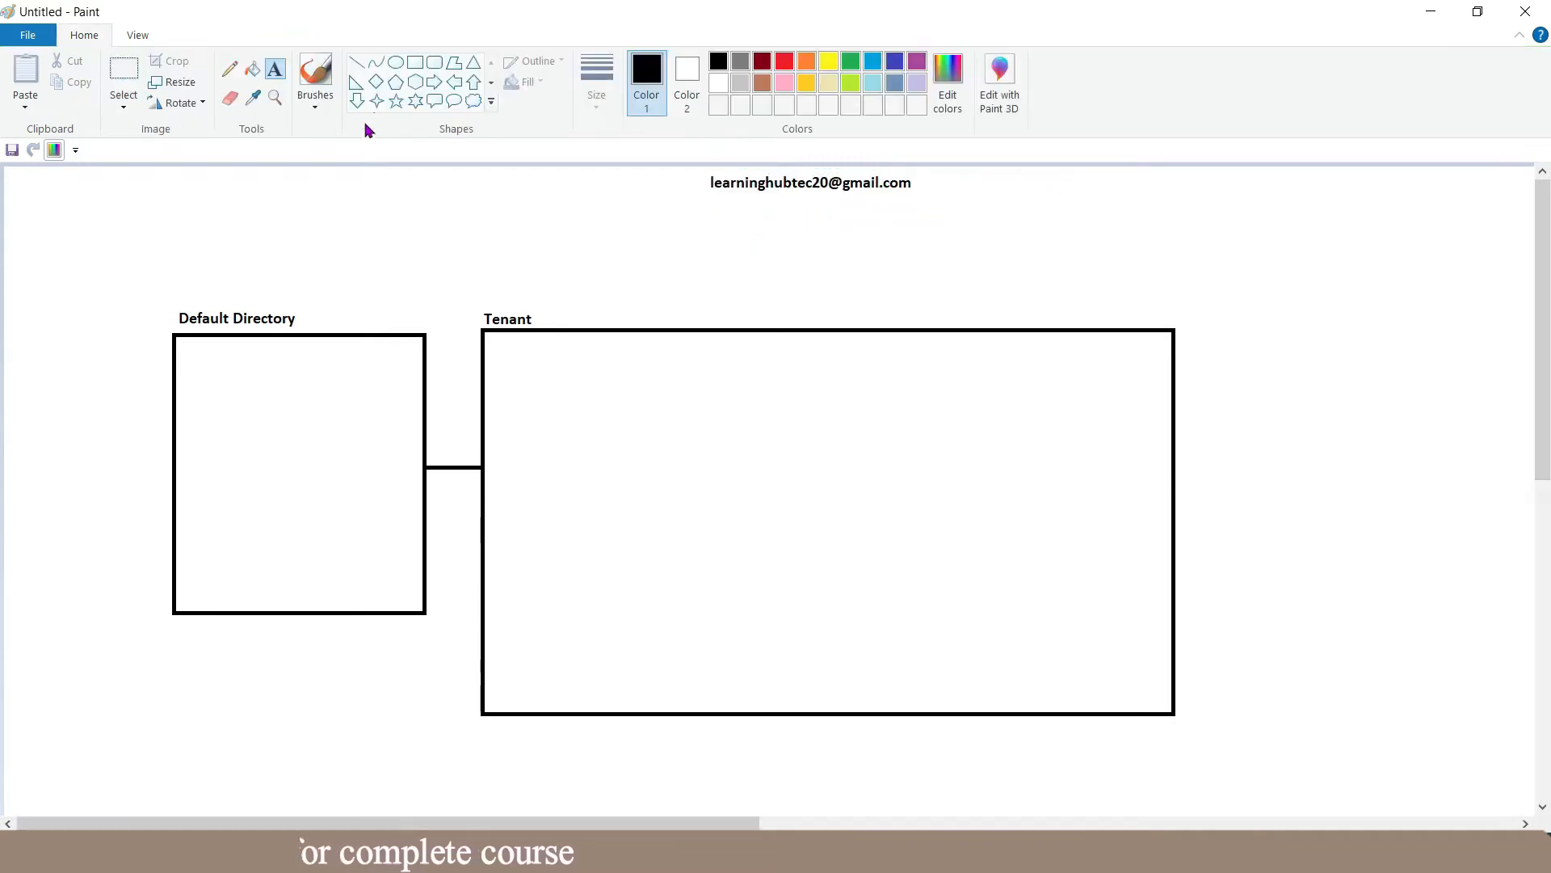
left_click(356, 62)
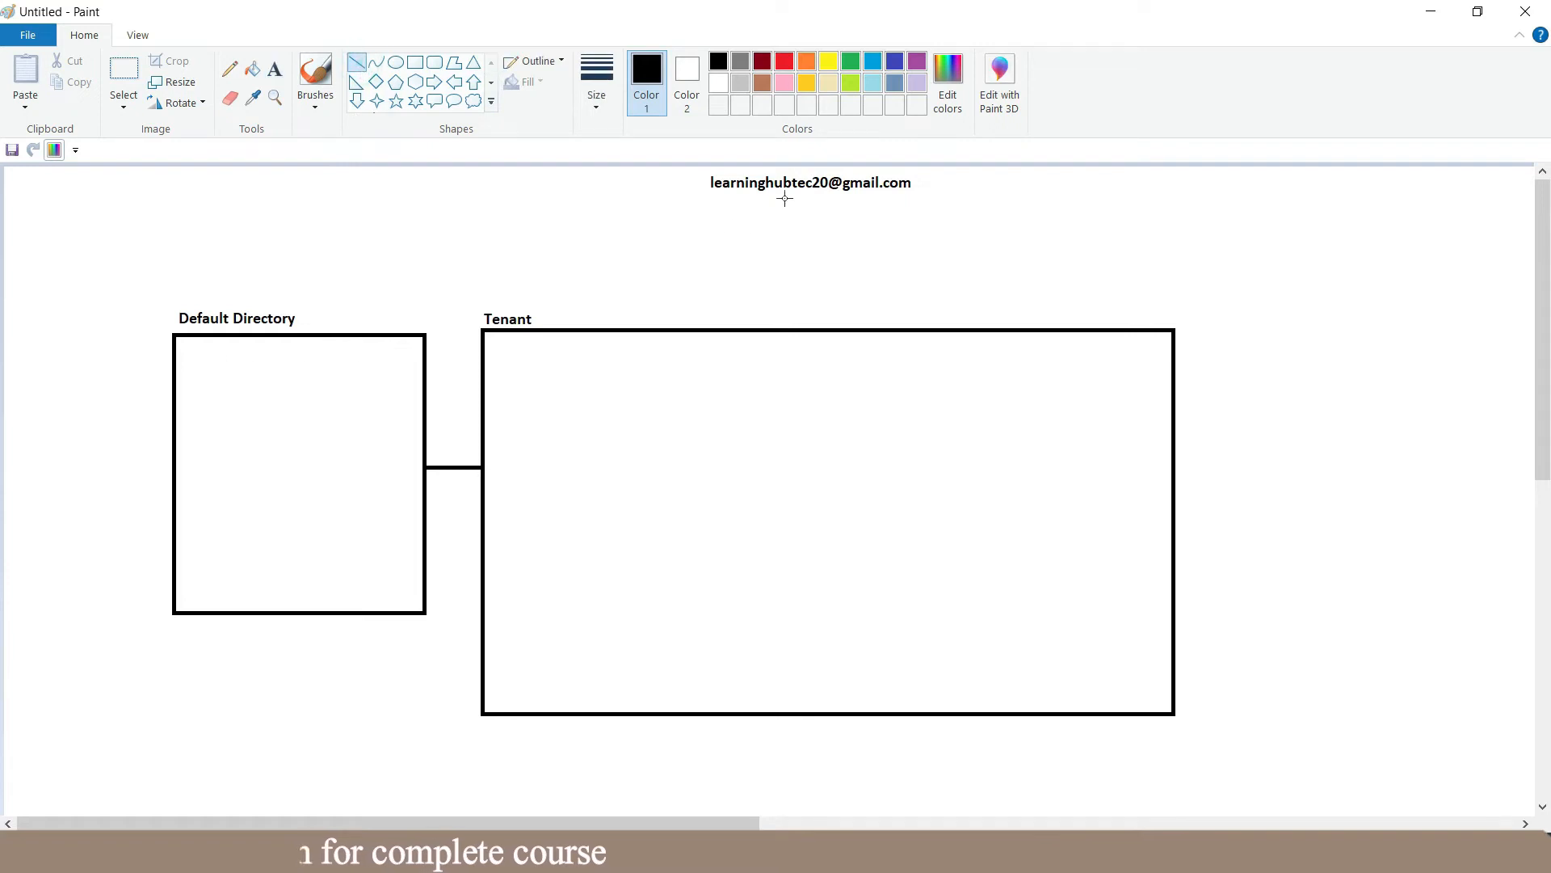
left_click_drag(787, 194, 716, 328)
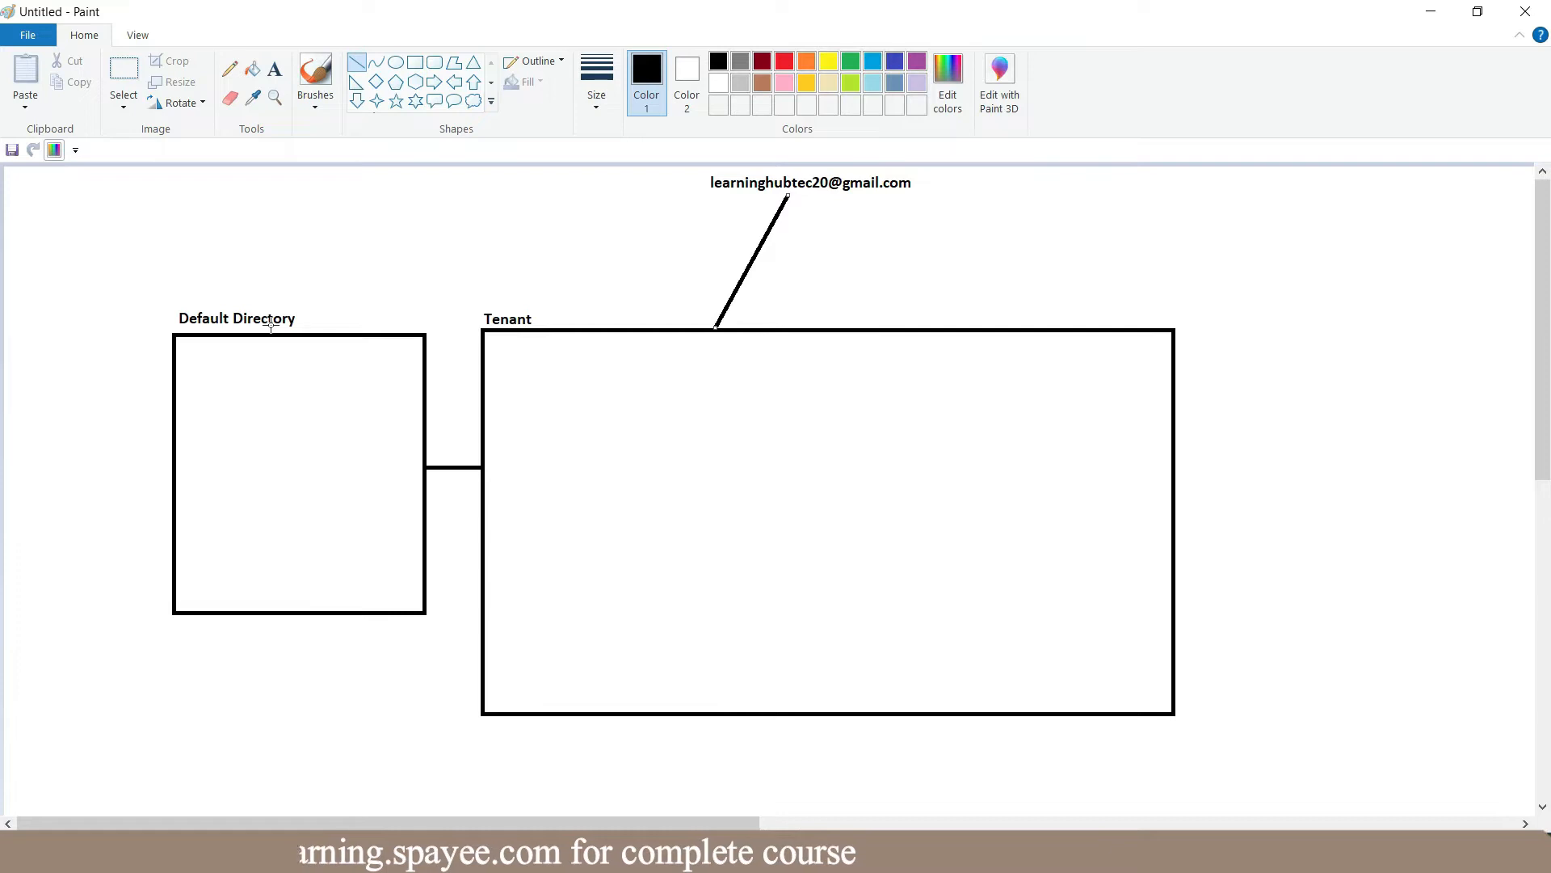
Step: Add the copied onmicrosoft.com domain in dark red text above the Default Directory label
left_click(274, 70)
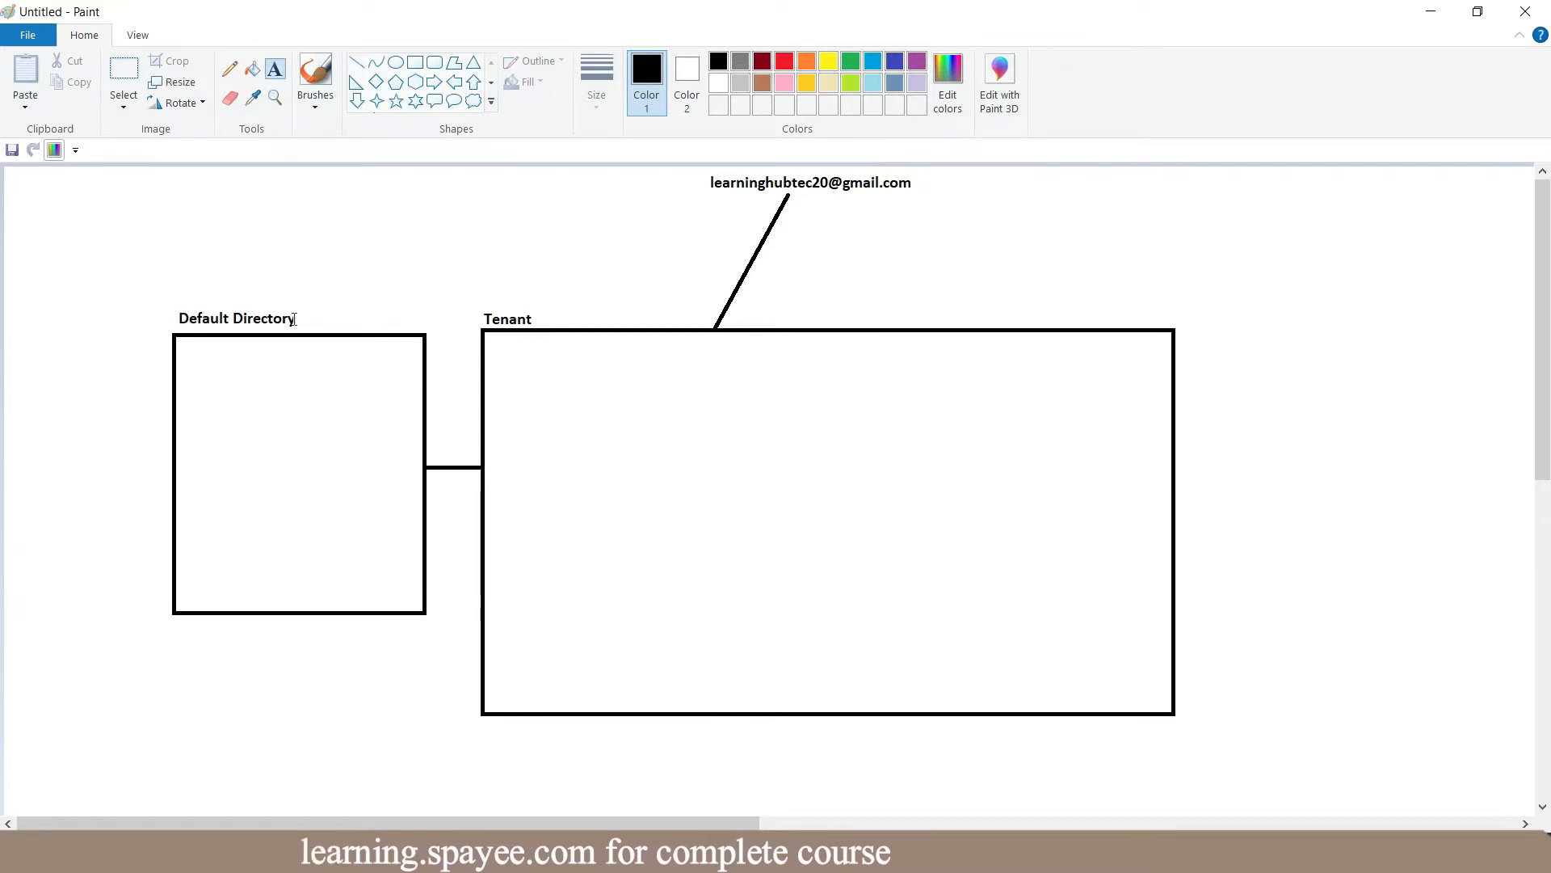
left_click(182, 299)
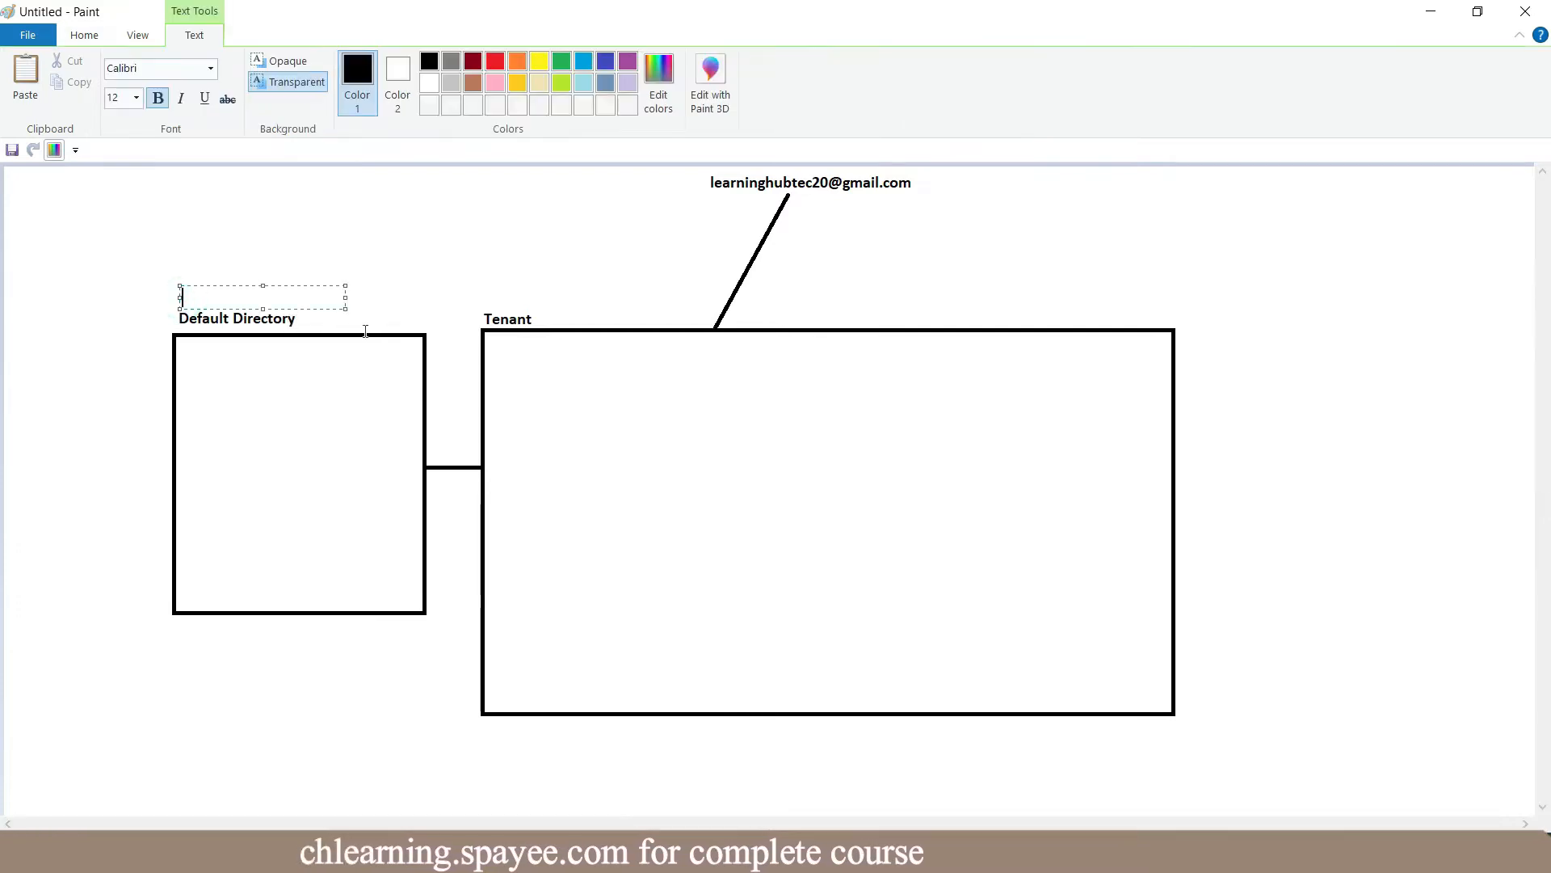
key("ctrl+v")
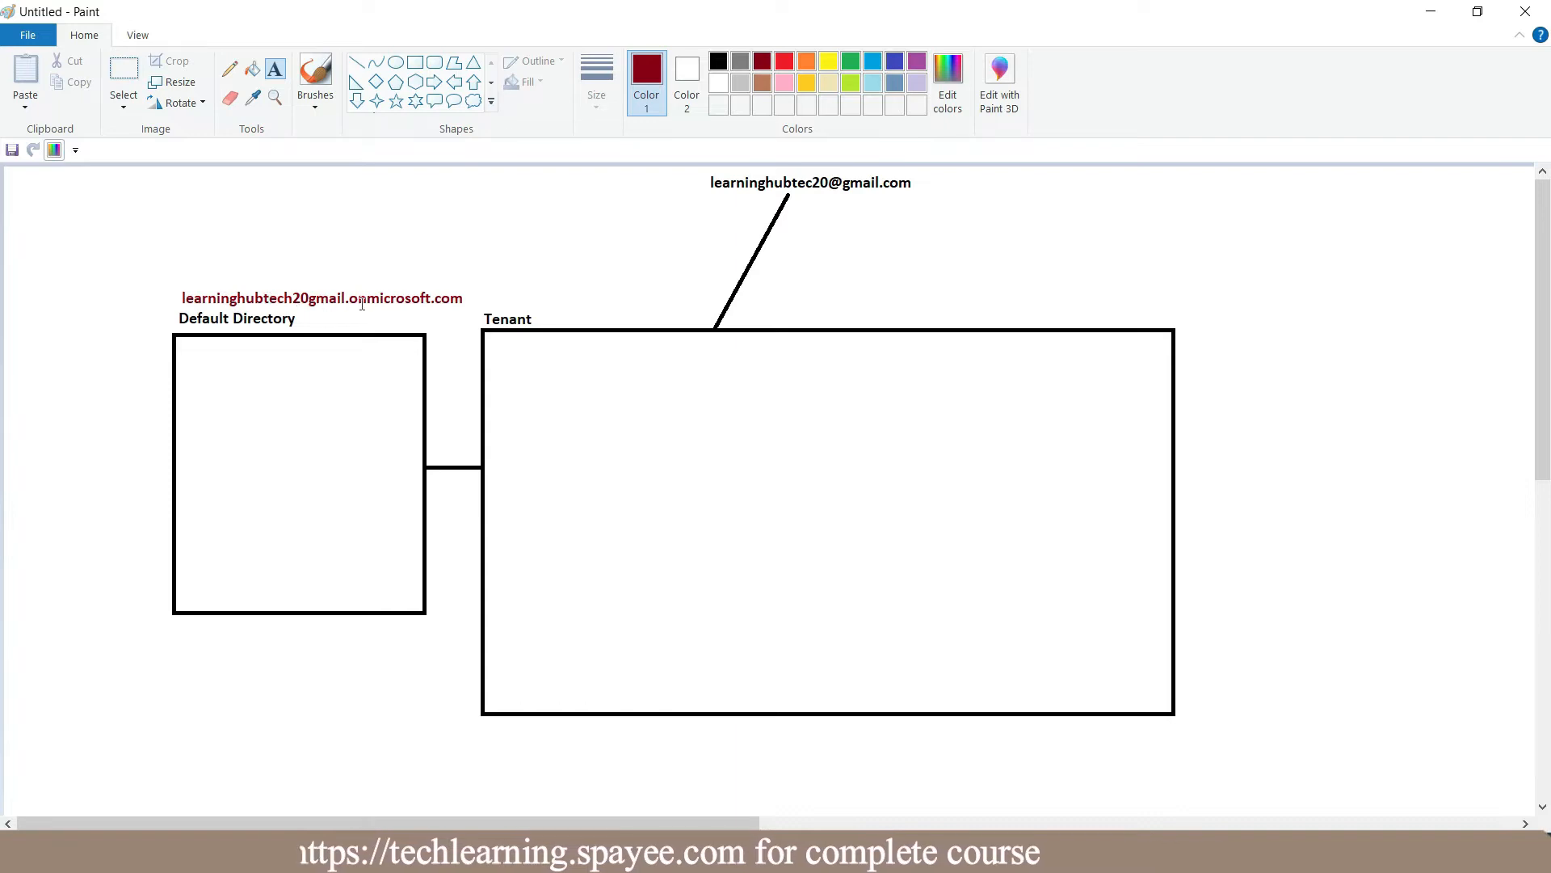
Step: Switch to the Azure portal and copy the tenant ID from the directory overview
left_click(646, 854)
scroll(229, 347, "up", 2)
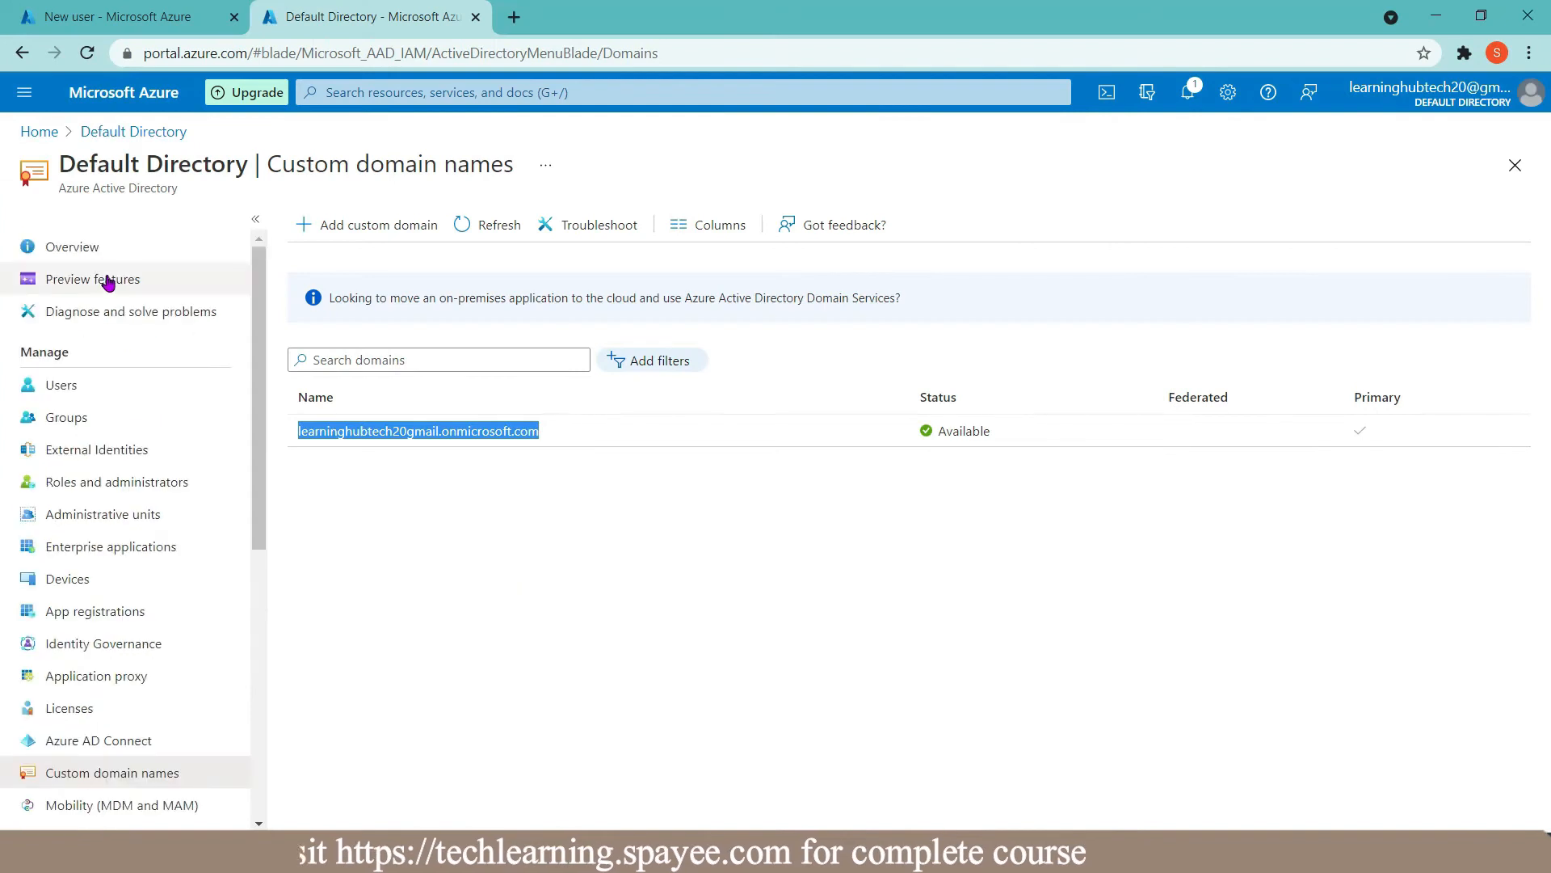
left_click(96, 250)
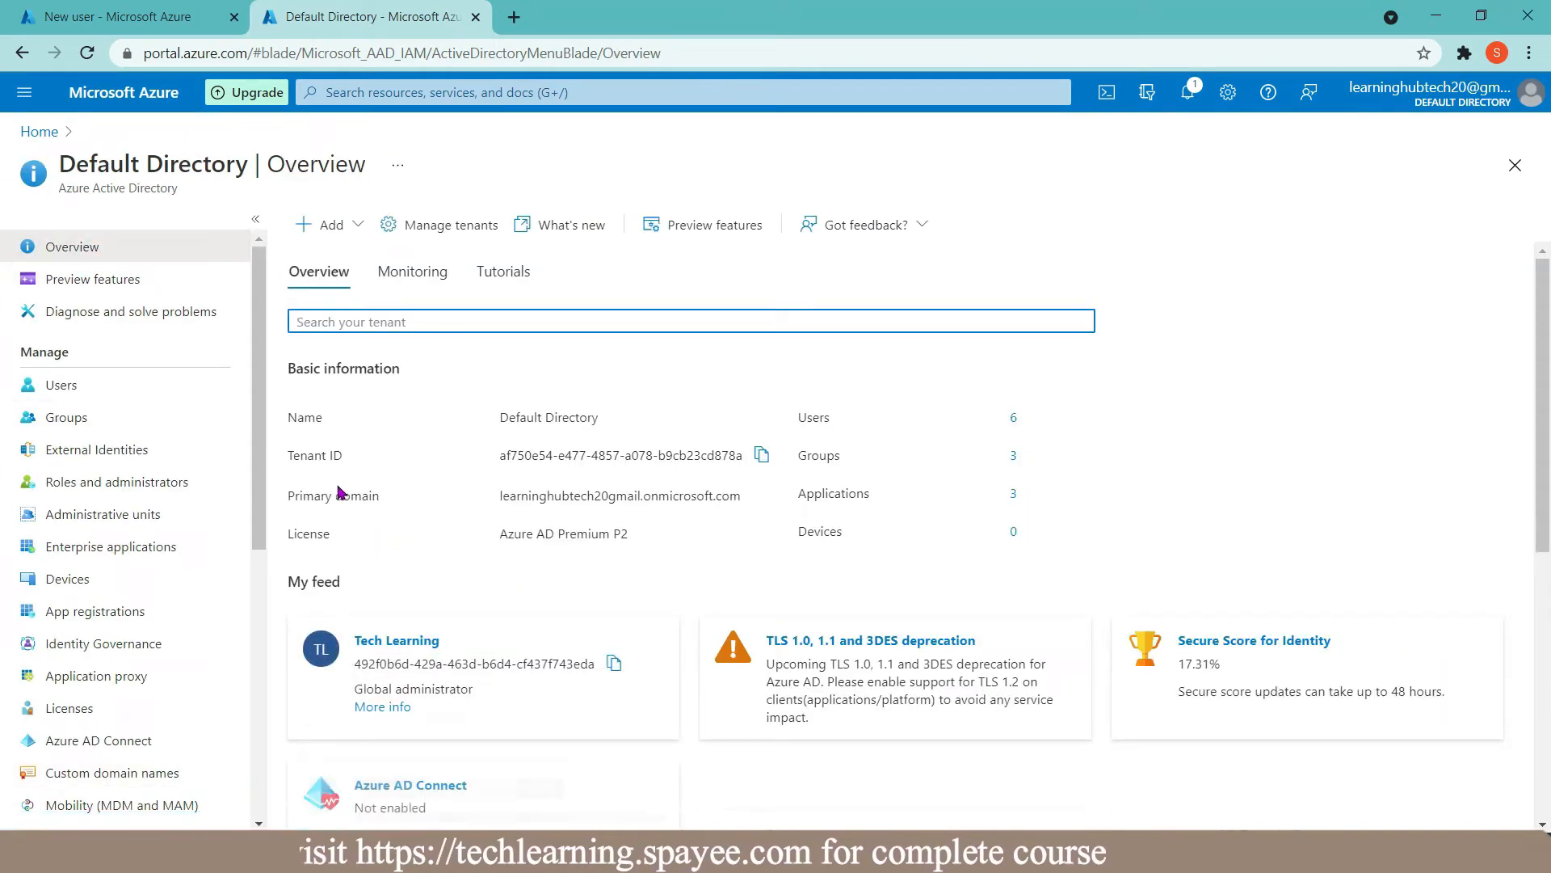
left_click(765, 458)
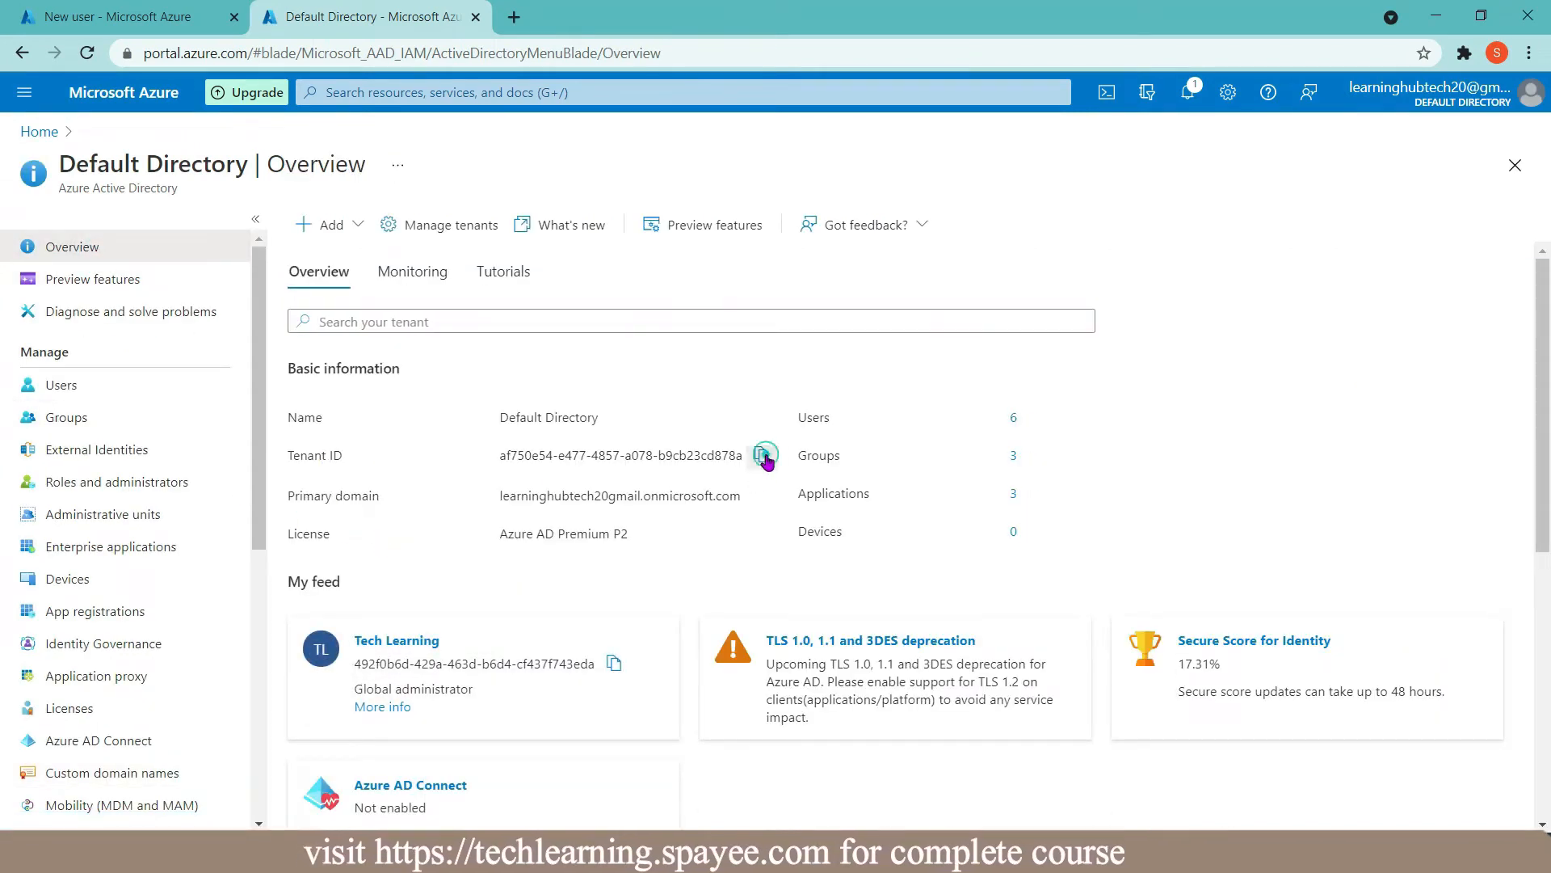
Step: Back in Paint, add a colon and the copied tenant ID on one line after the Tenant label
key("alt+Tab")
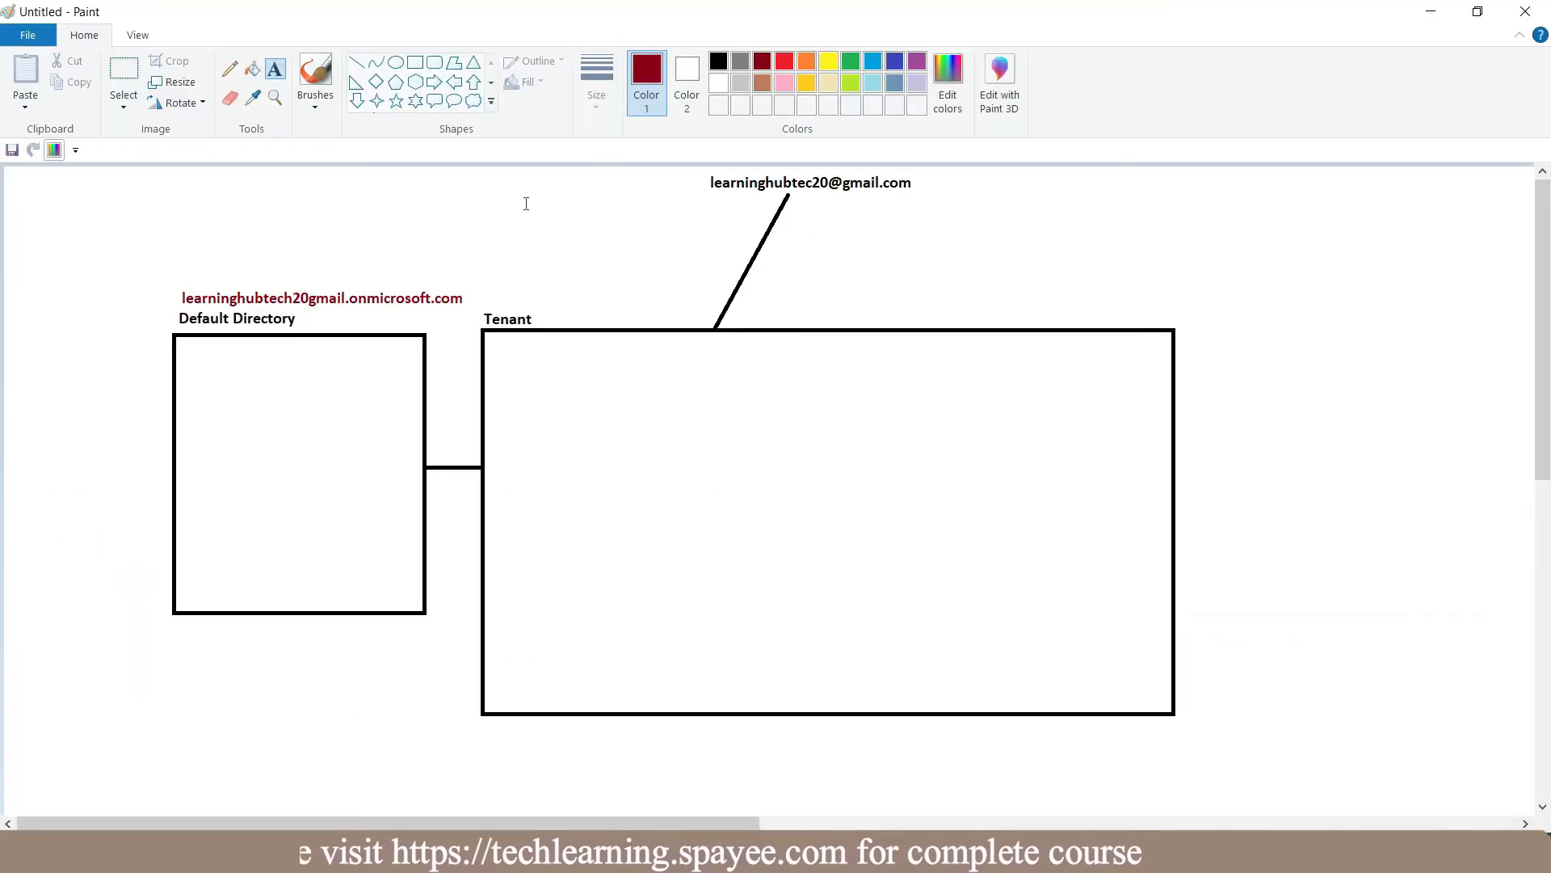
left_click(535, 319)
type(":")
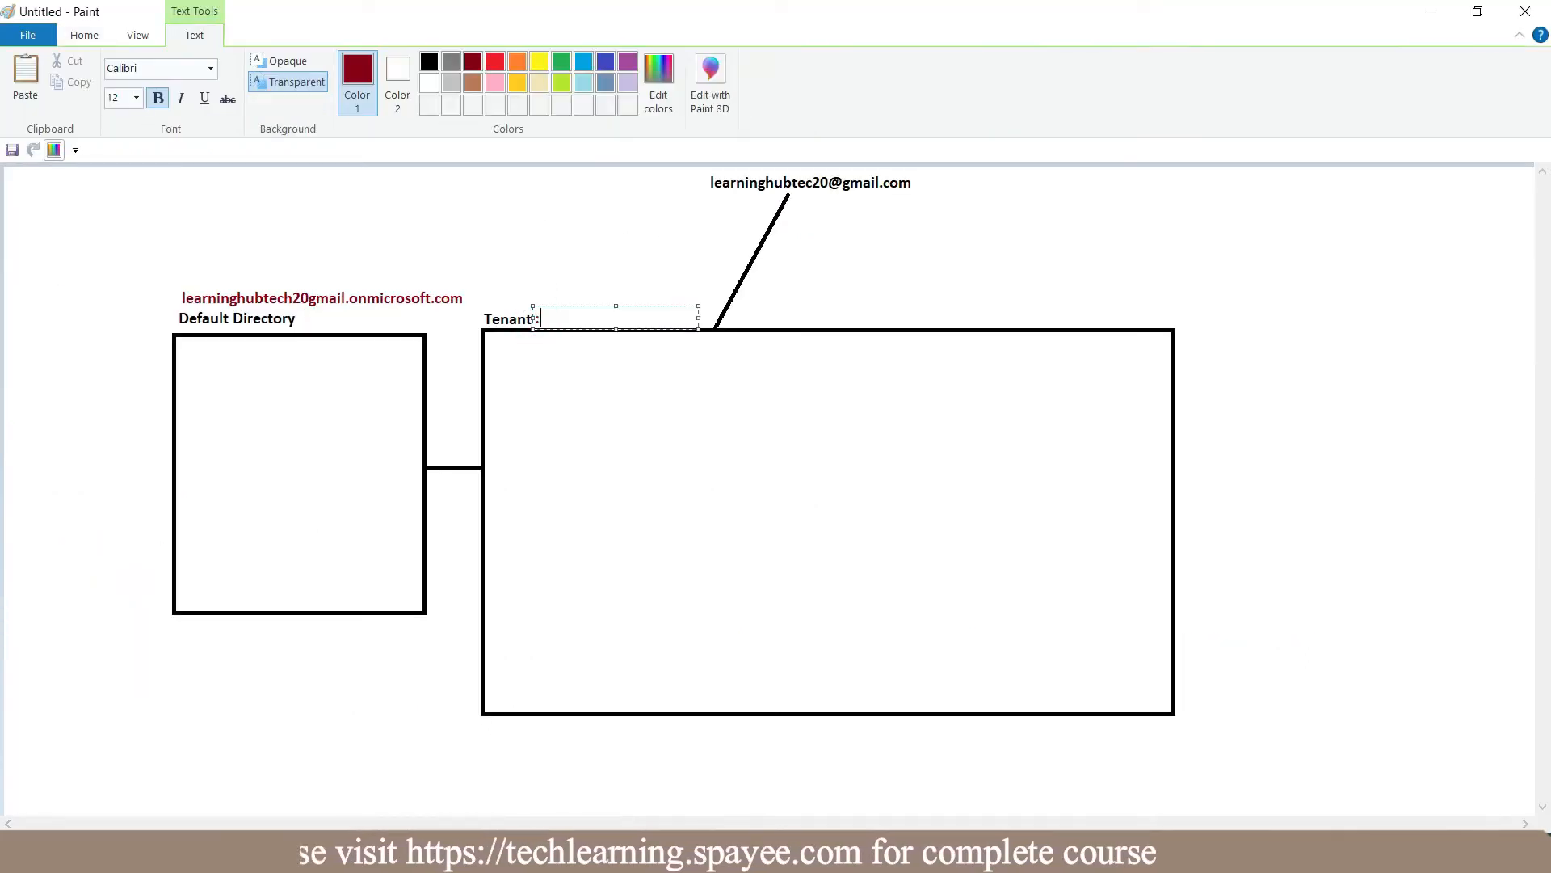
key("ctrl+v")
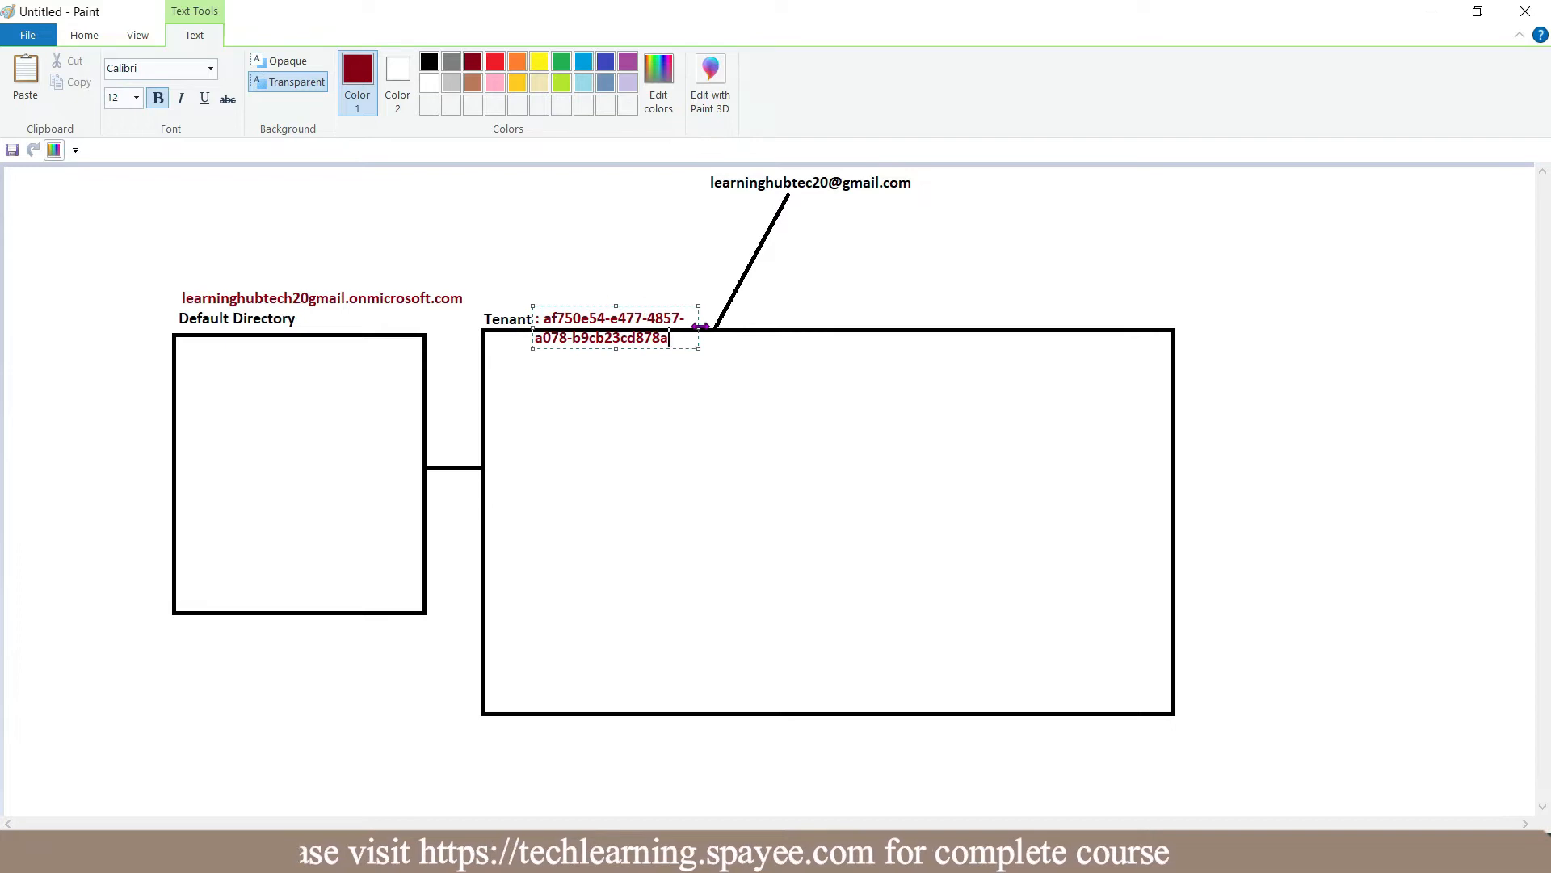
left_click_drag(698, 326, 941, 326)
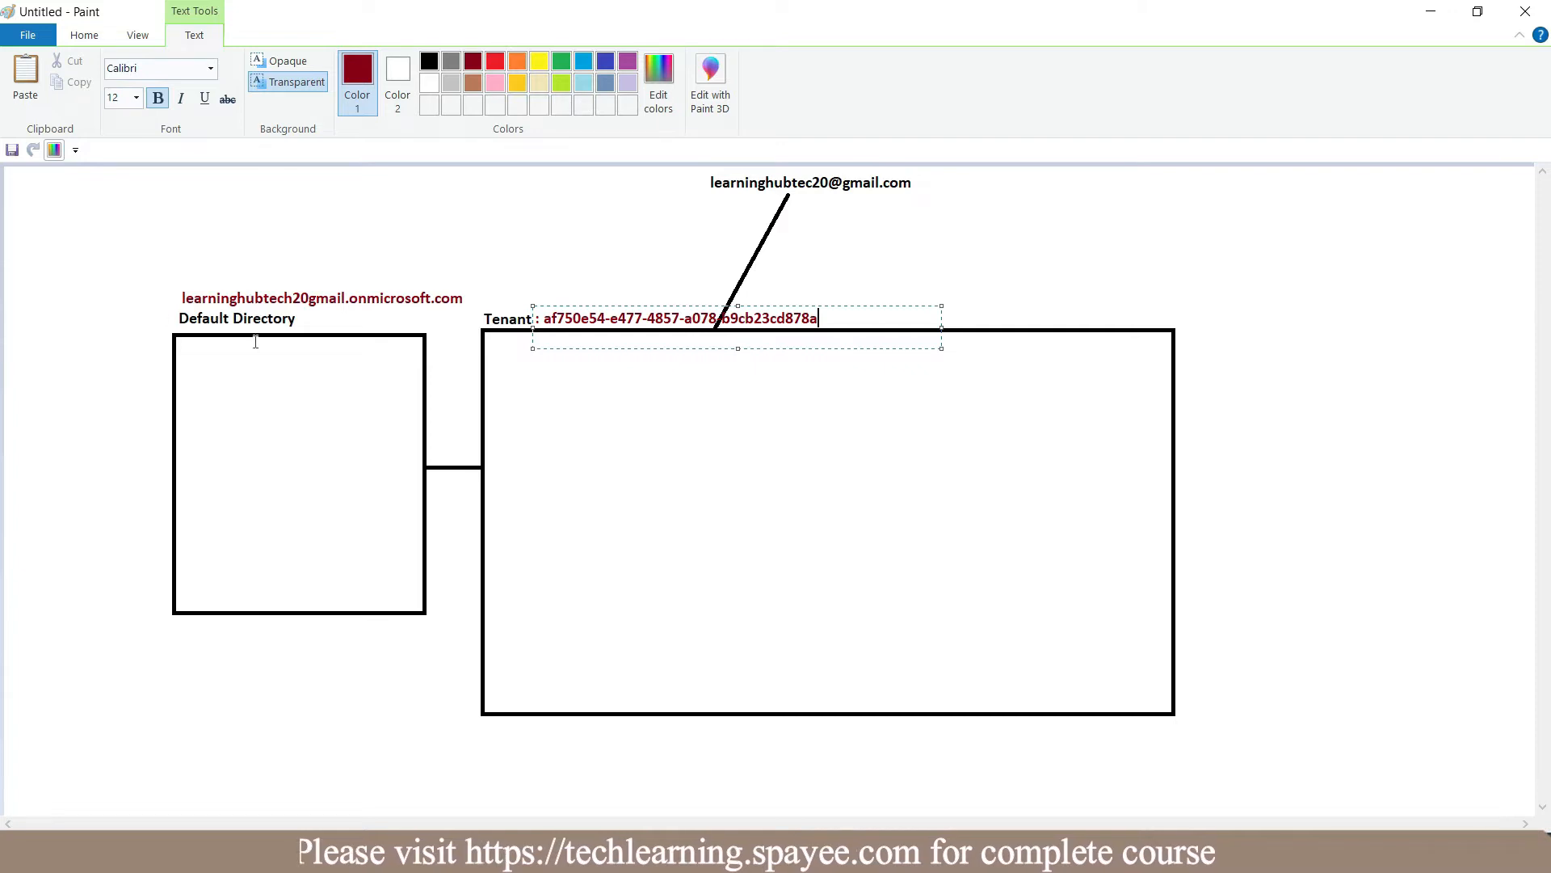
left_click(146, 304)
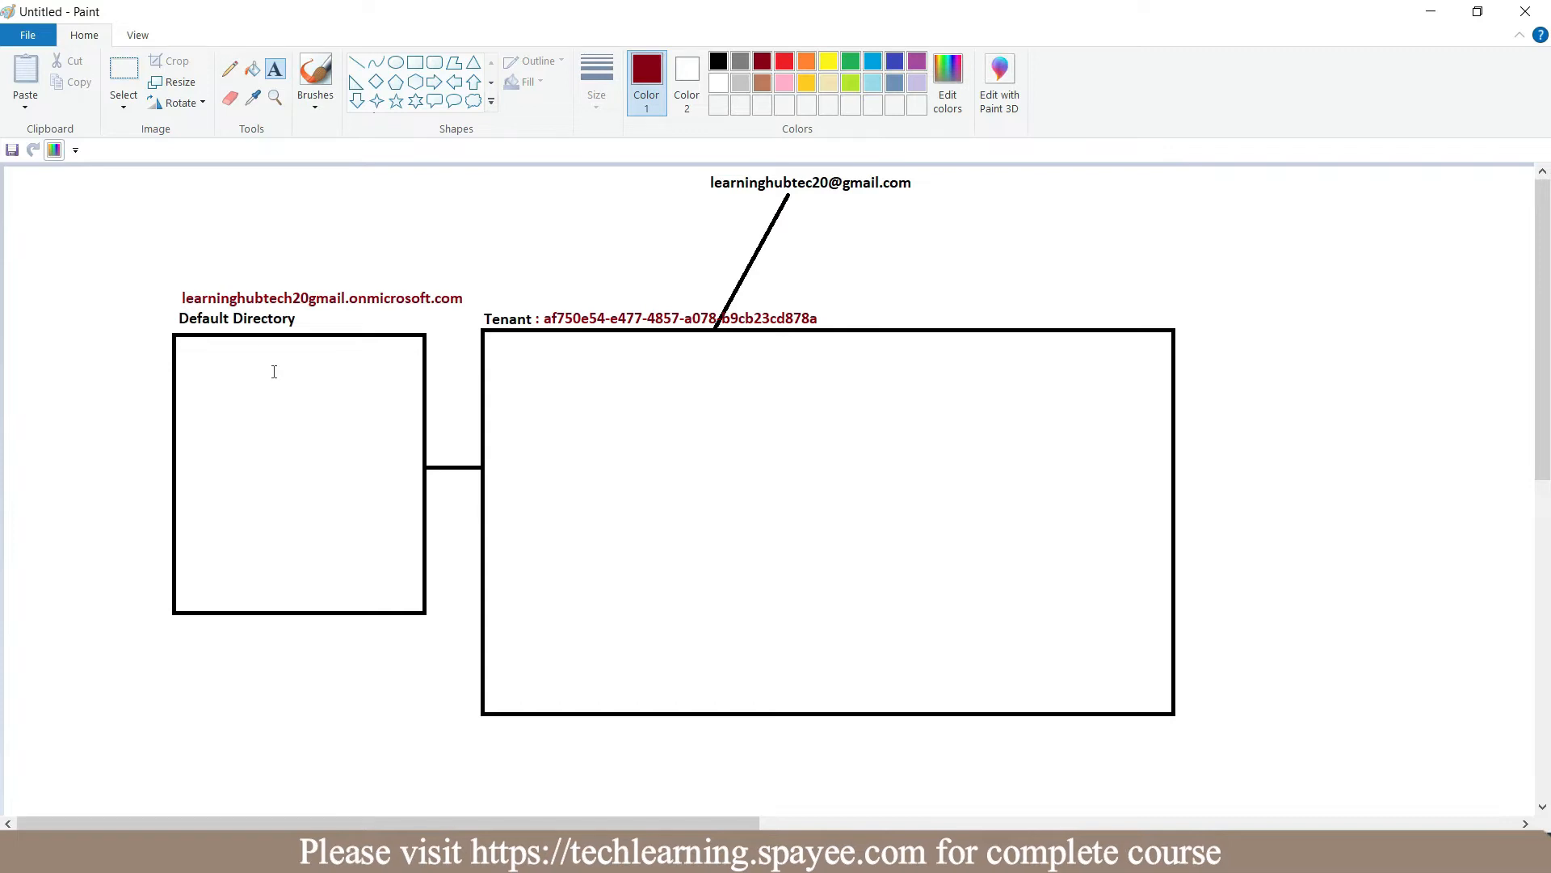
Step: Write "user1@" inside the Default Directory rectangle and switch back to the Azure portal
left_click(212, 388)
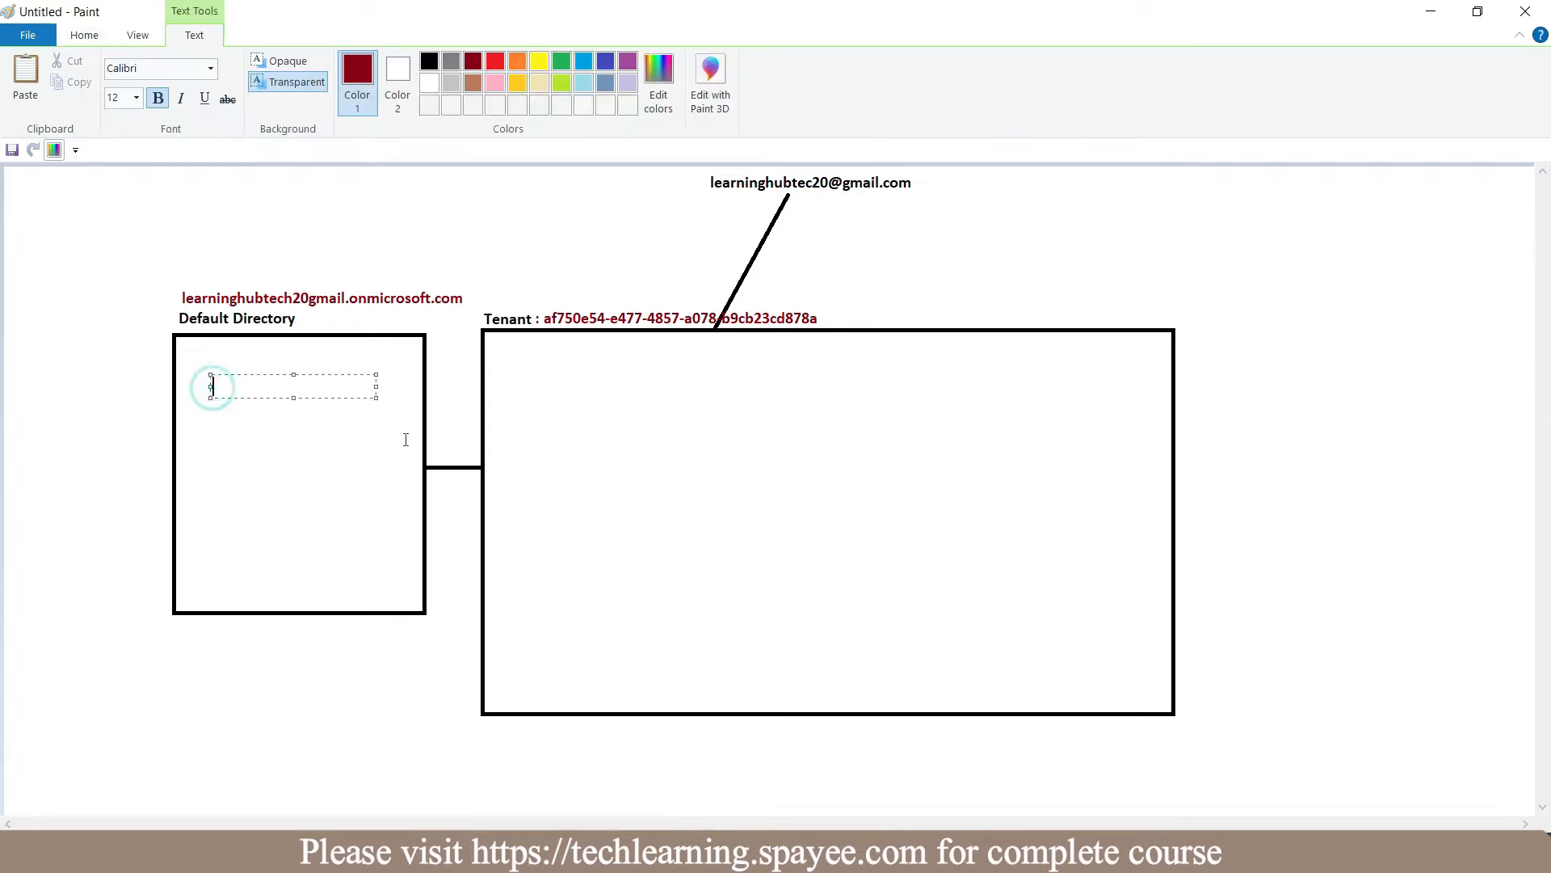
type("user")
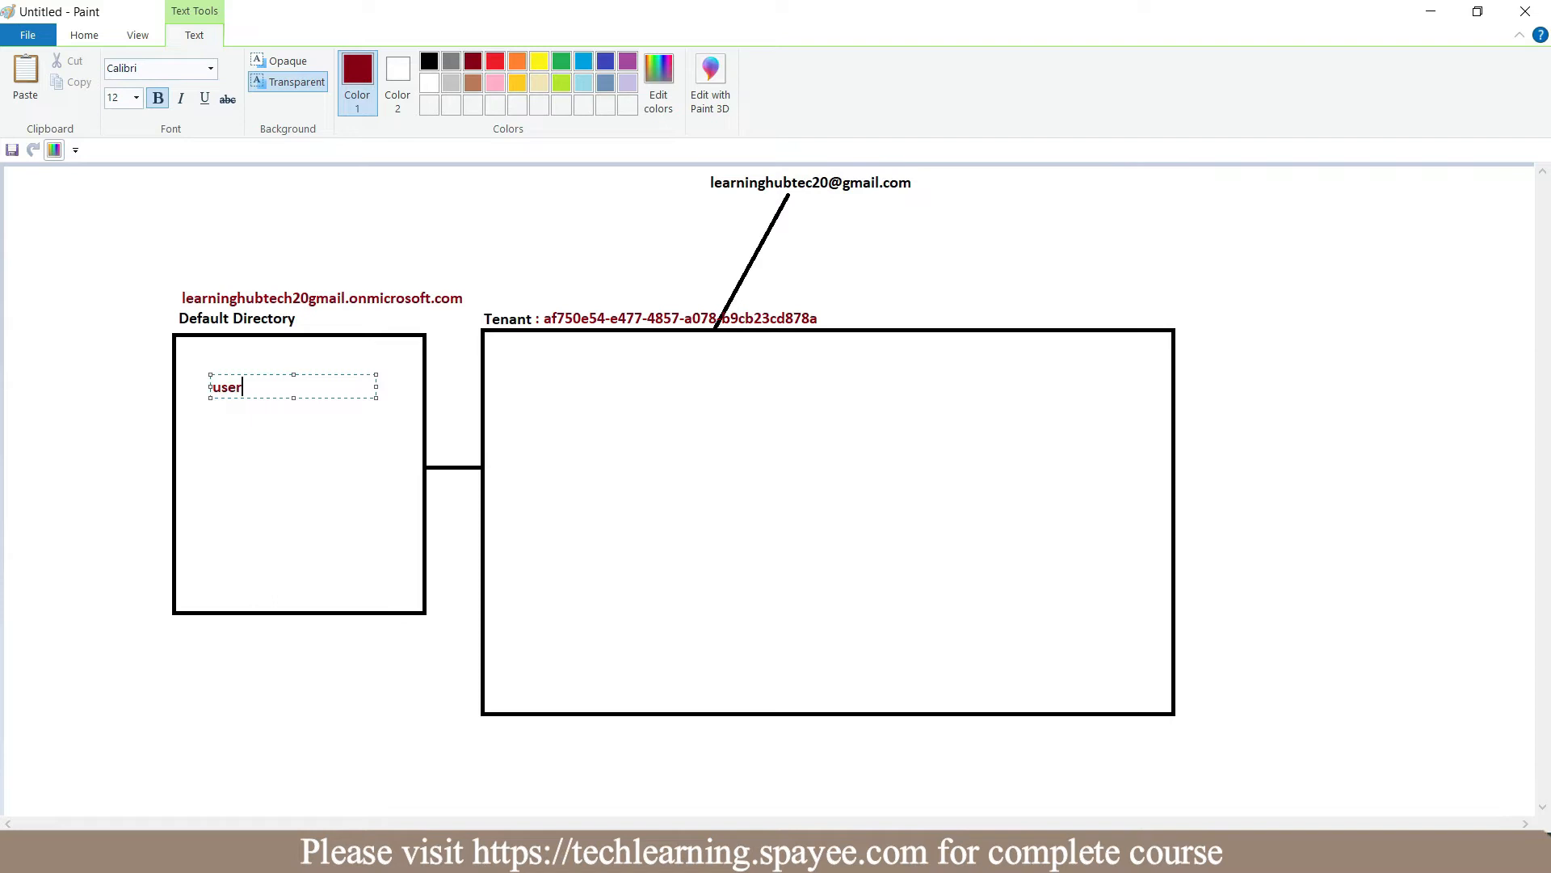
type("1@")
key("alt+Tab")
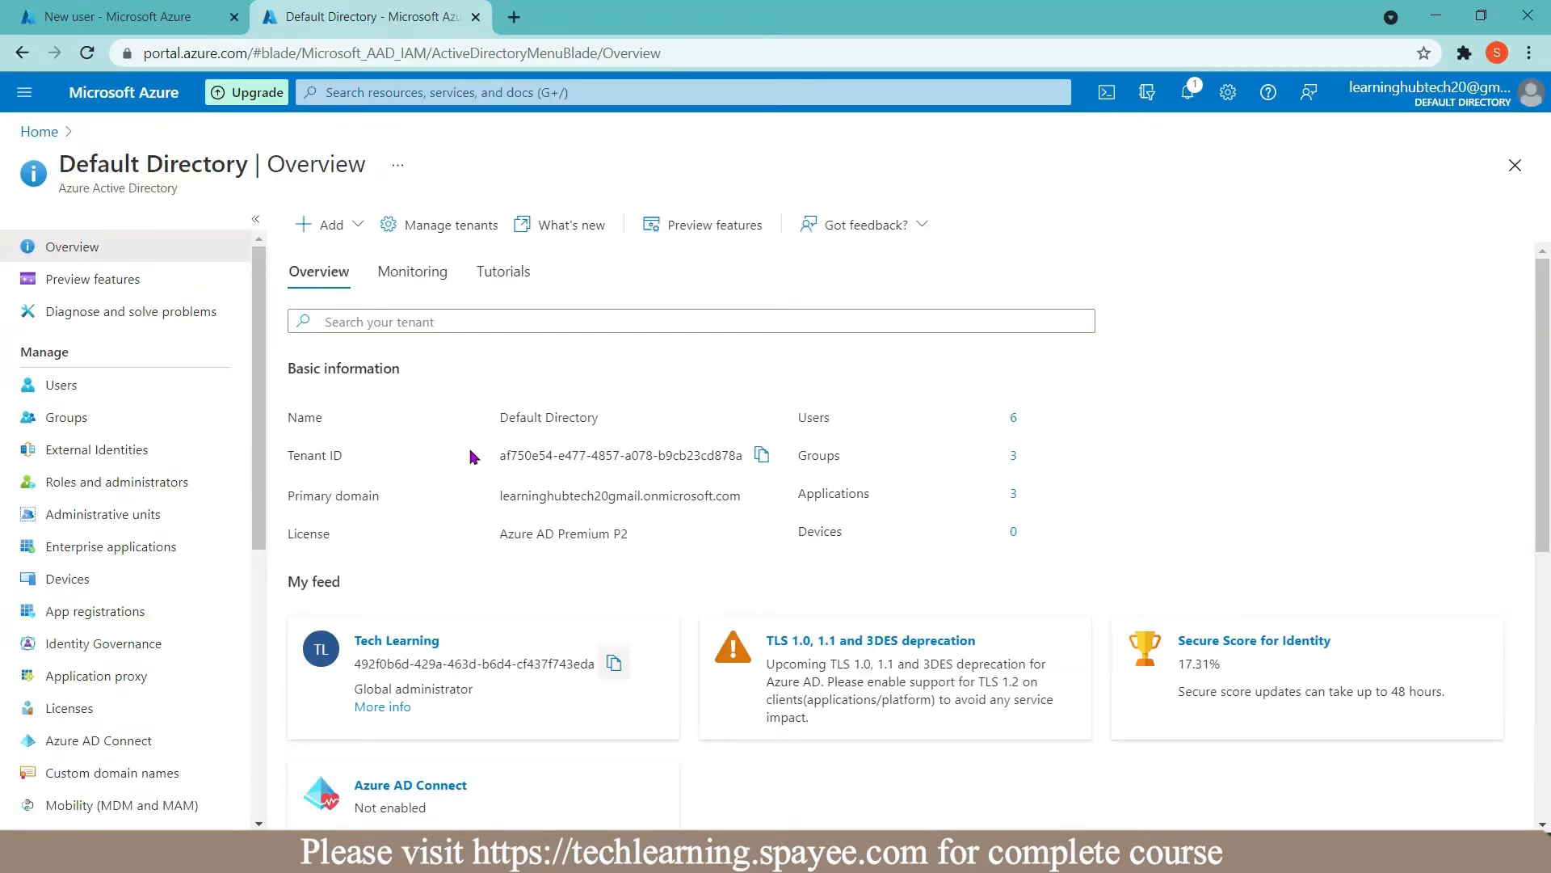
Step: On the New user form, examine which domain names can be chosen for the user name user1
left_click(142, 23)
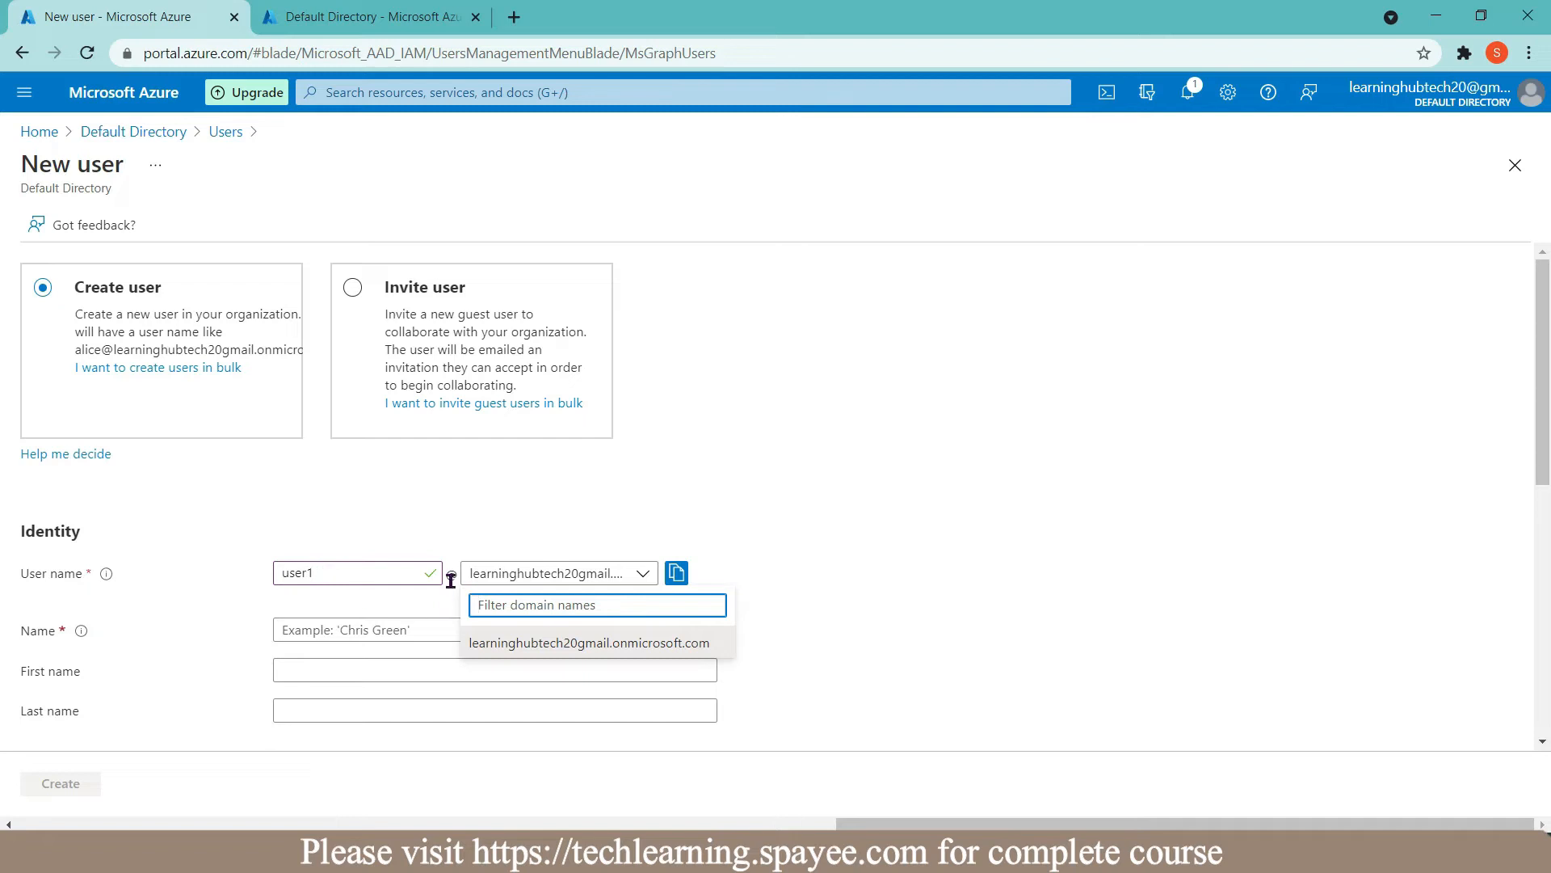
left_click(521, 582)
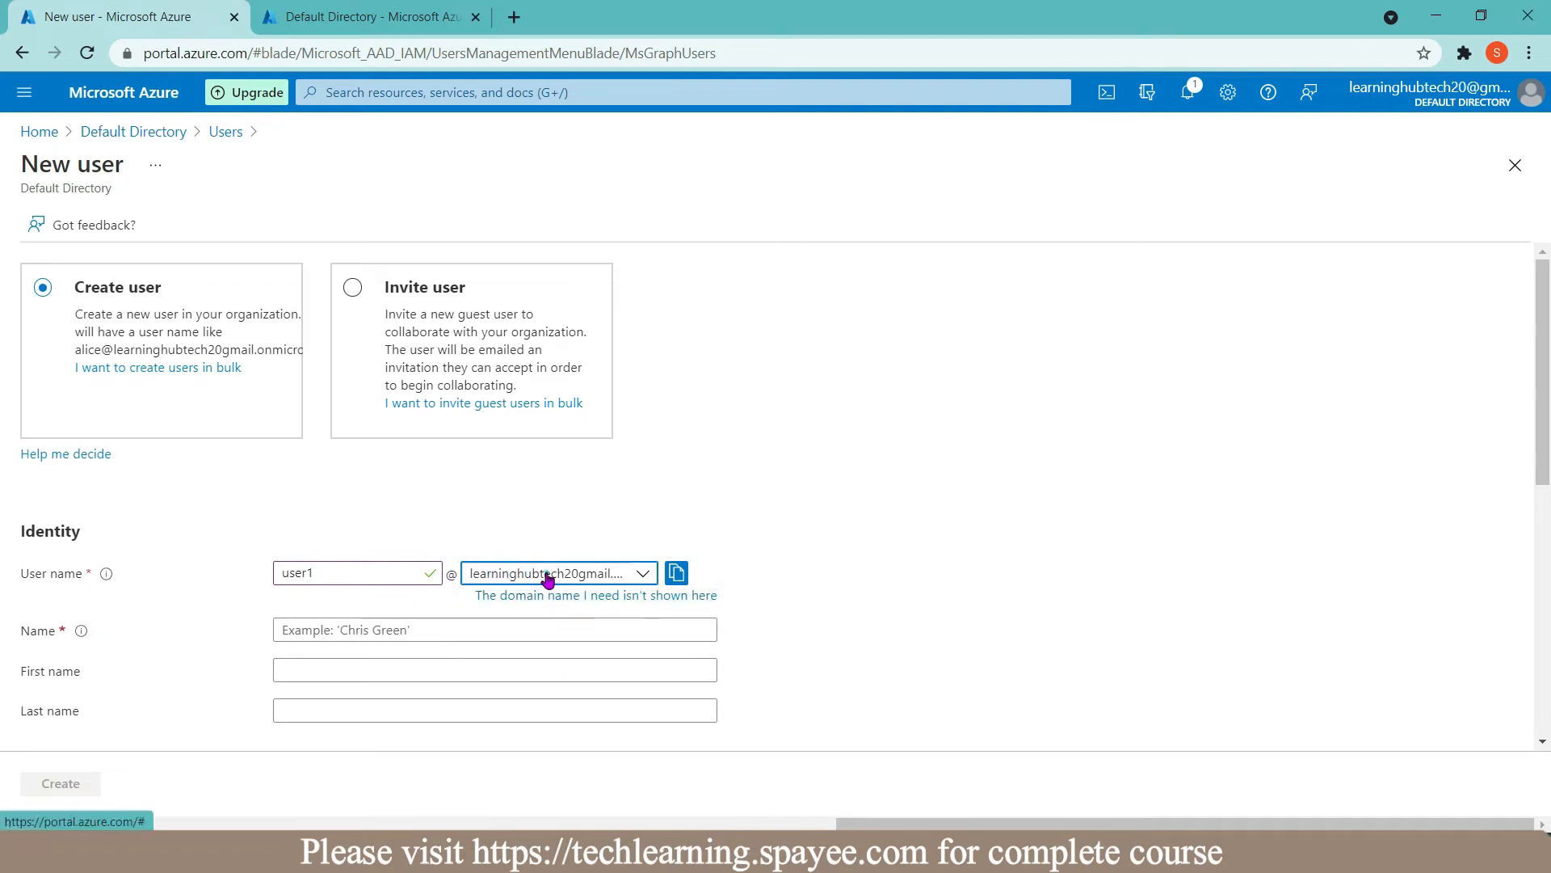
left_click(547, 583)
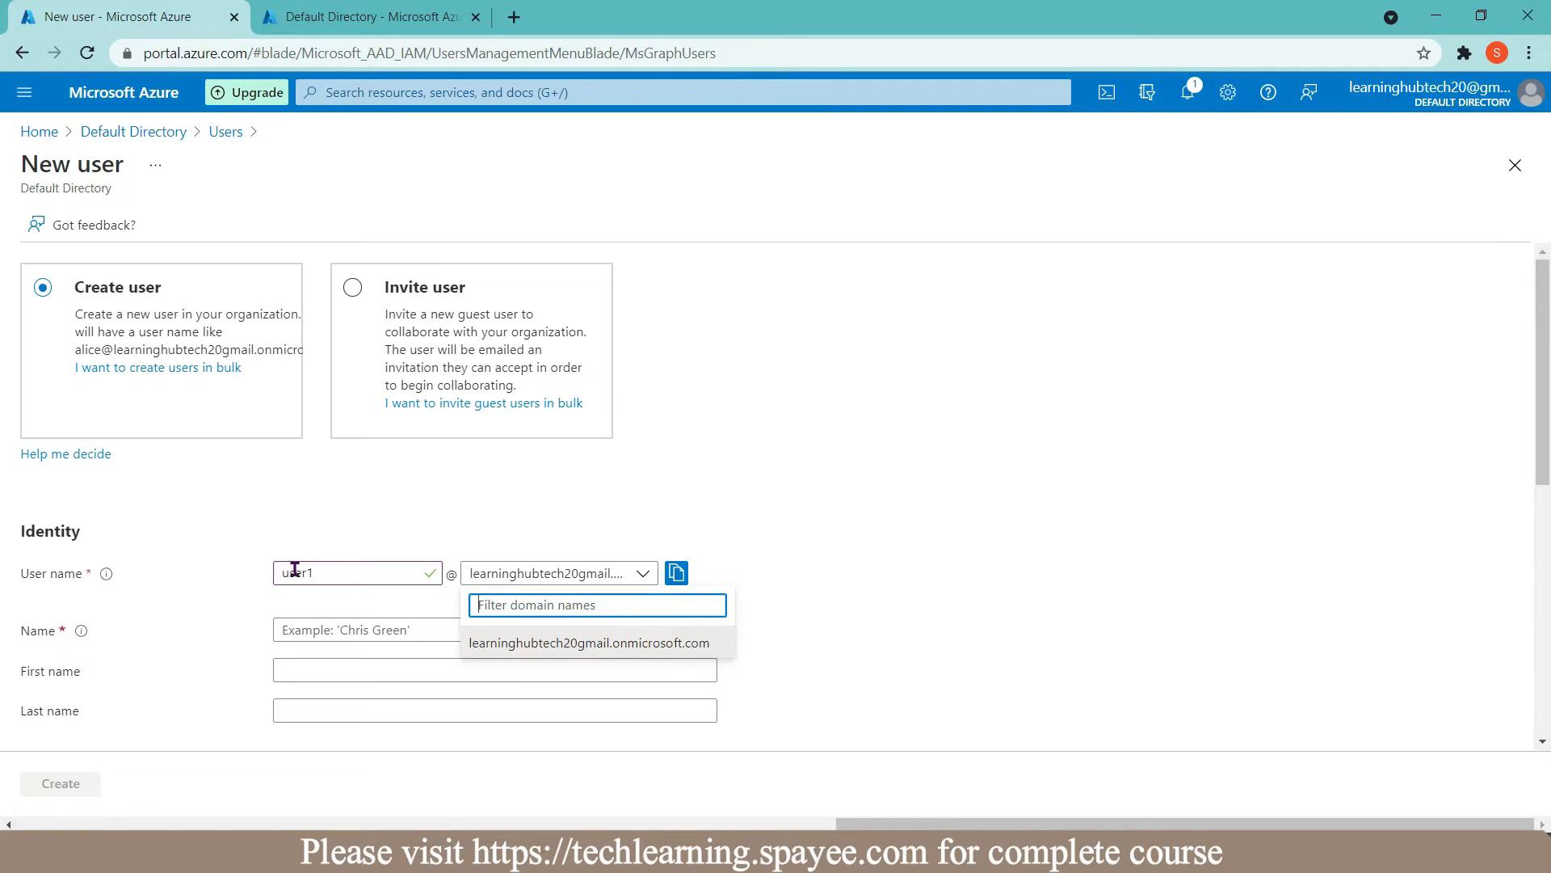
key("ctrl+v")
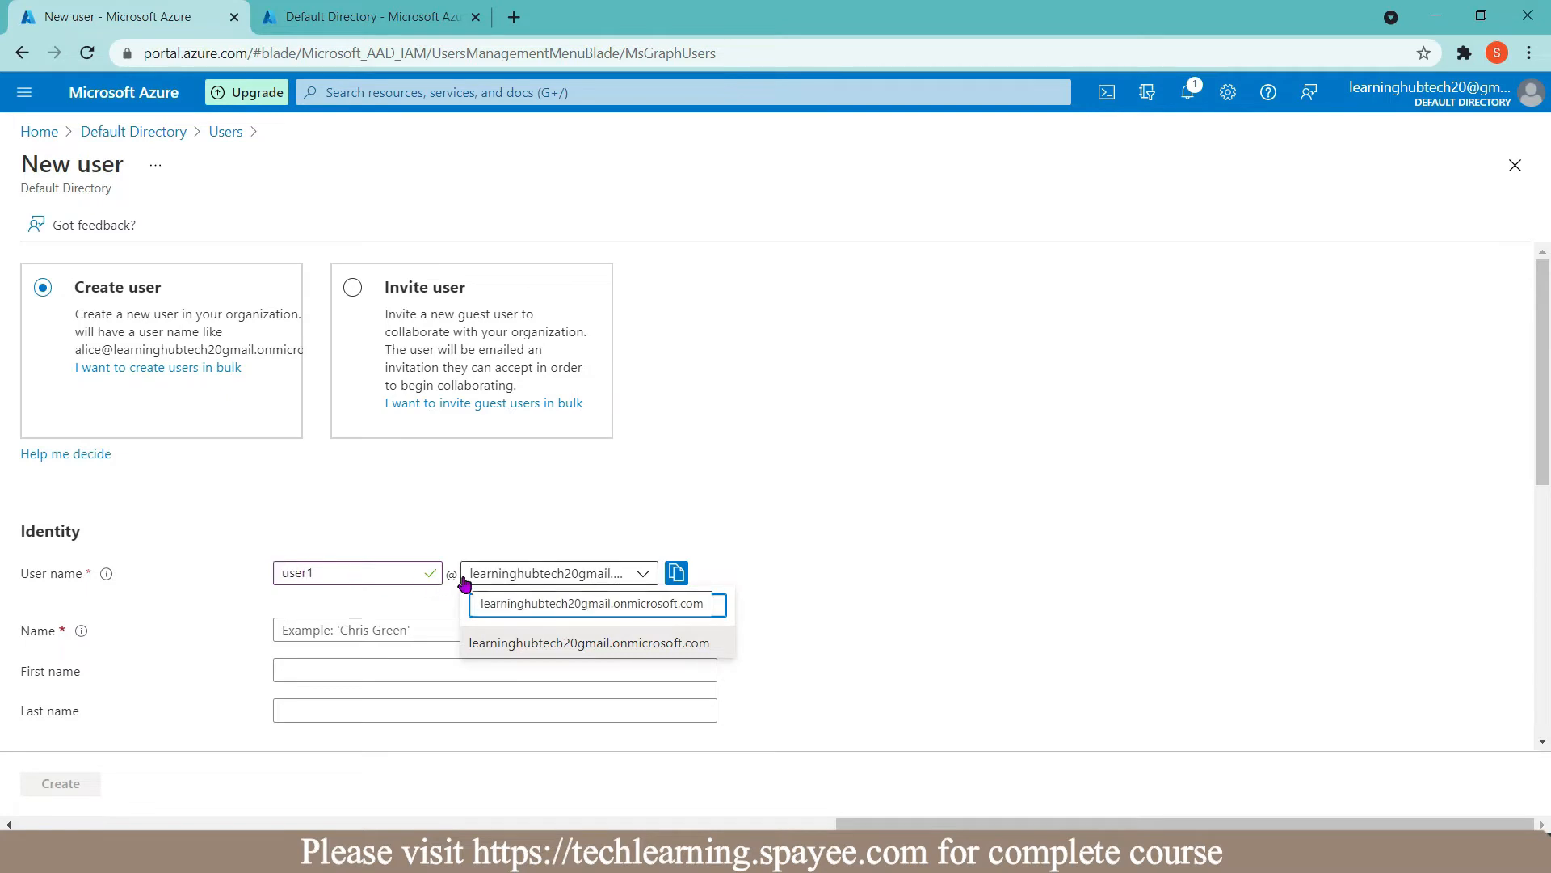
key("ctrl+z")
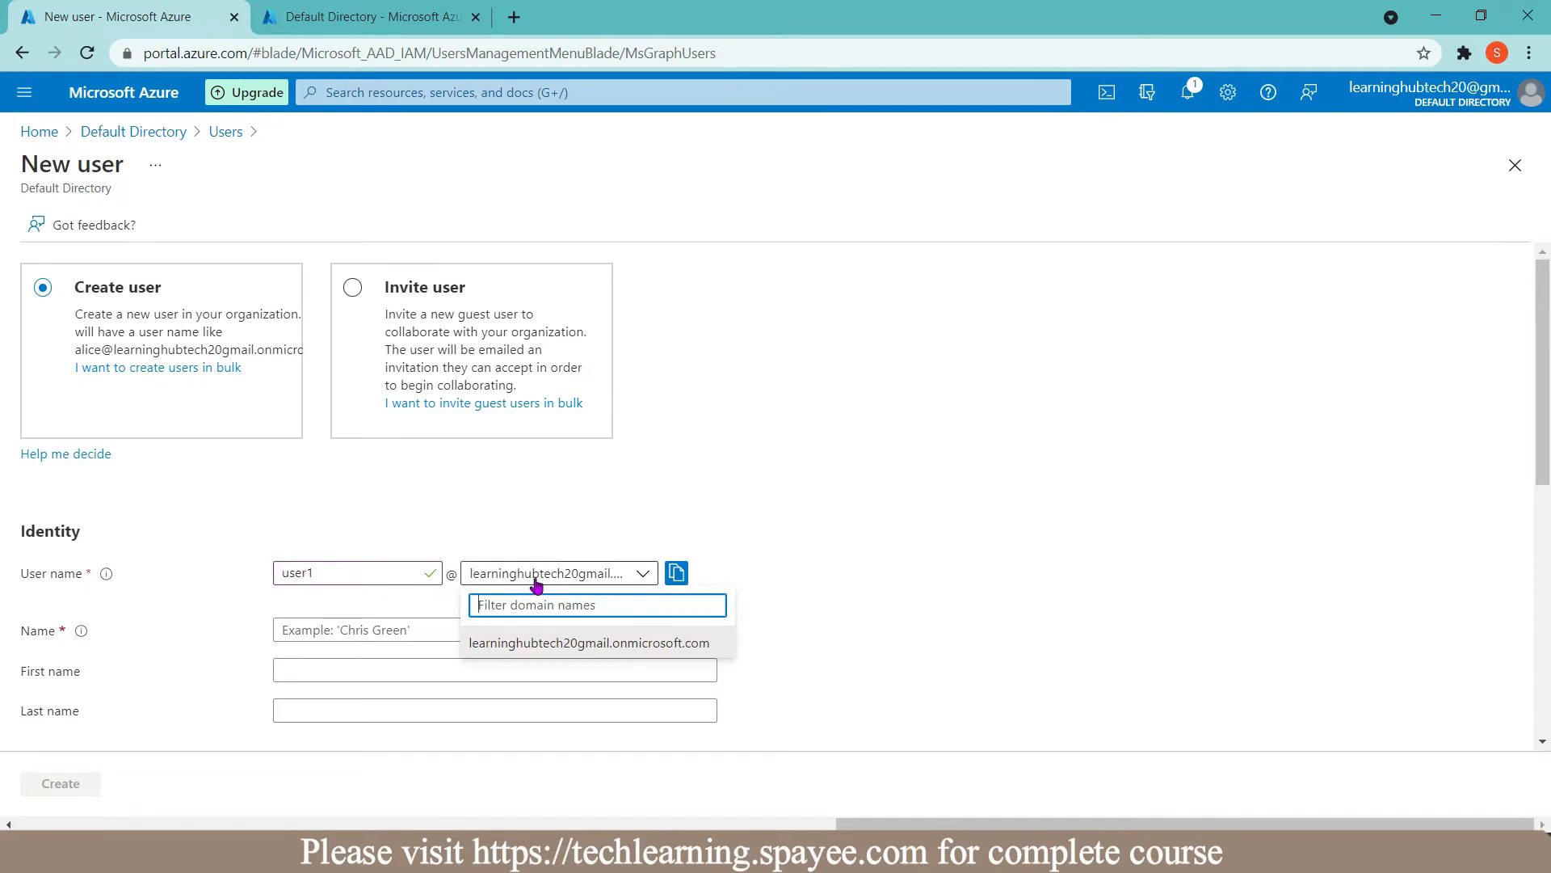
left_click(859, 514)
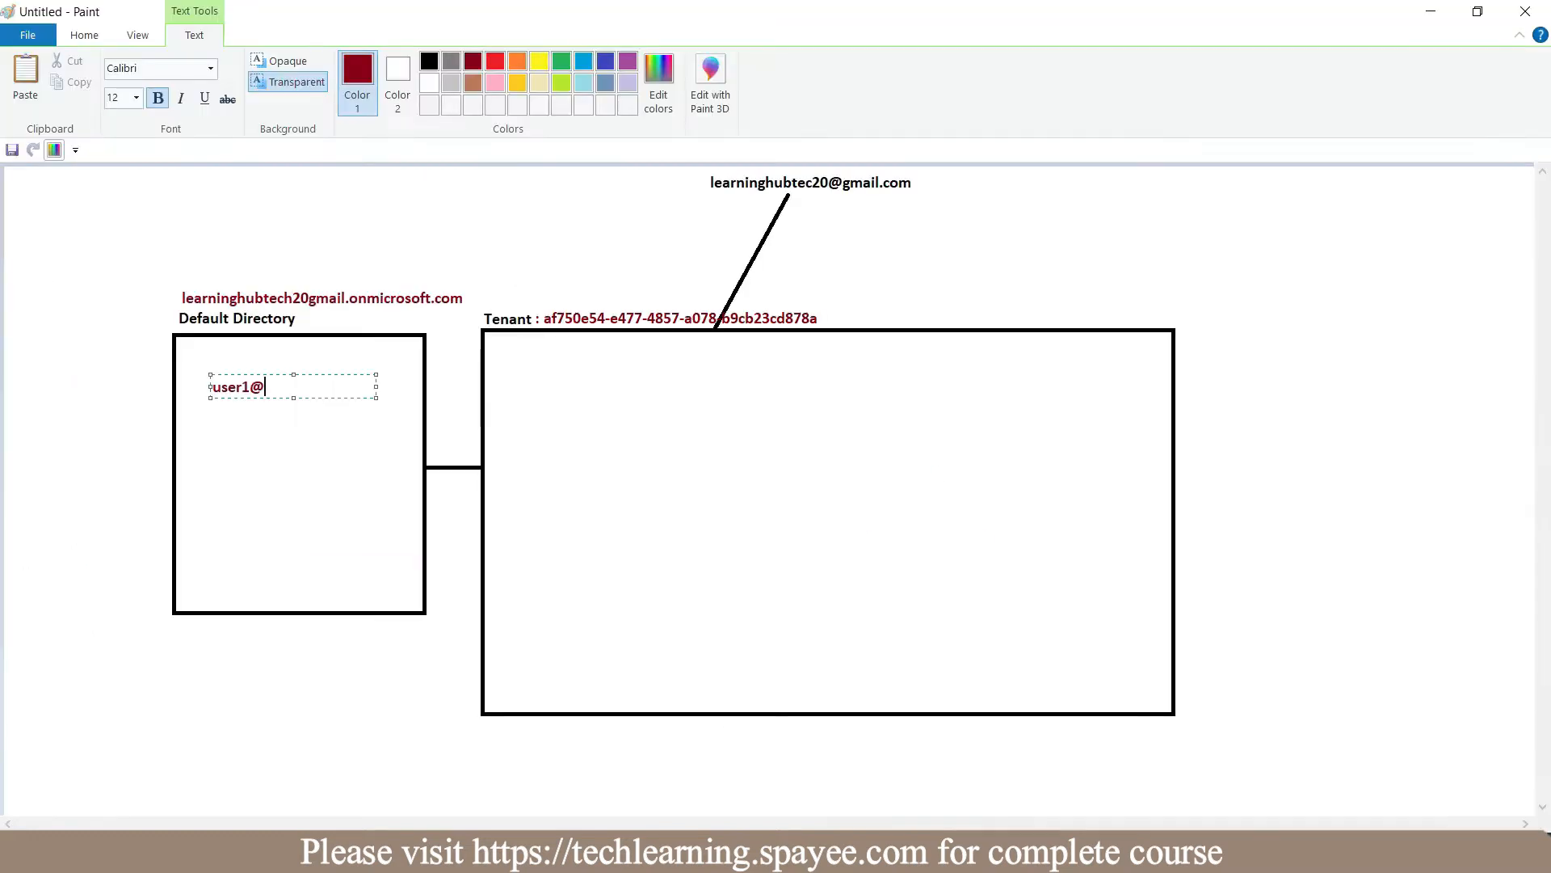
Step: In Paint, add the dark red text "learninghubtech.in" above the onmicrosoft.com domain label
left_click(182, 260)
left_click(187, 273)
type("learninghubtech.in")
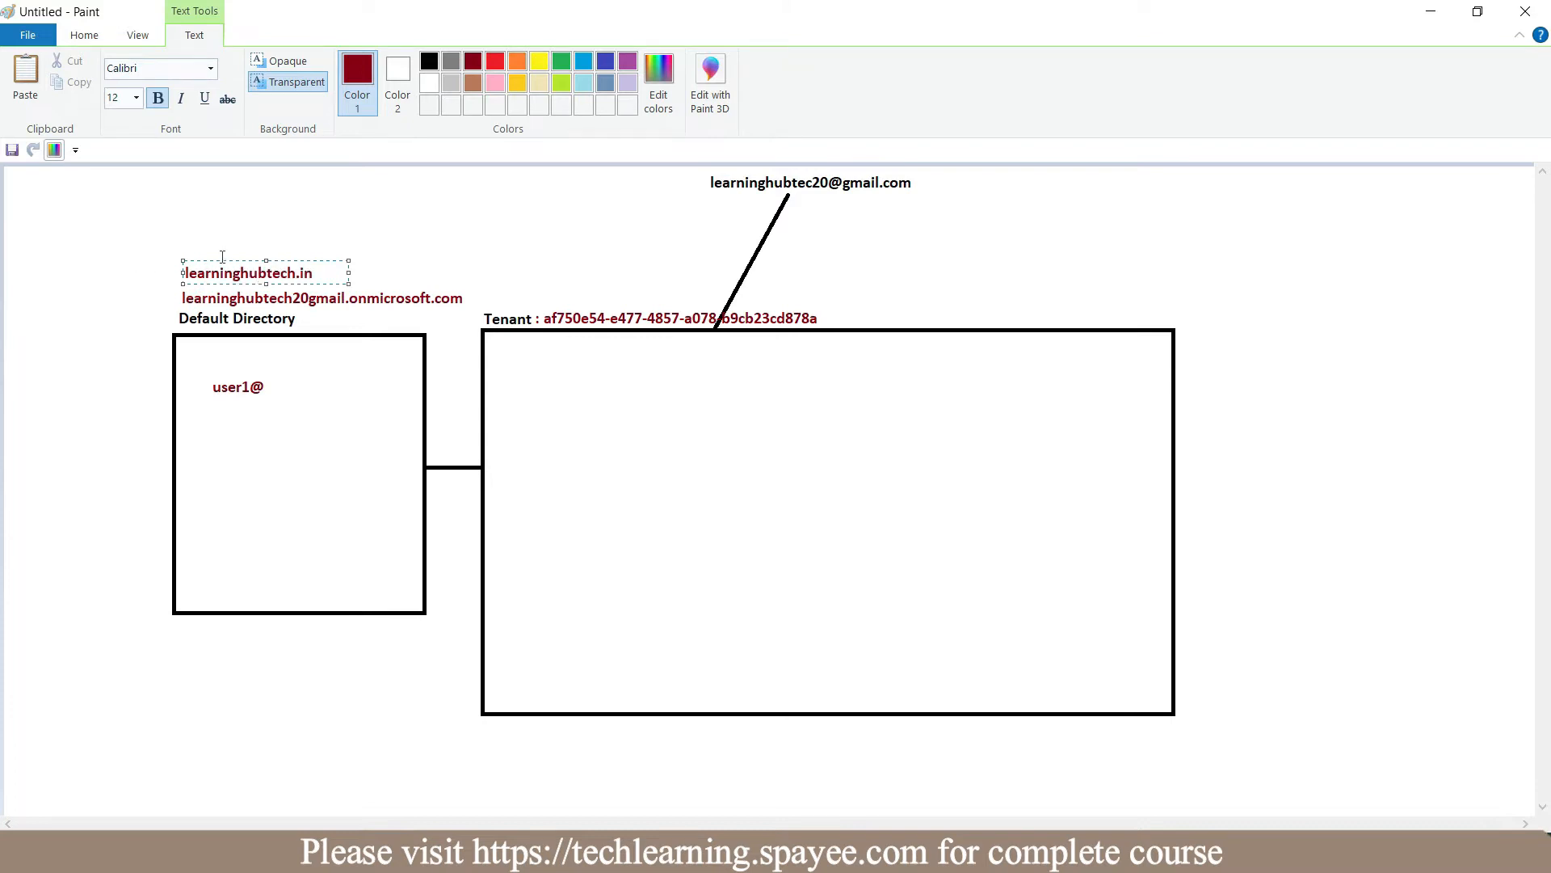
left_click(435, 214)
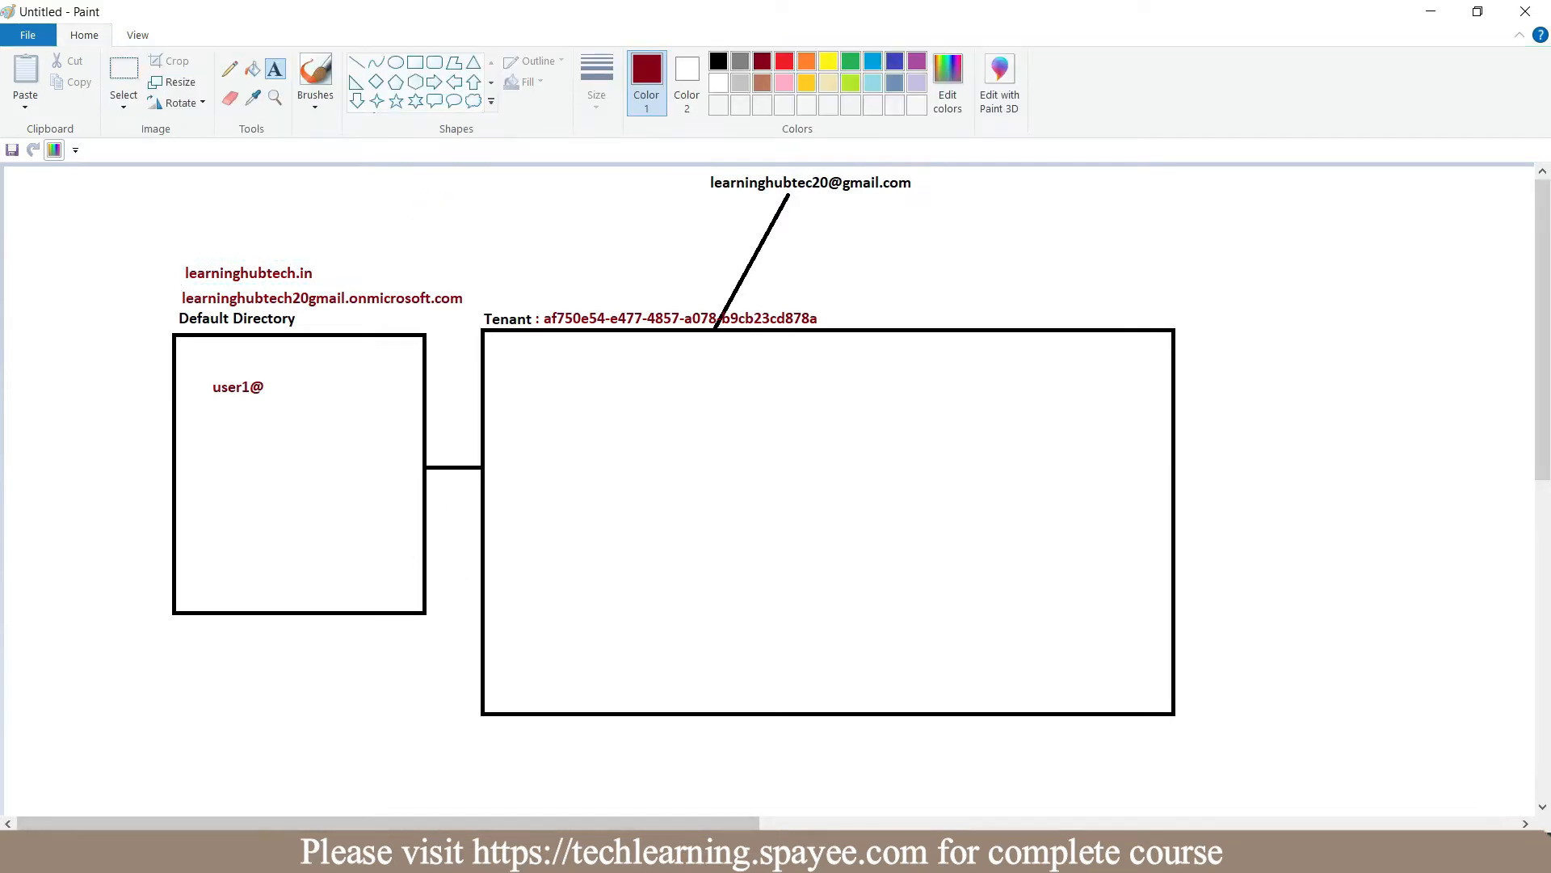
Step: Switch back to the browser and search Google for "go daddy" in a new tab
mouse_move(702, 854)
left_click(702, 760)
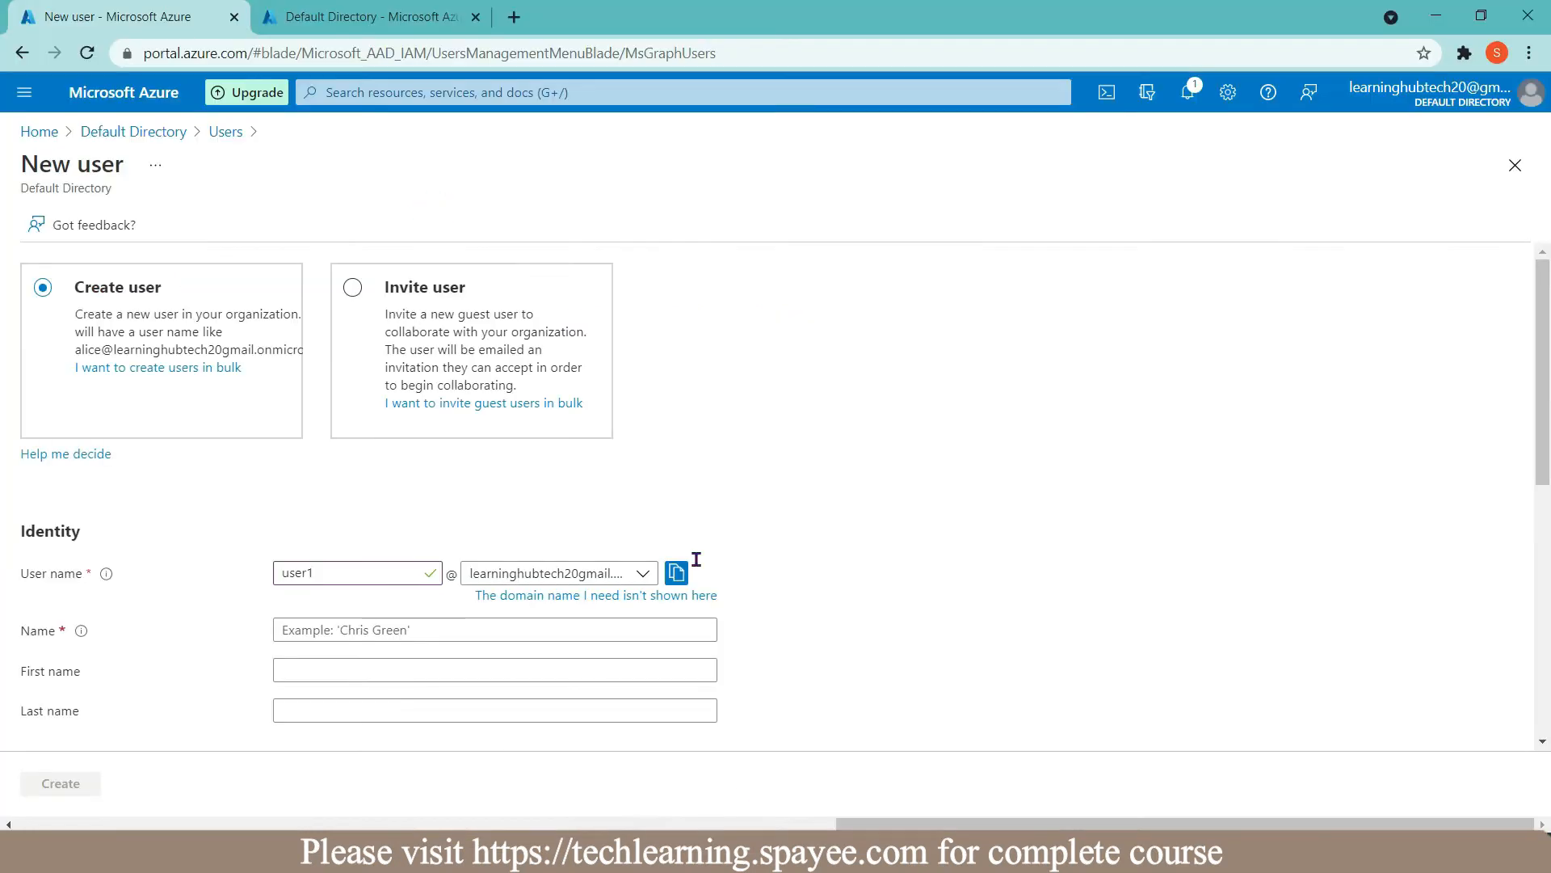
left_click(511, 17)
left_click(575, 391)
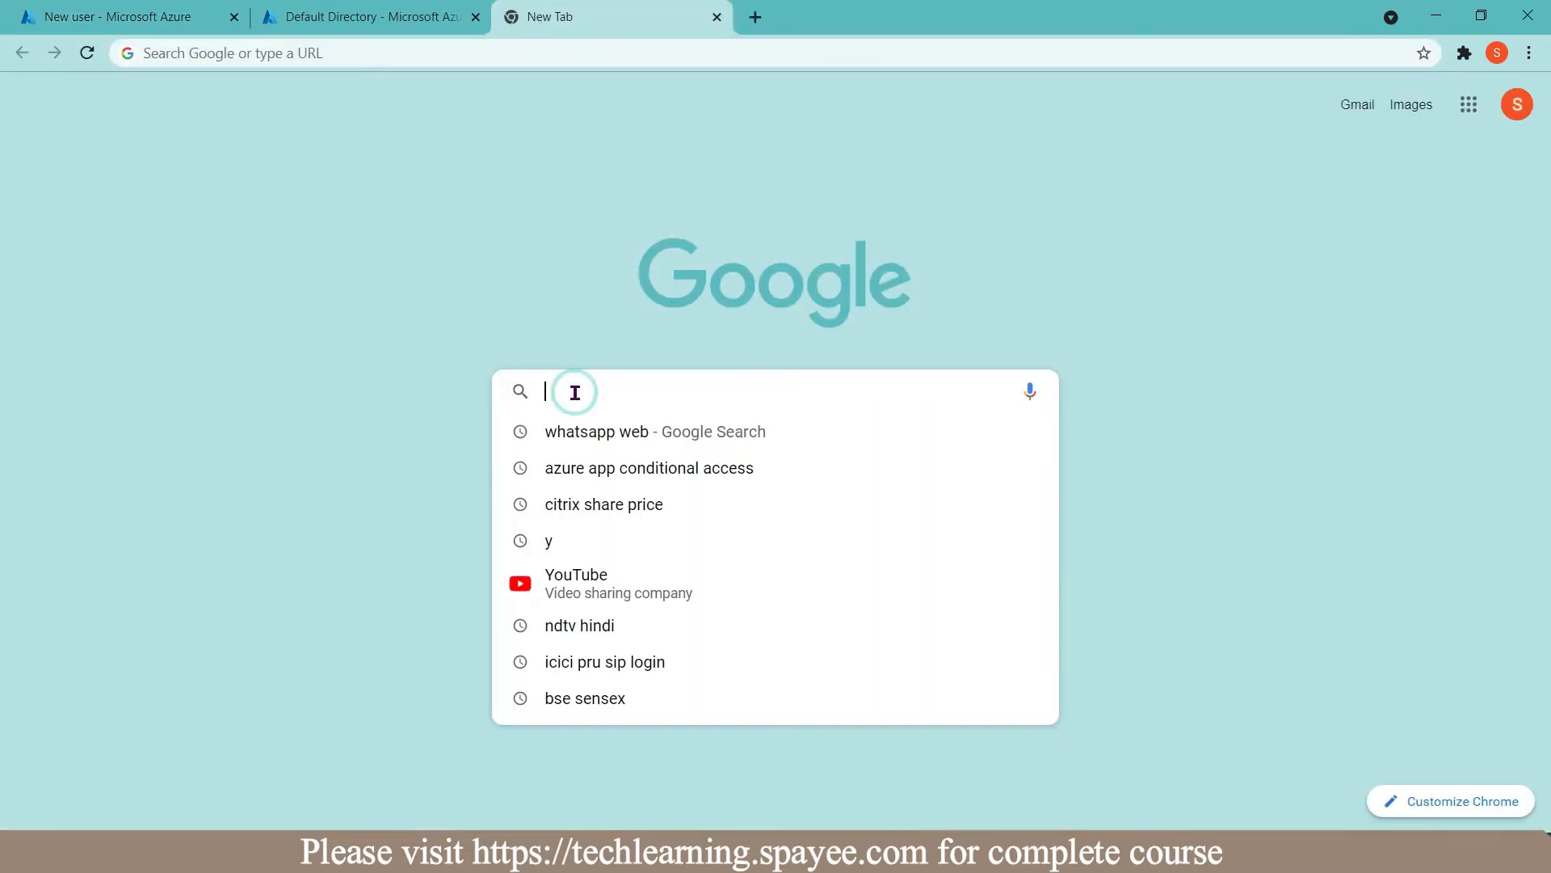
type("go daddy")
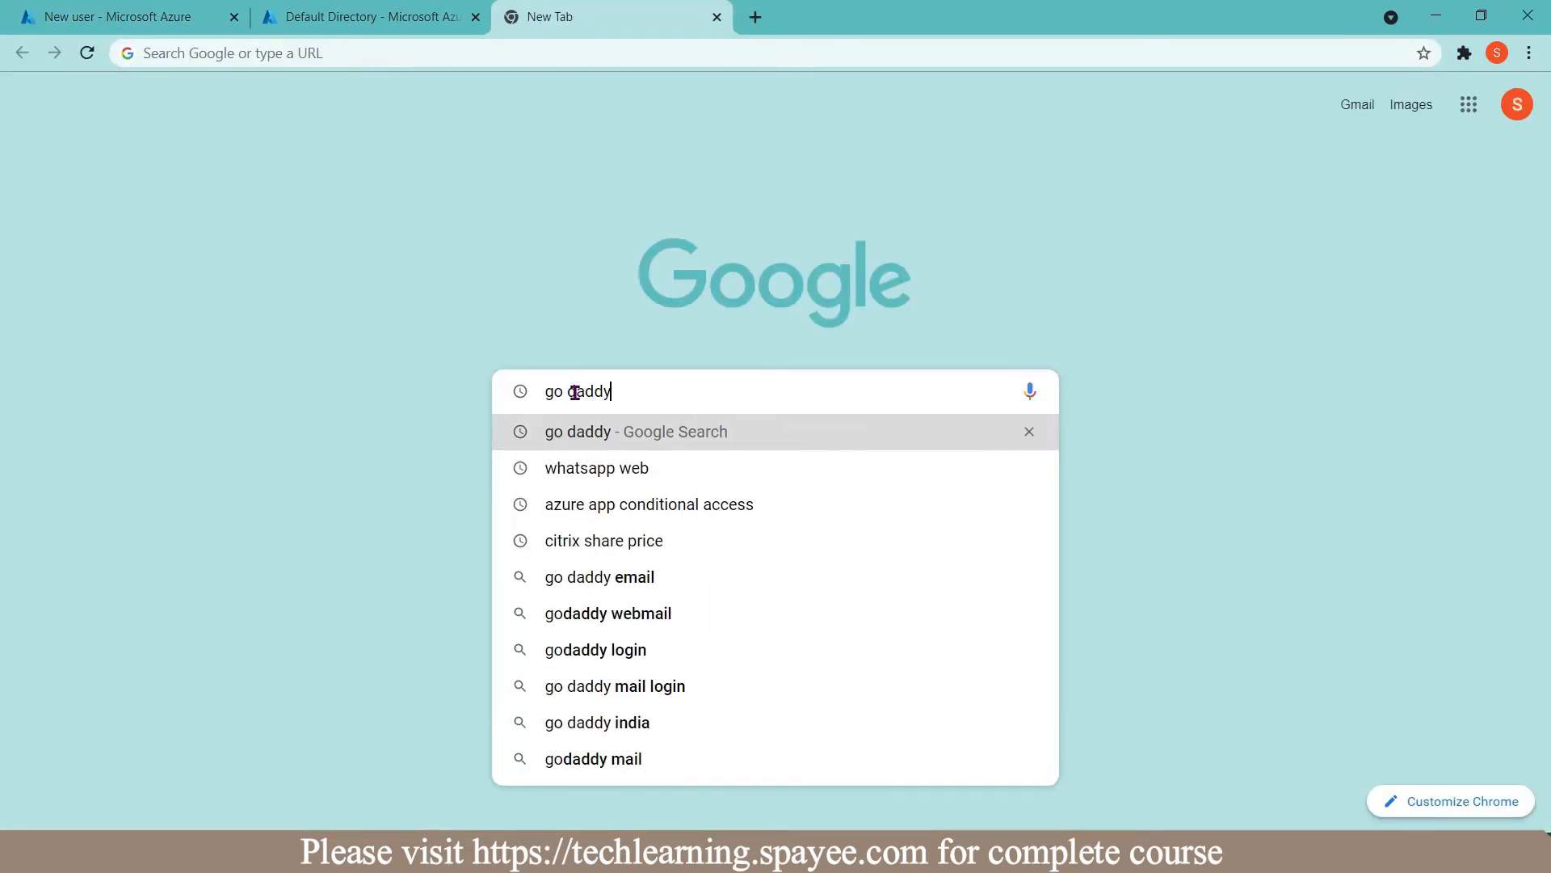
key("Return")
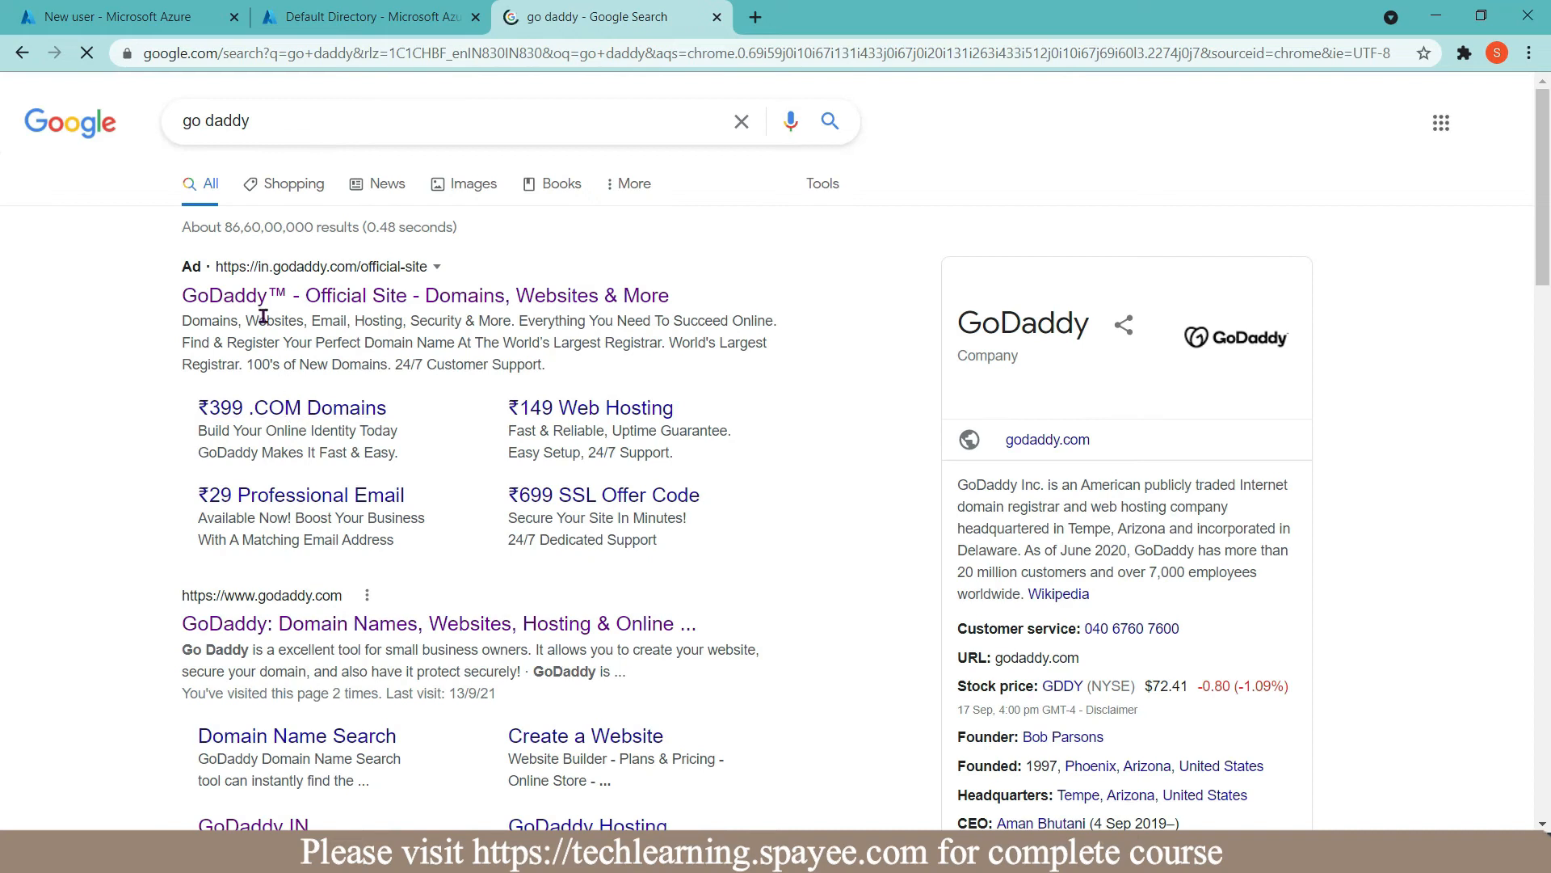
Step: Open the GoDaddy official site from the results and go to the account's My Products page
left_click(262, 296)
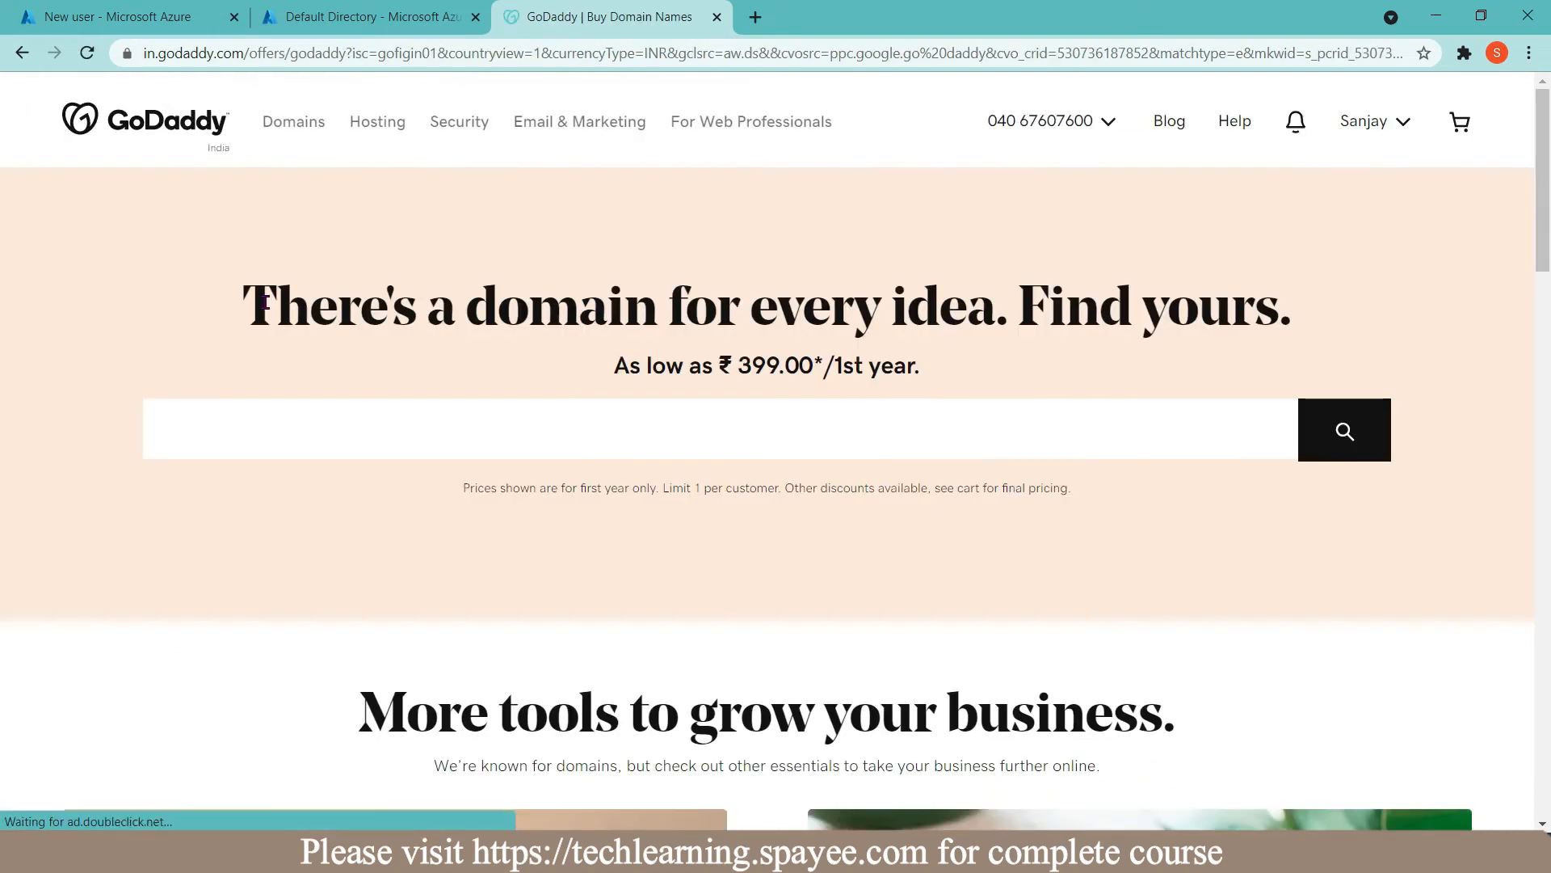
left_click(1364, 120)
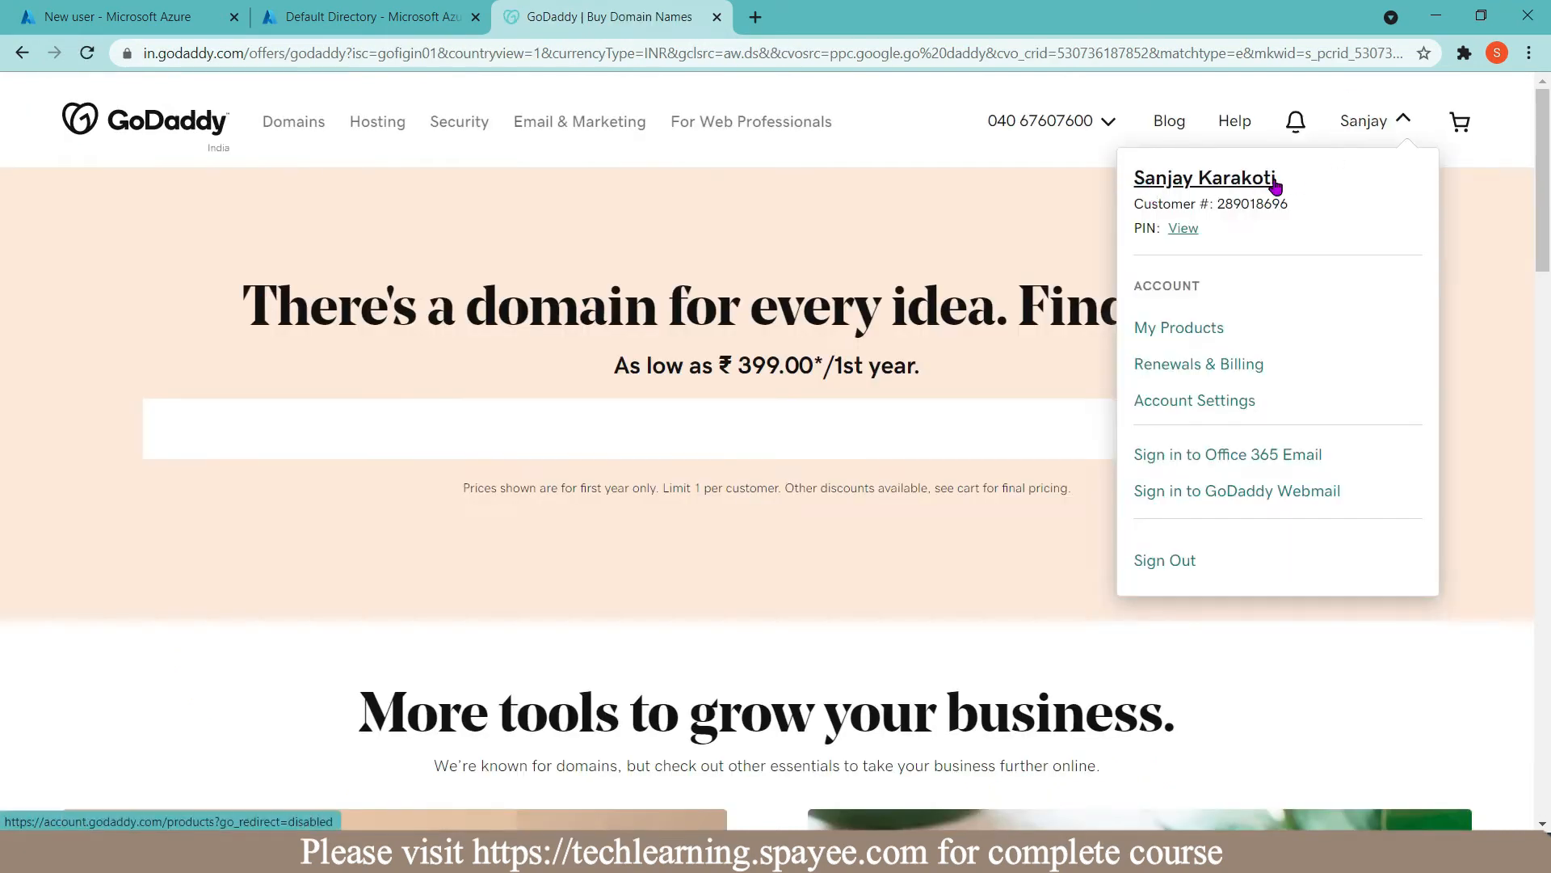
left_click(1179, 340)
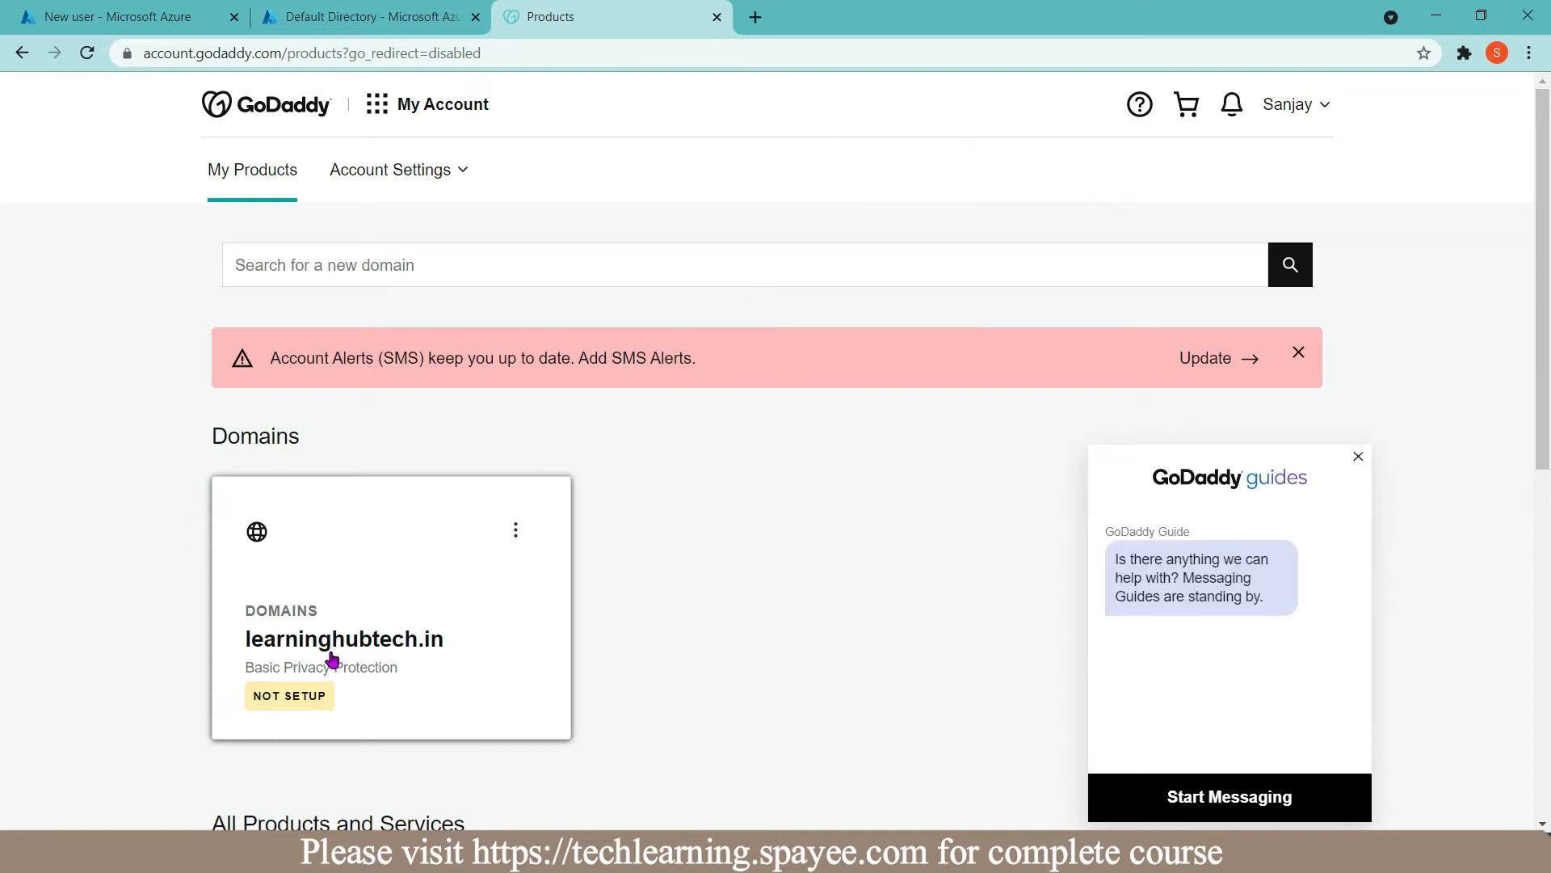
Step: In the Azure portal, add learninghubtech.in to the Default Directory as a custom domain name
left_click(333, 18)
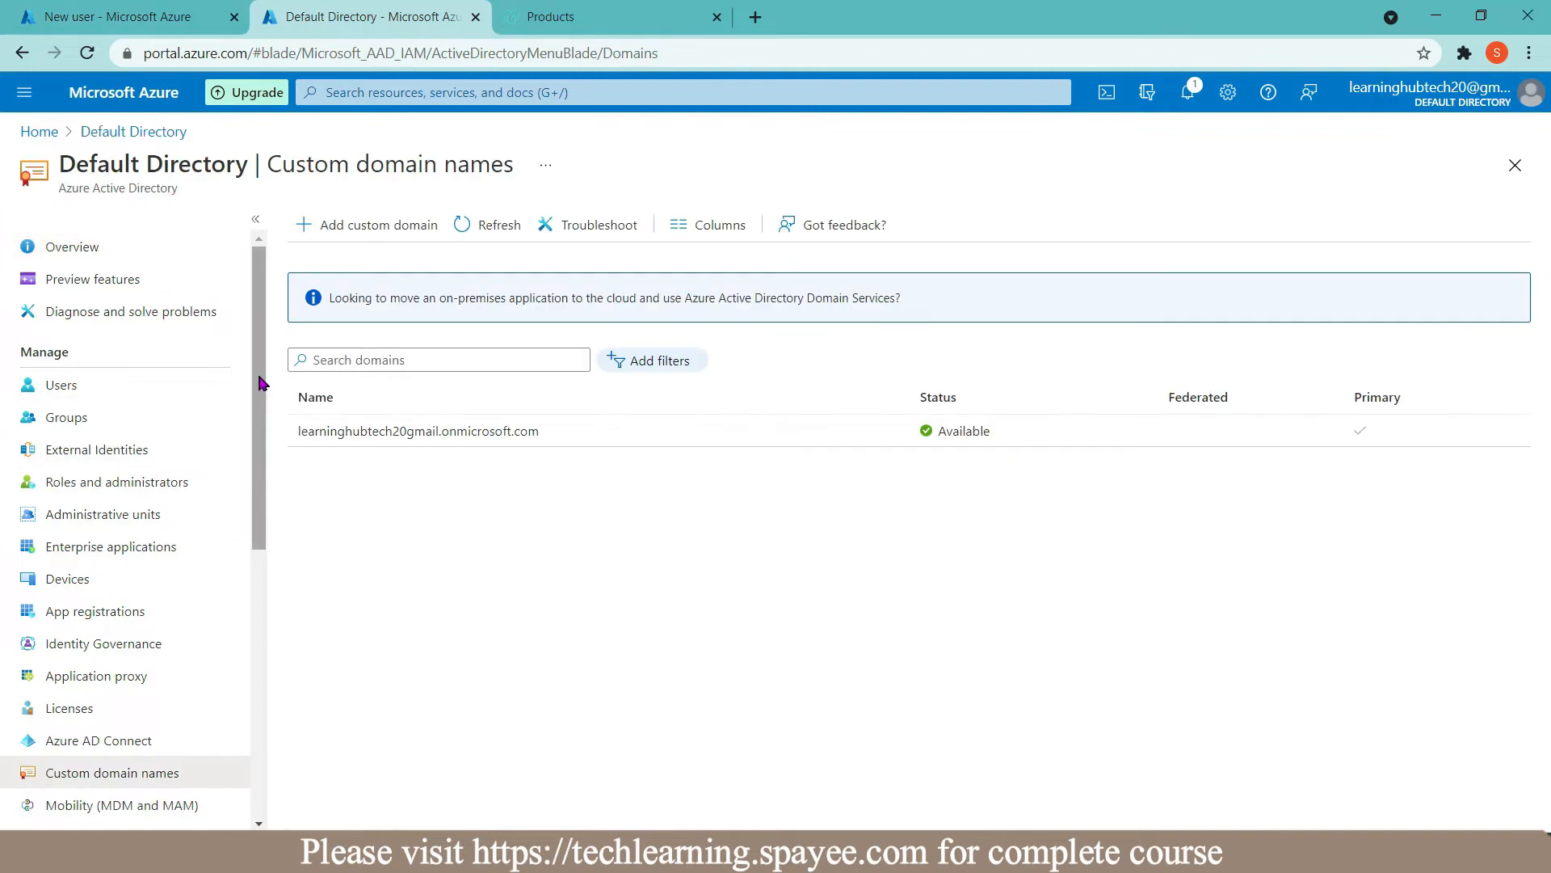
left_click_drag(259, 376, 279, 554)
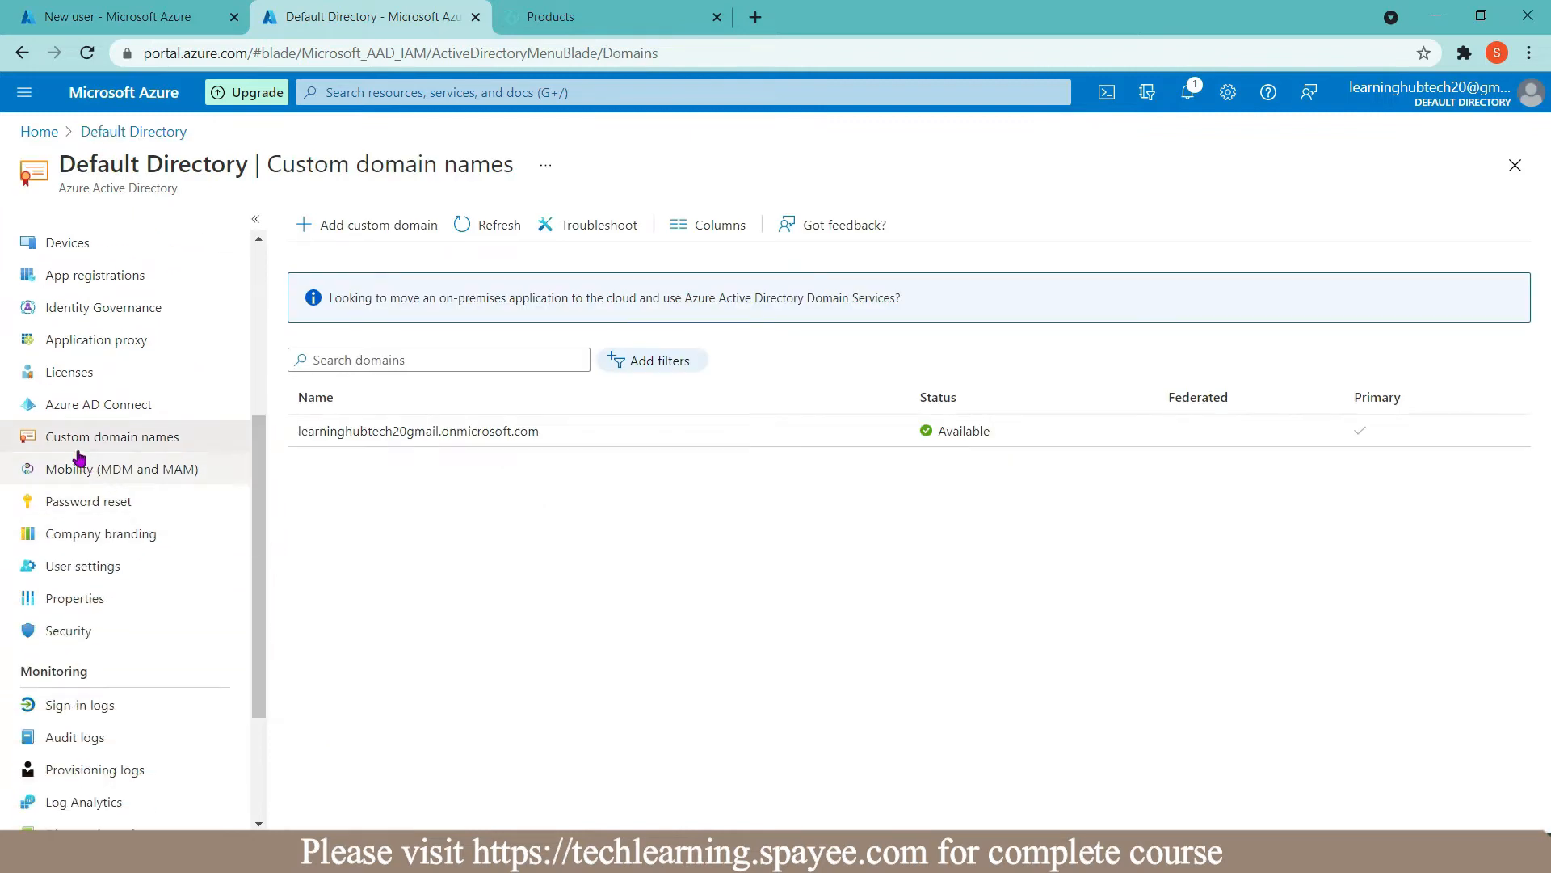
left_click(142, 442)
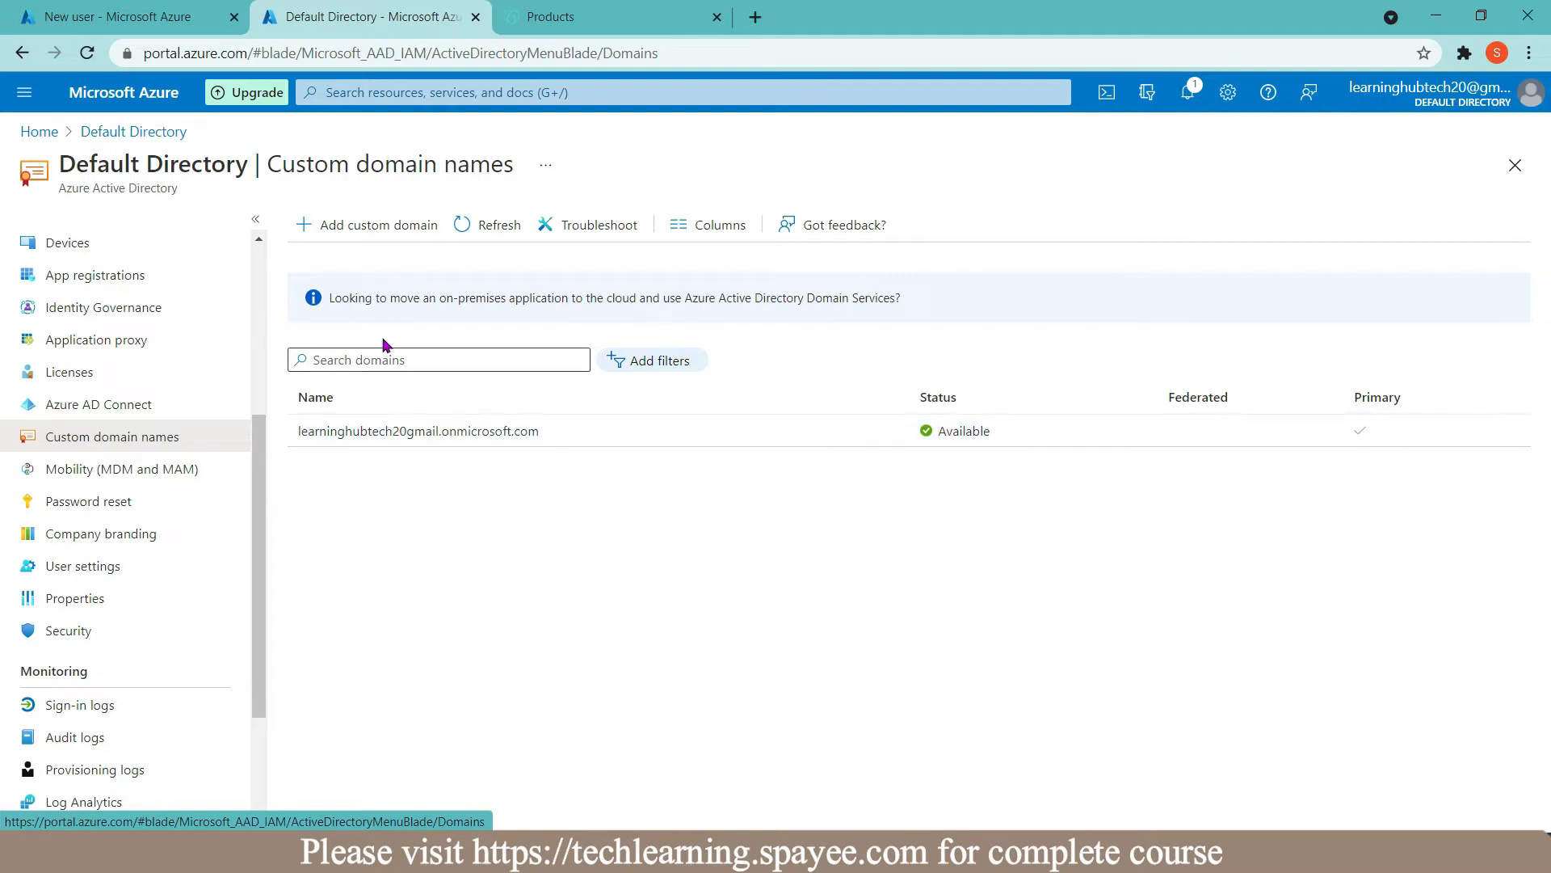
left_click(343, 229)
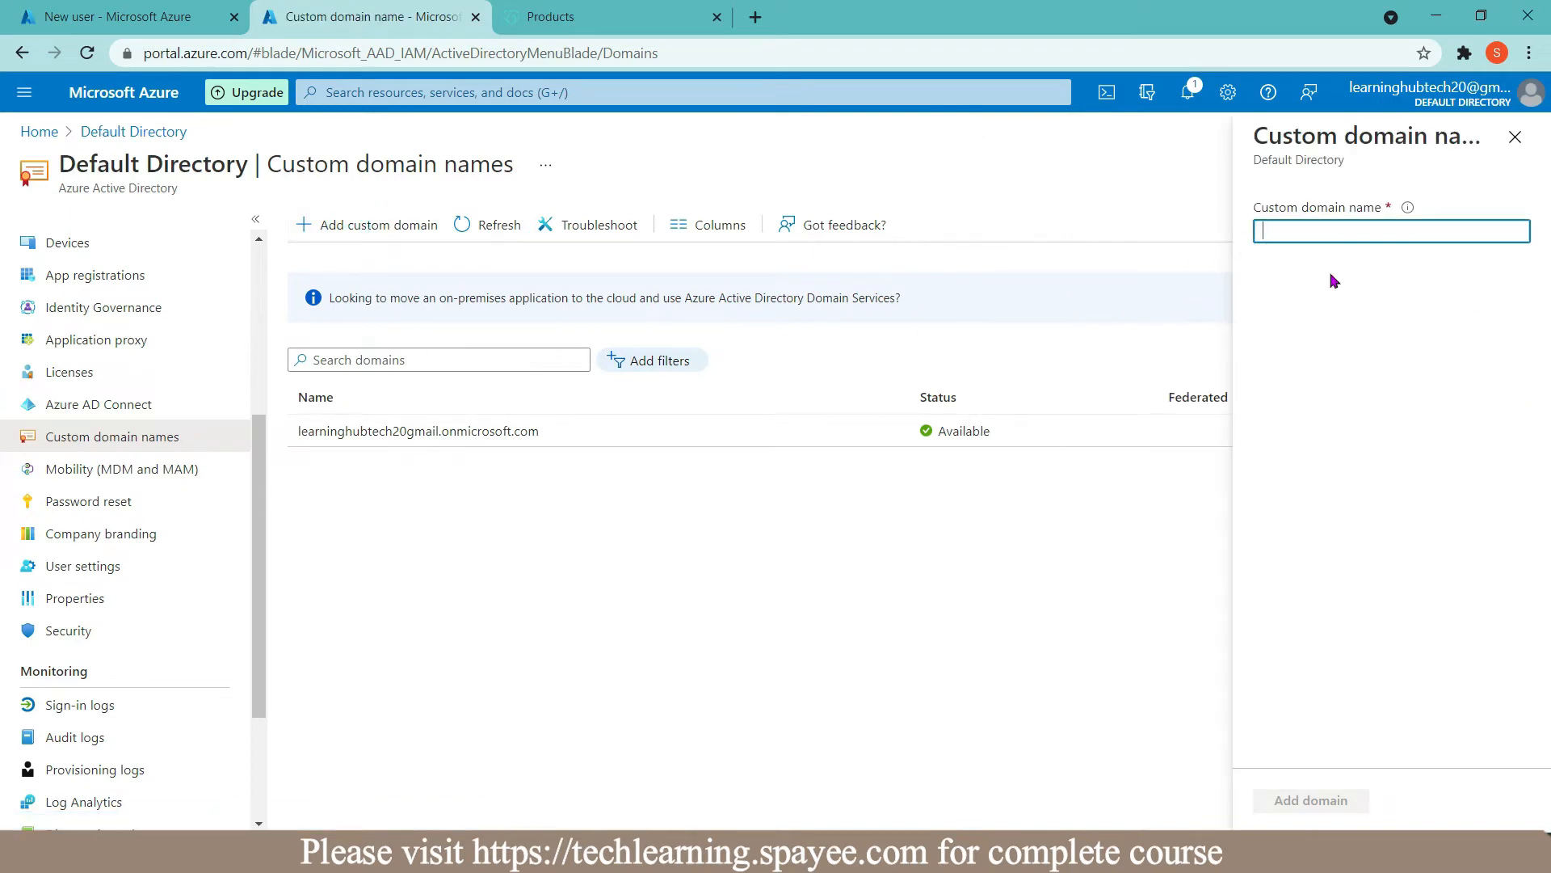
left_click(1301, 231)
type("learninghubtech.in")
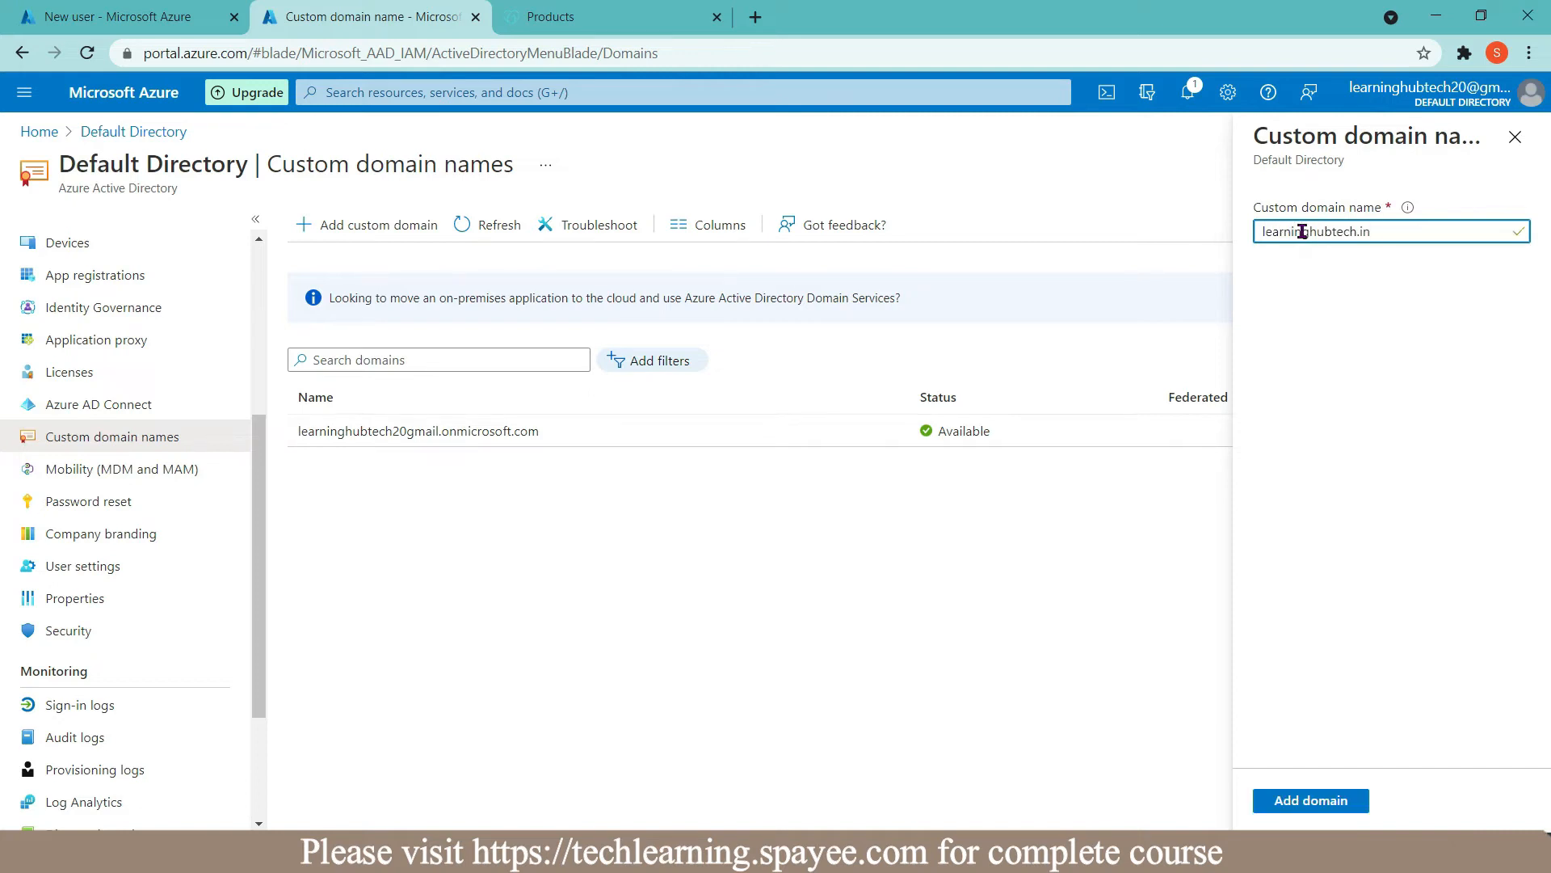
left_click(1314, 801)
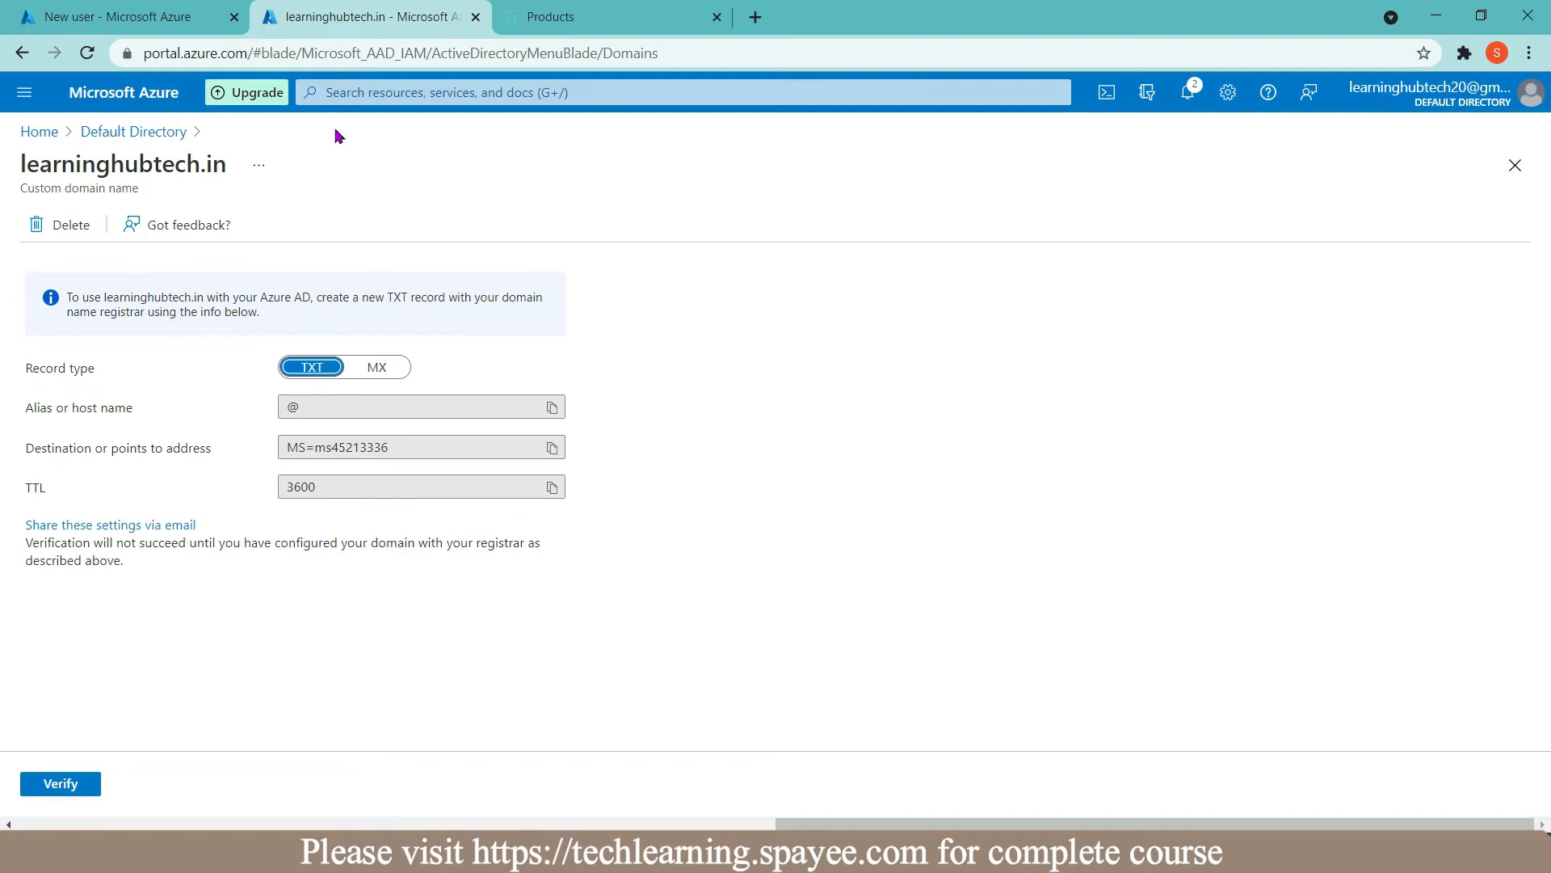
Step: Search the portal for "dns" and open the DNS zones service
left_click(334, 93)
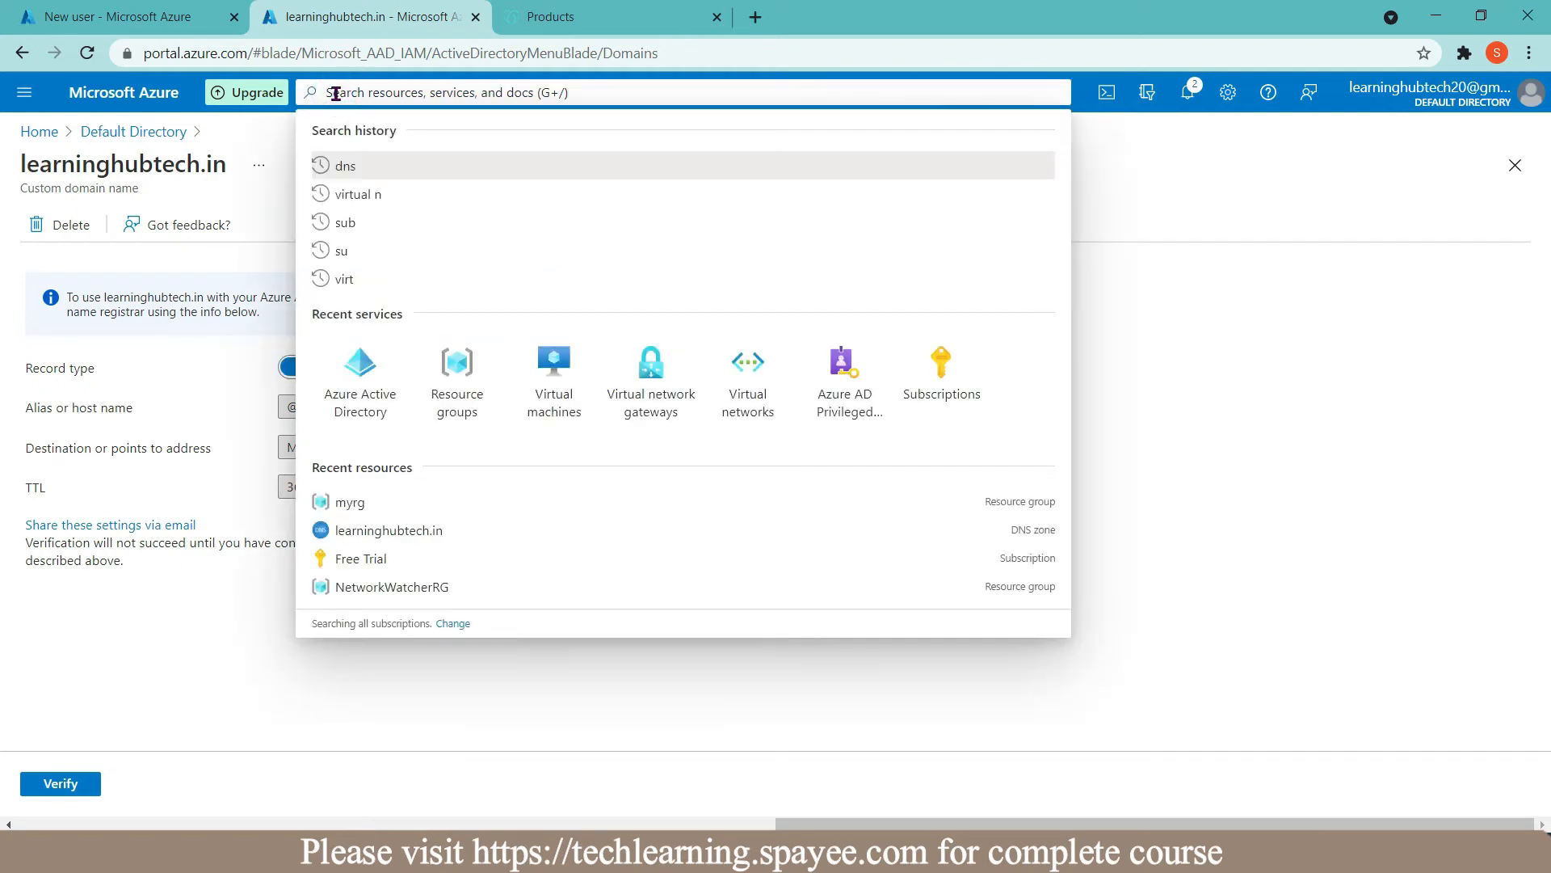
type("dns")
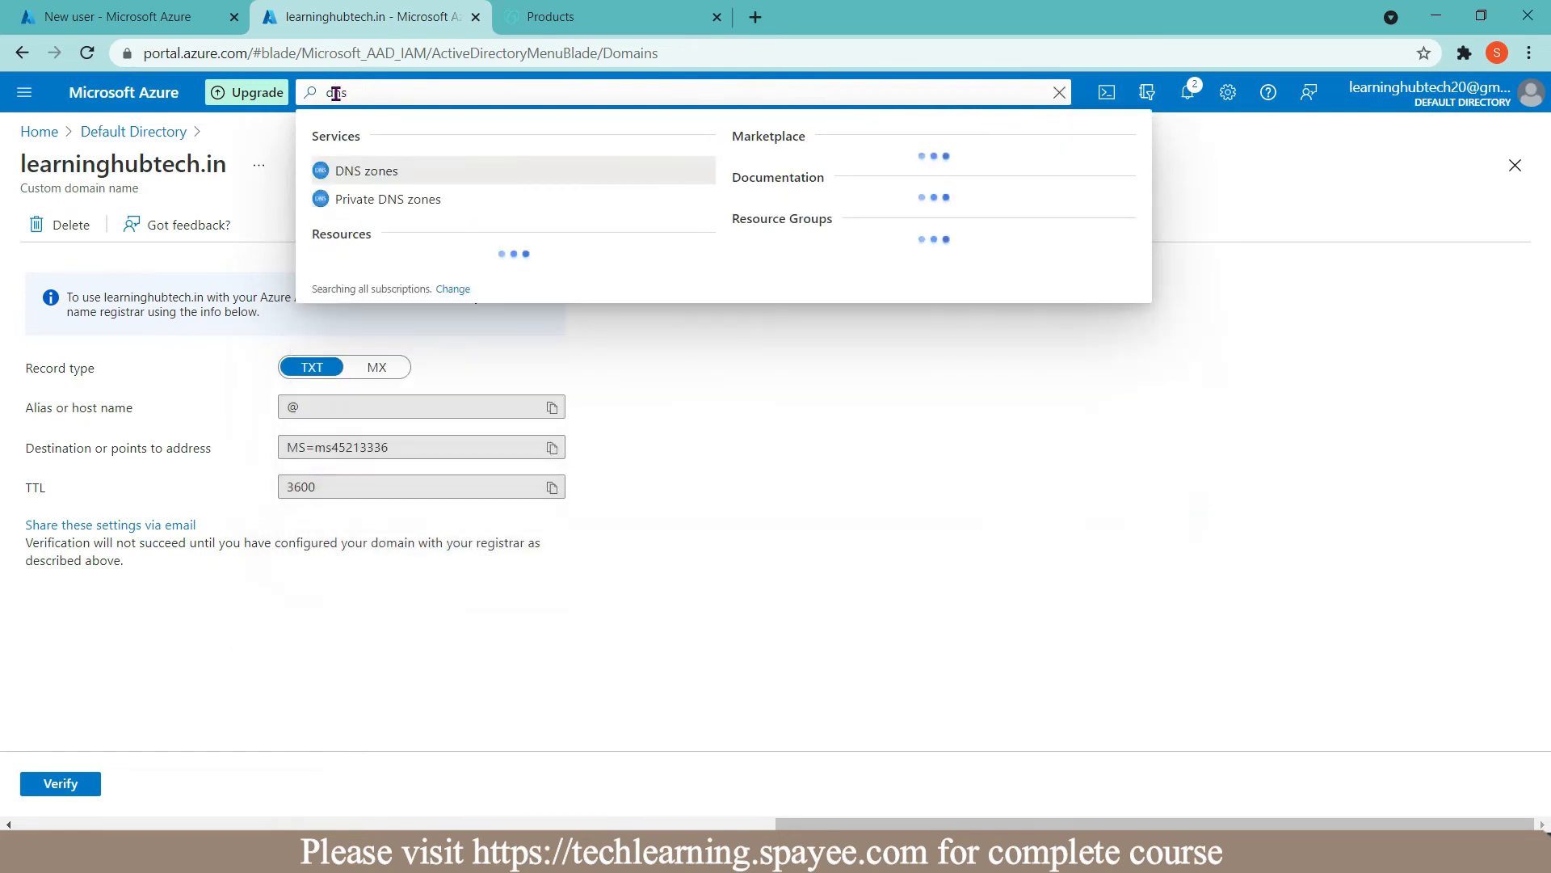
left_click(345, 173)
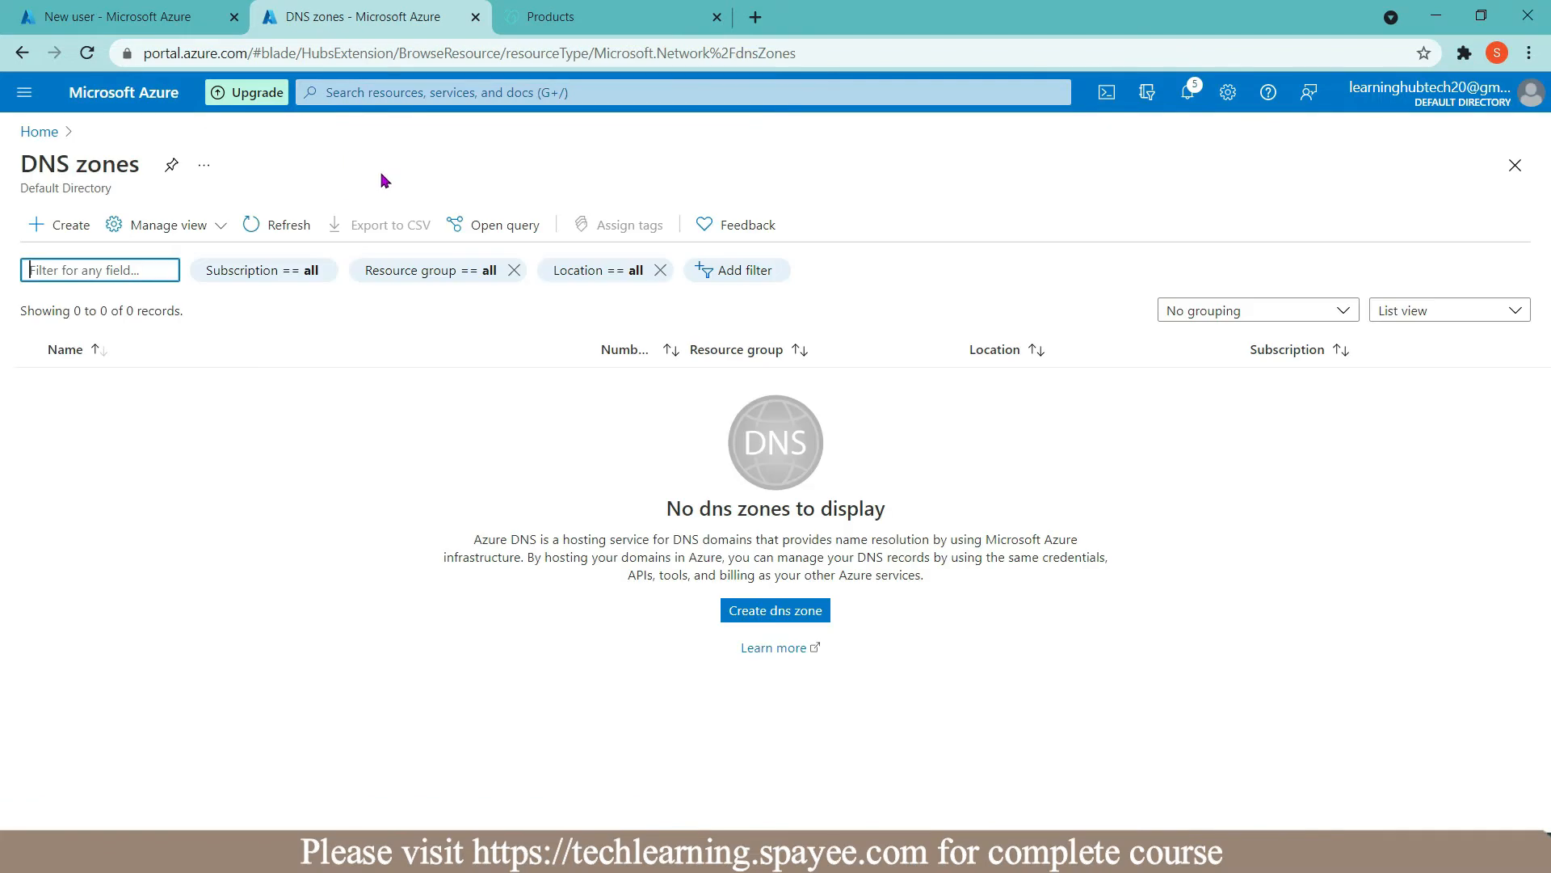
Step: Create a DNS zone named learninghubtech.in in the myrg resource group under the Free Trial subscription
left_click(67, 234)
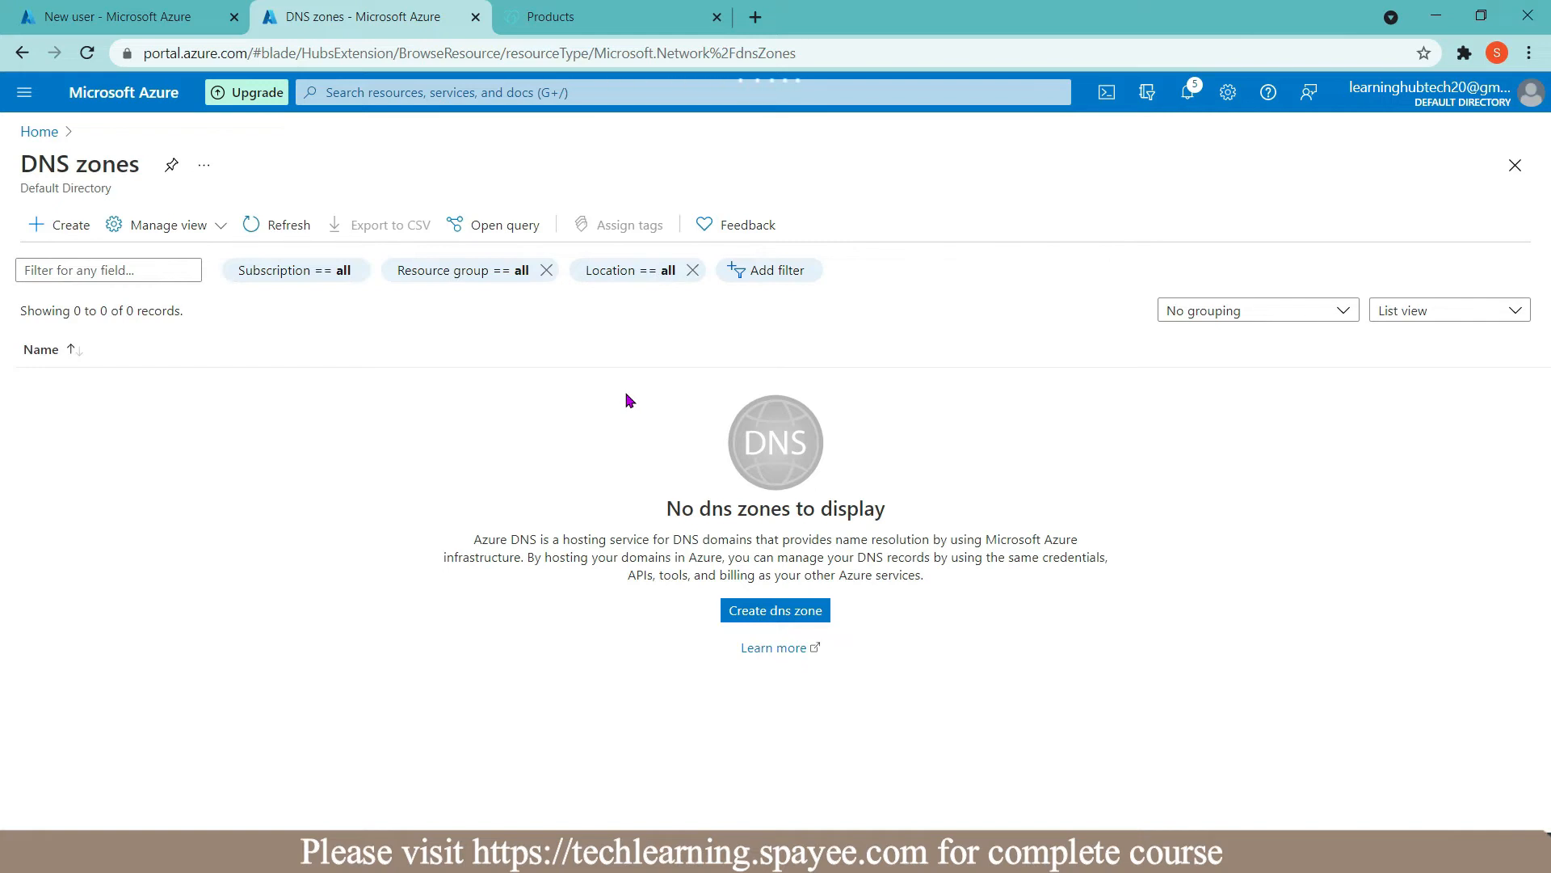
left_click(642, 446)
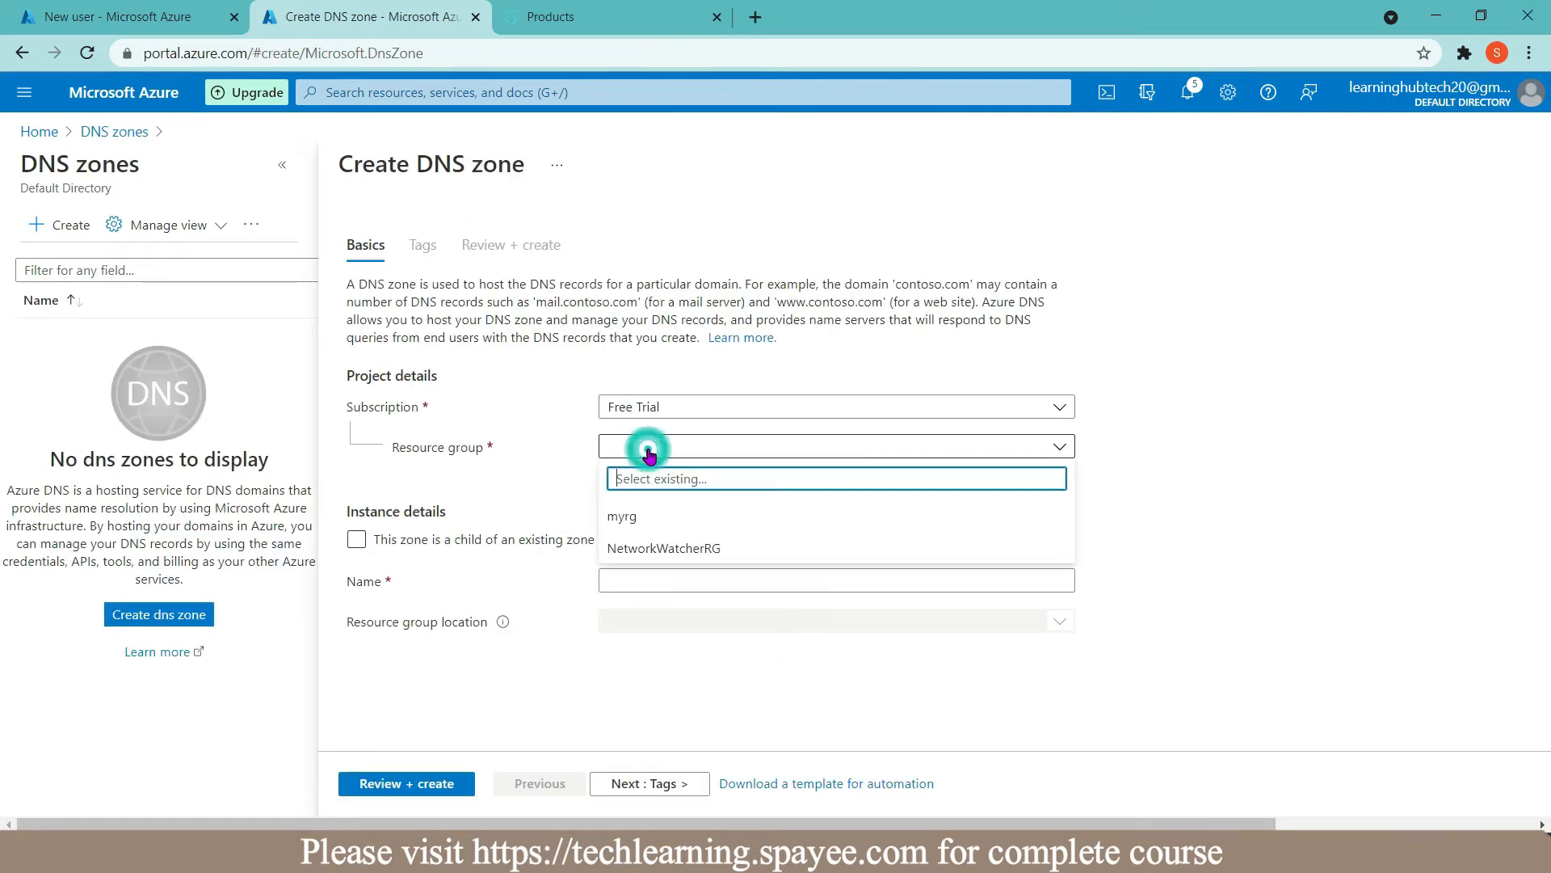
left_click(624, 517)
left_click(628, 582)
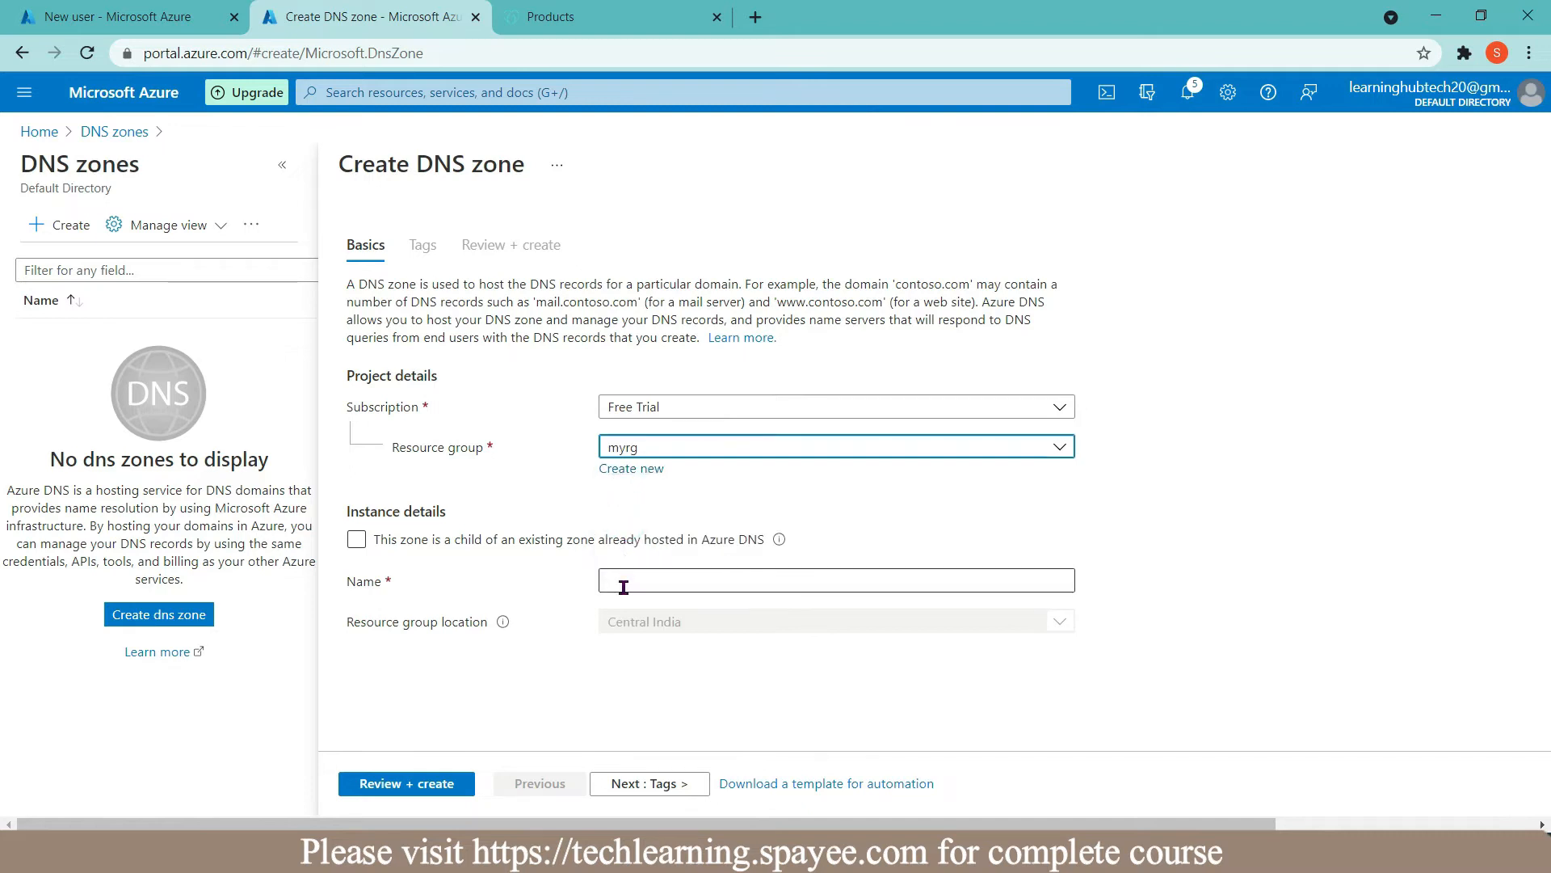
left_click(629, 584)
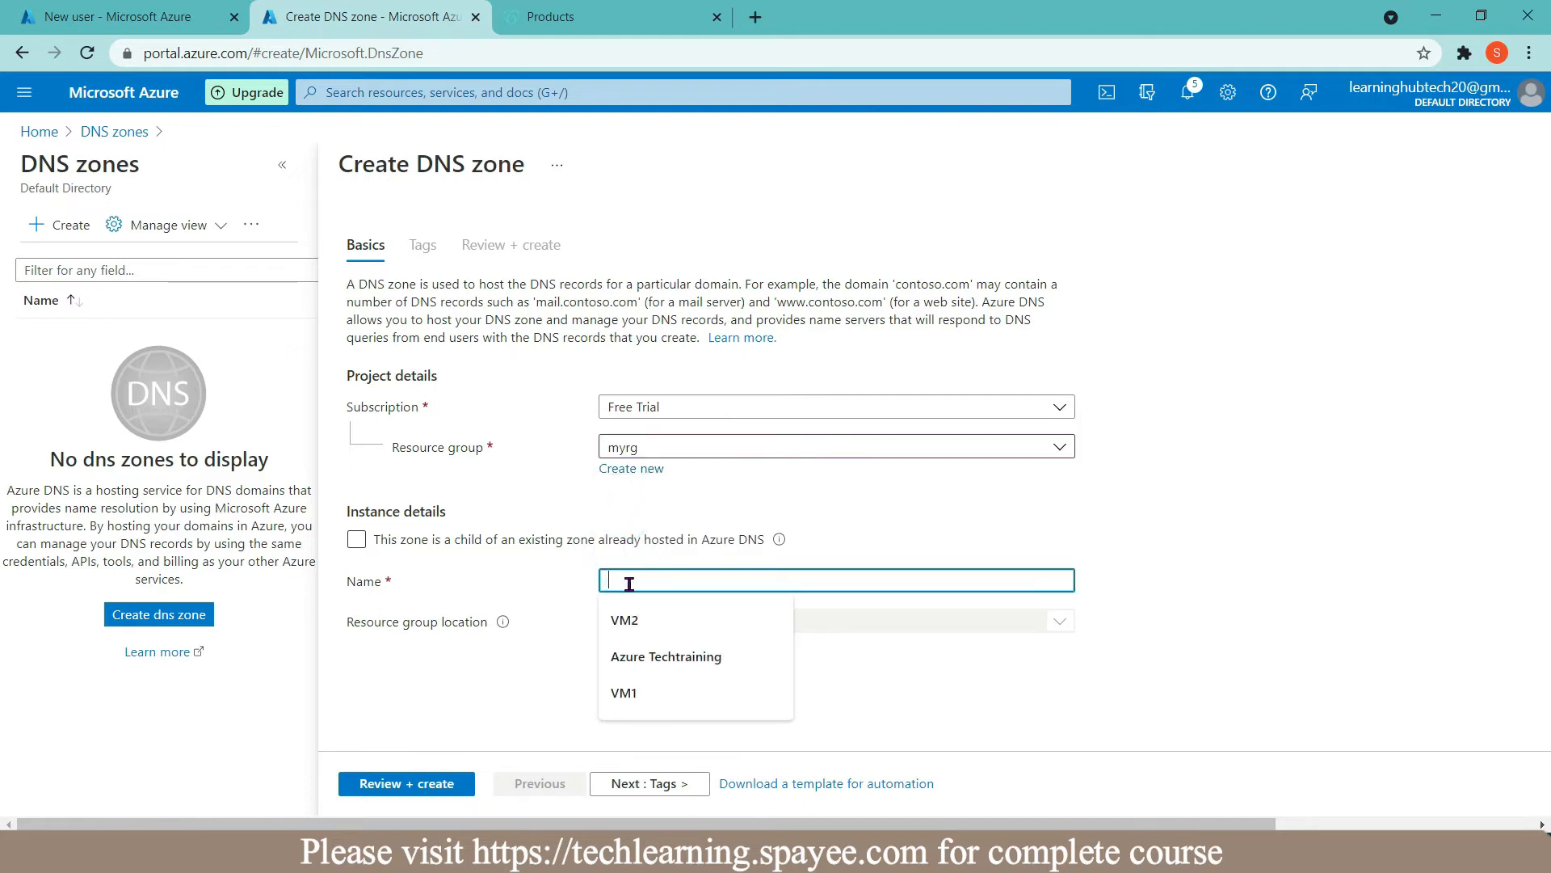
type("learnin")
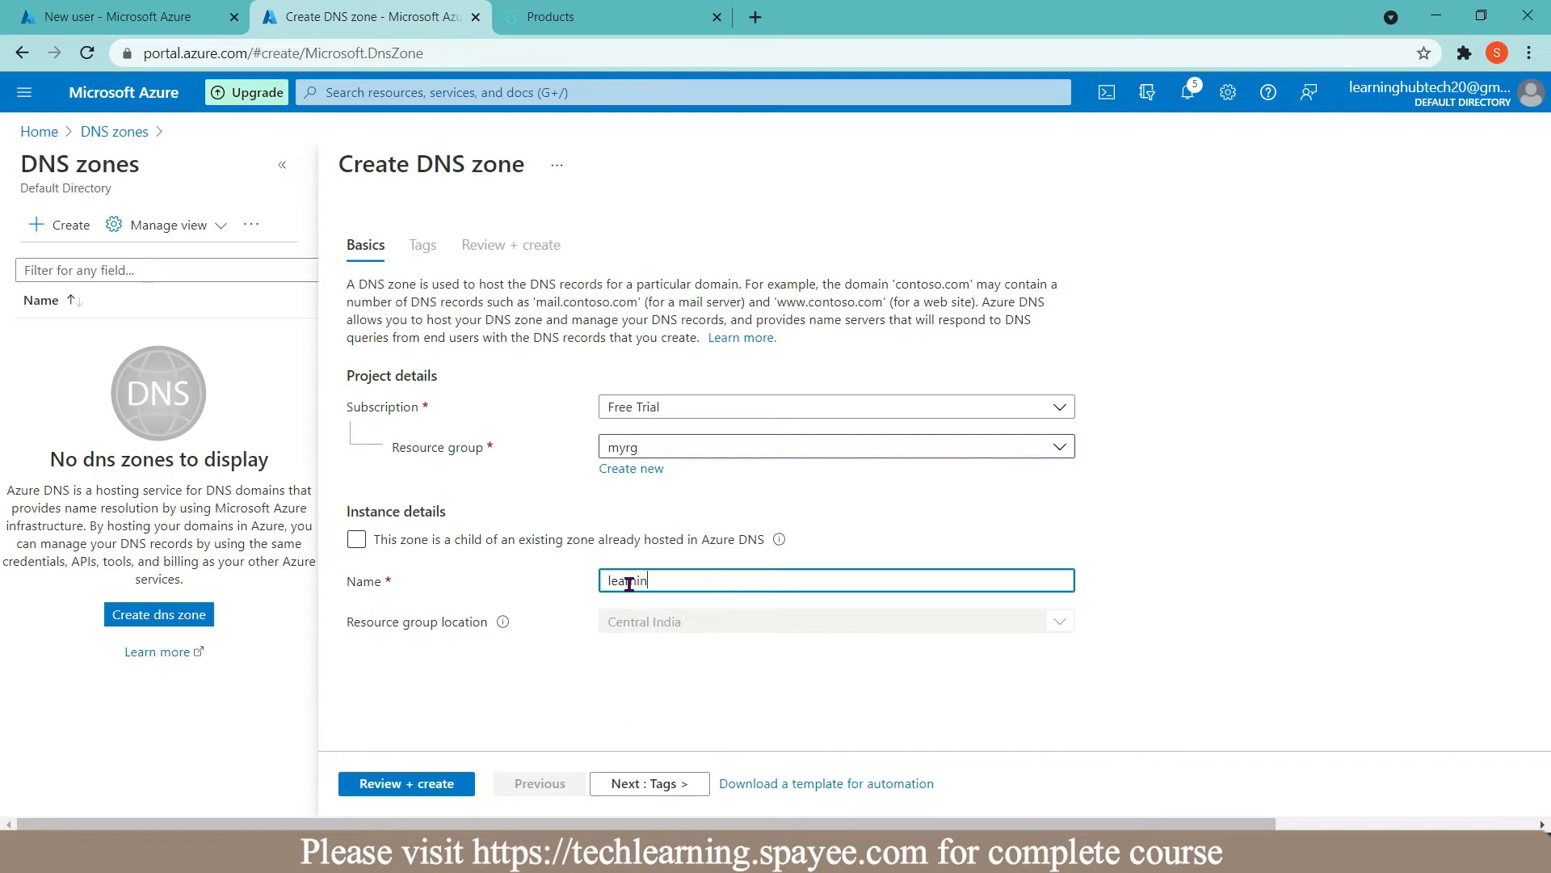
type("ghubtech.in")
left_click(408, 793)
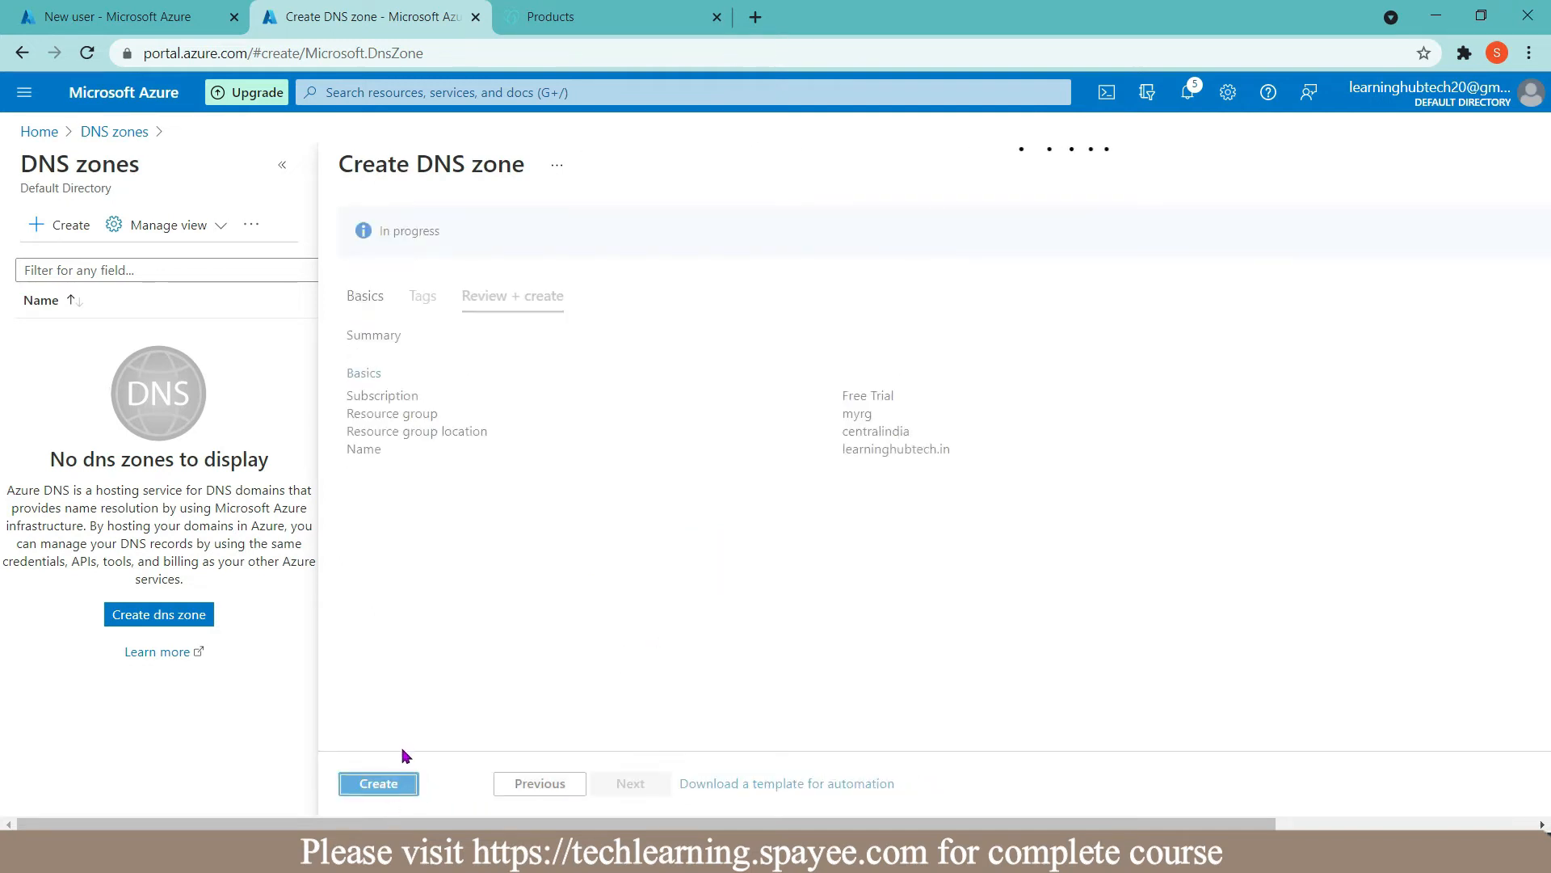
left_click(395, 785)
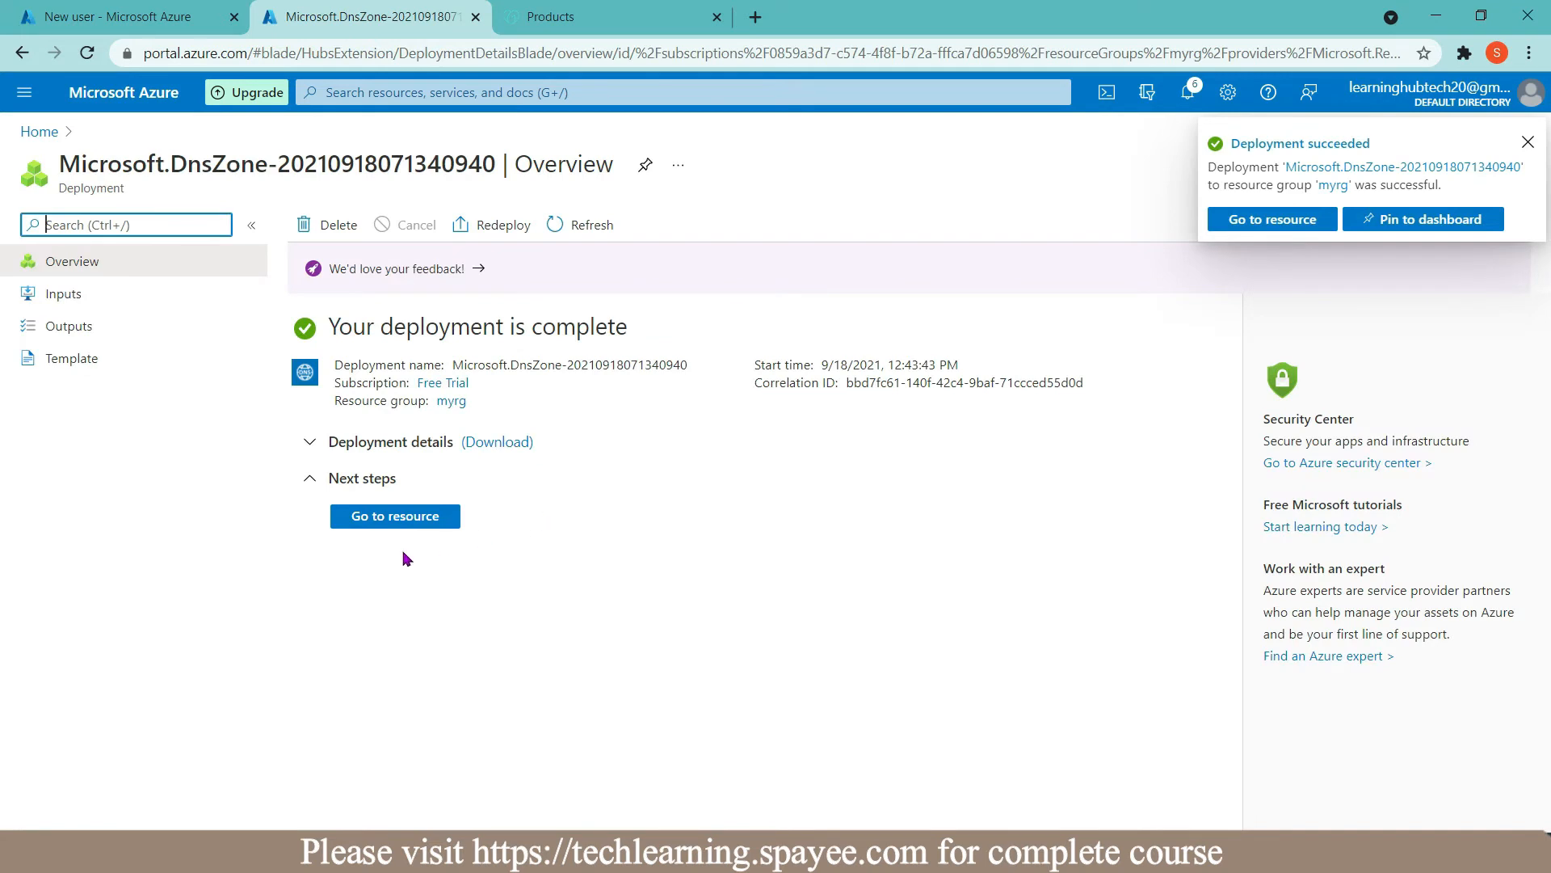
Step: Open the deployed DNS zone resource and copy its name server 1 address
left_click(382, 521)
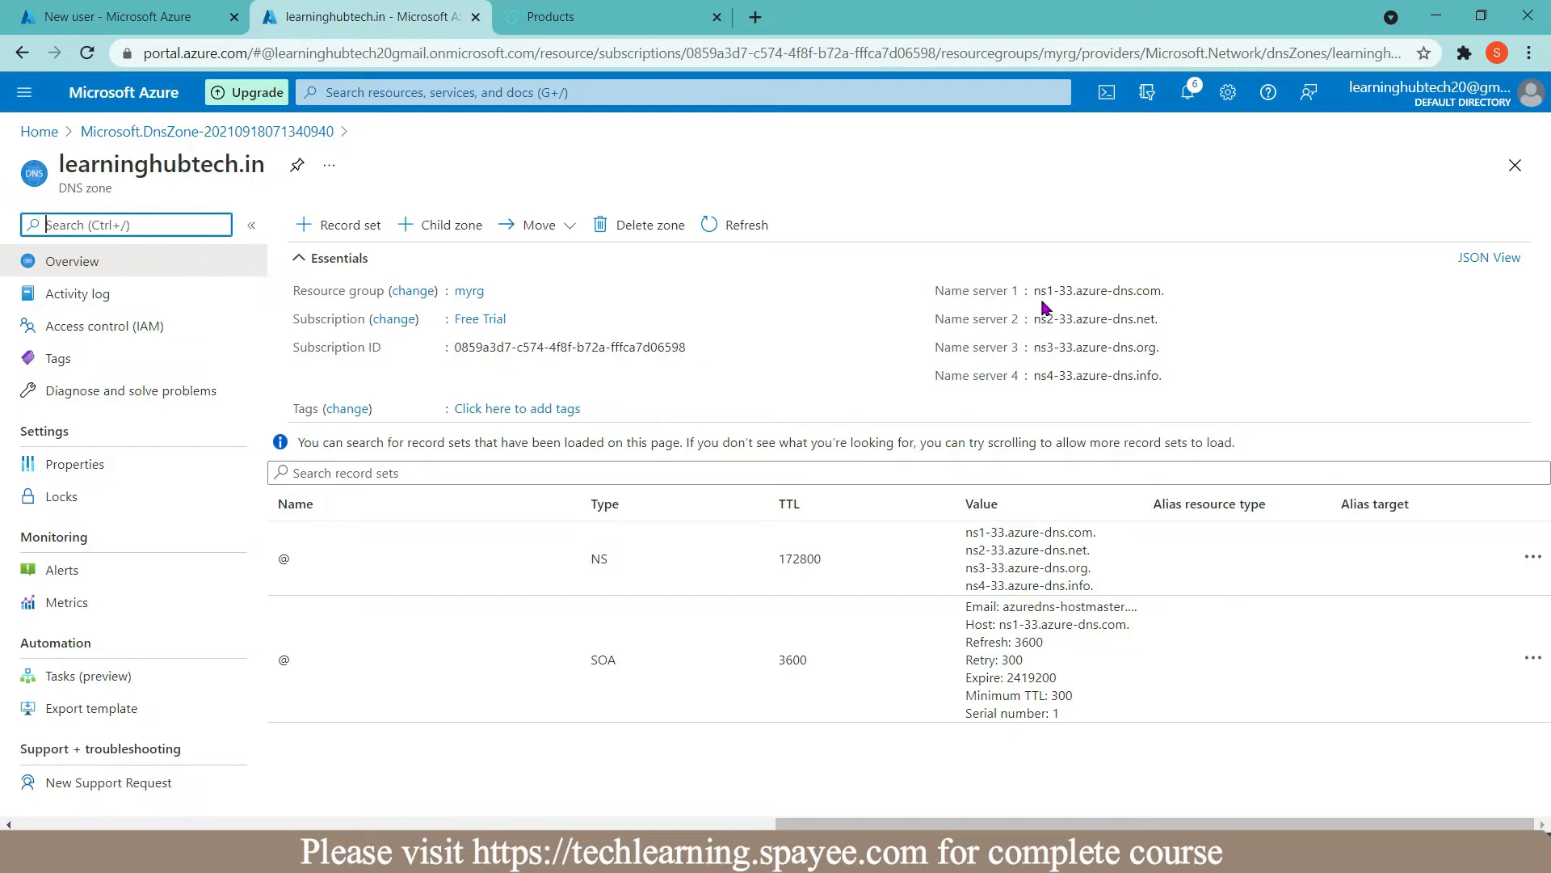
left_click(1177, 293)
Step: Switch to GoDaddy, open the domain settings of learninghubtech.in, and go to DNS zone management
left_click(628, 23)
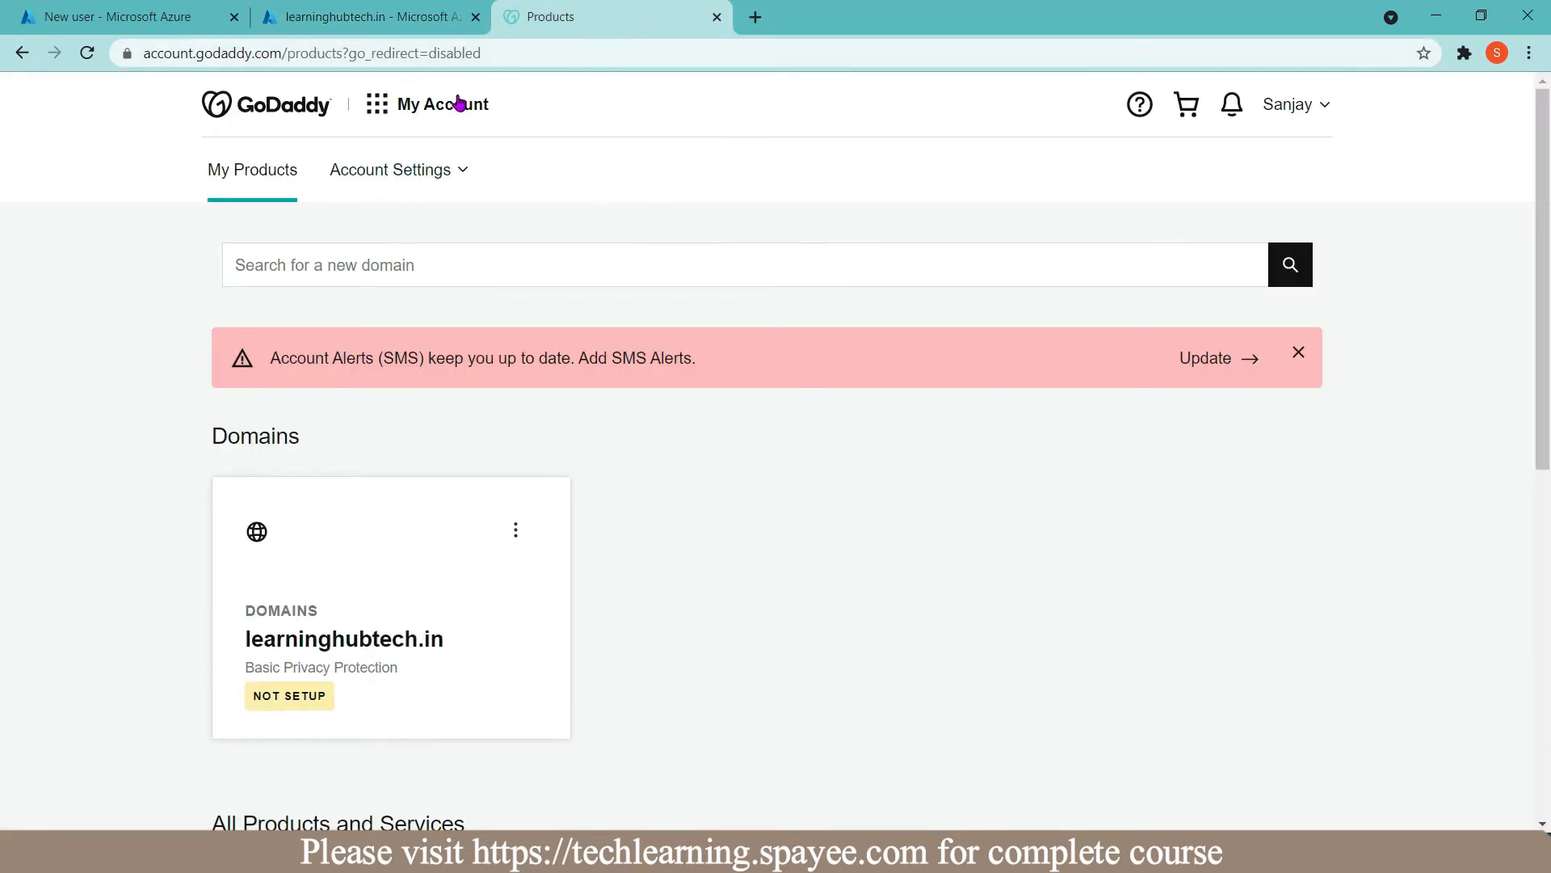
left_click(306, 661)
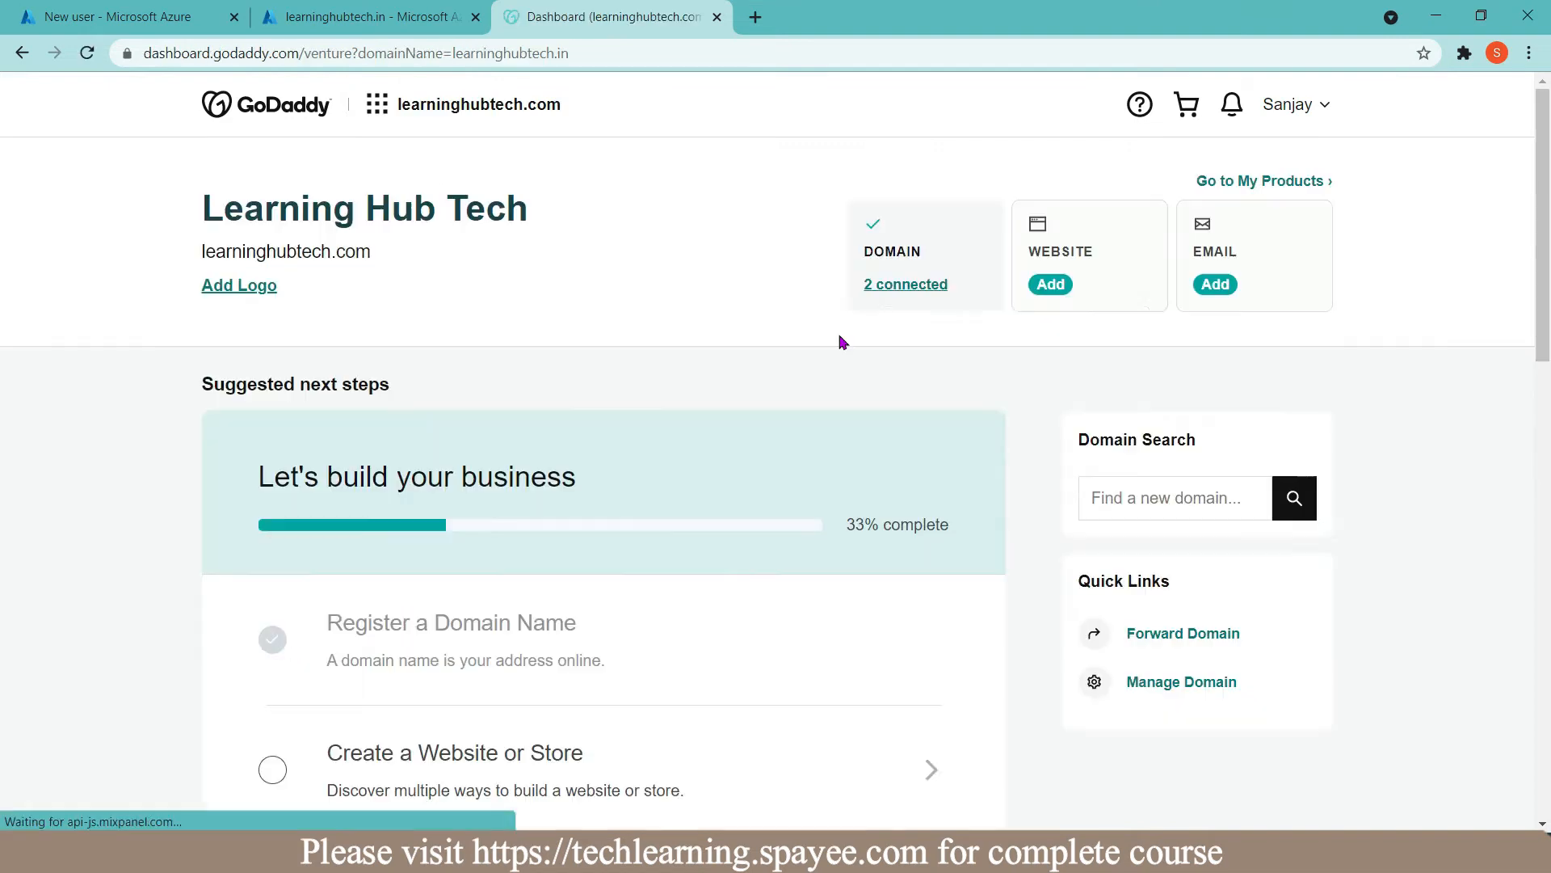
left_click(893, 285)
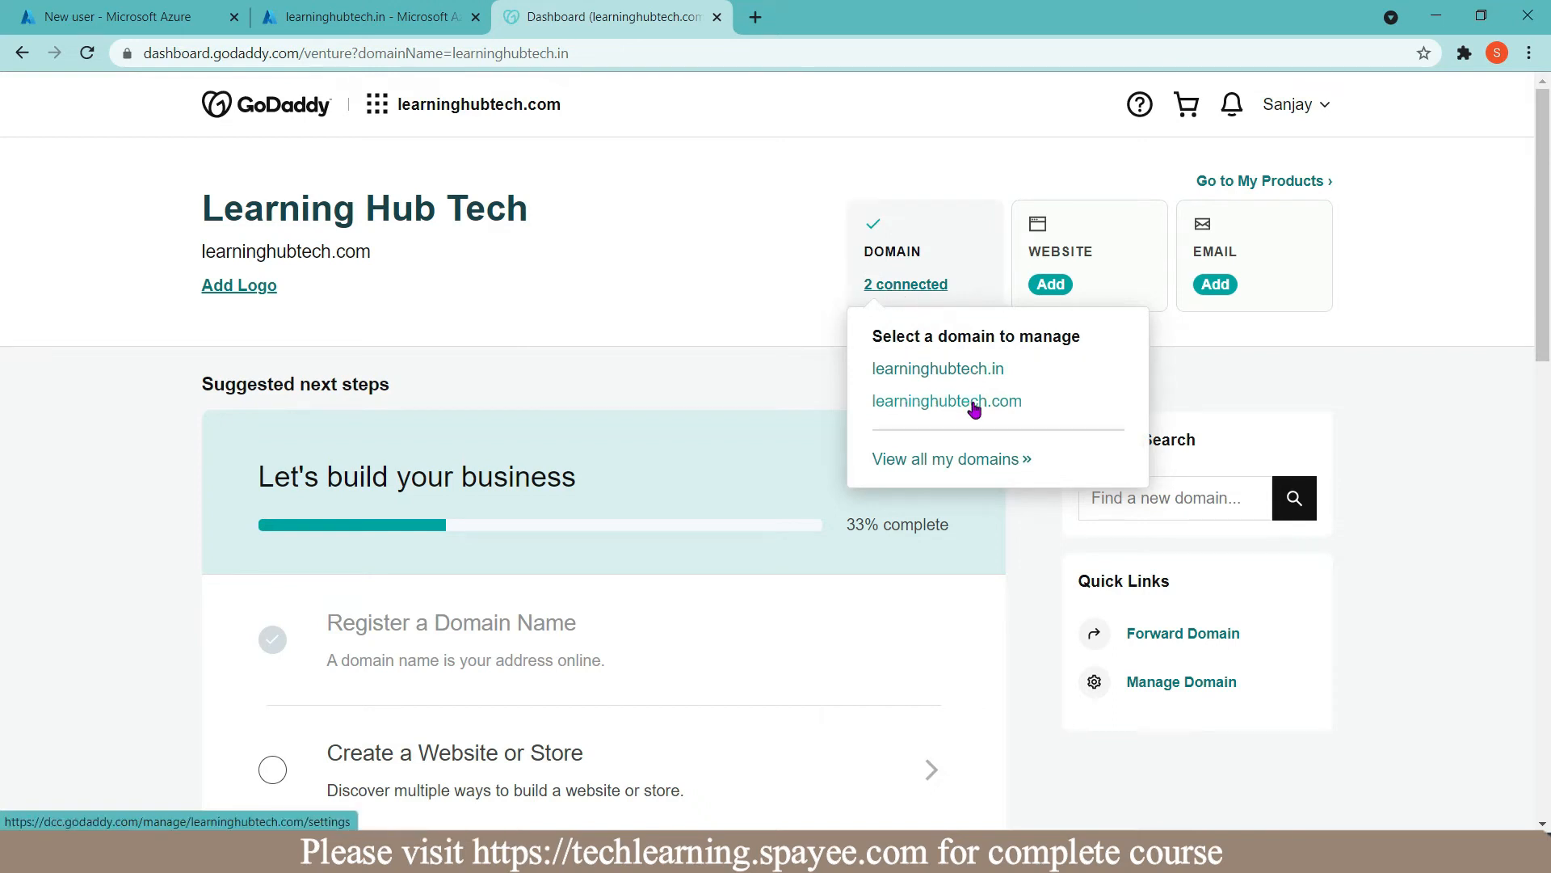
left_click(935, 370)
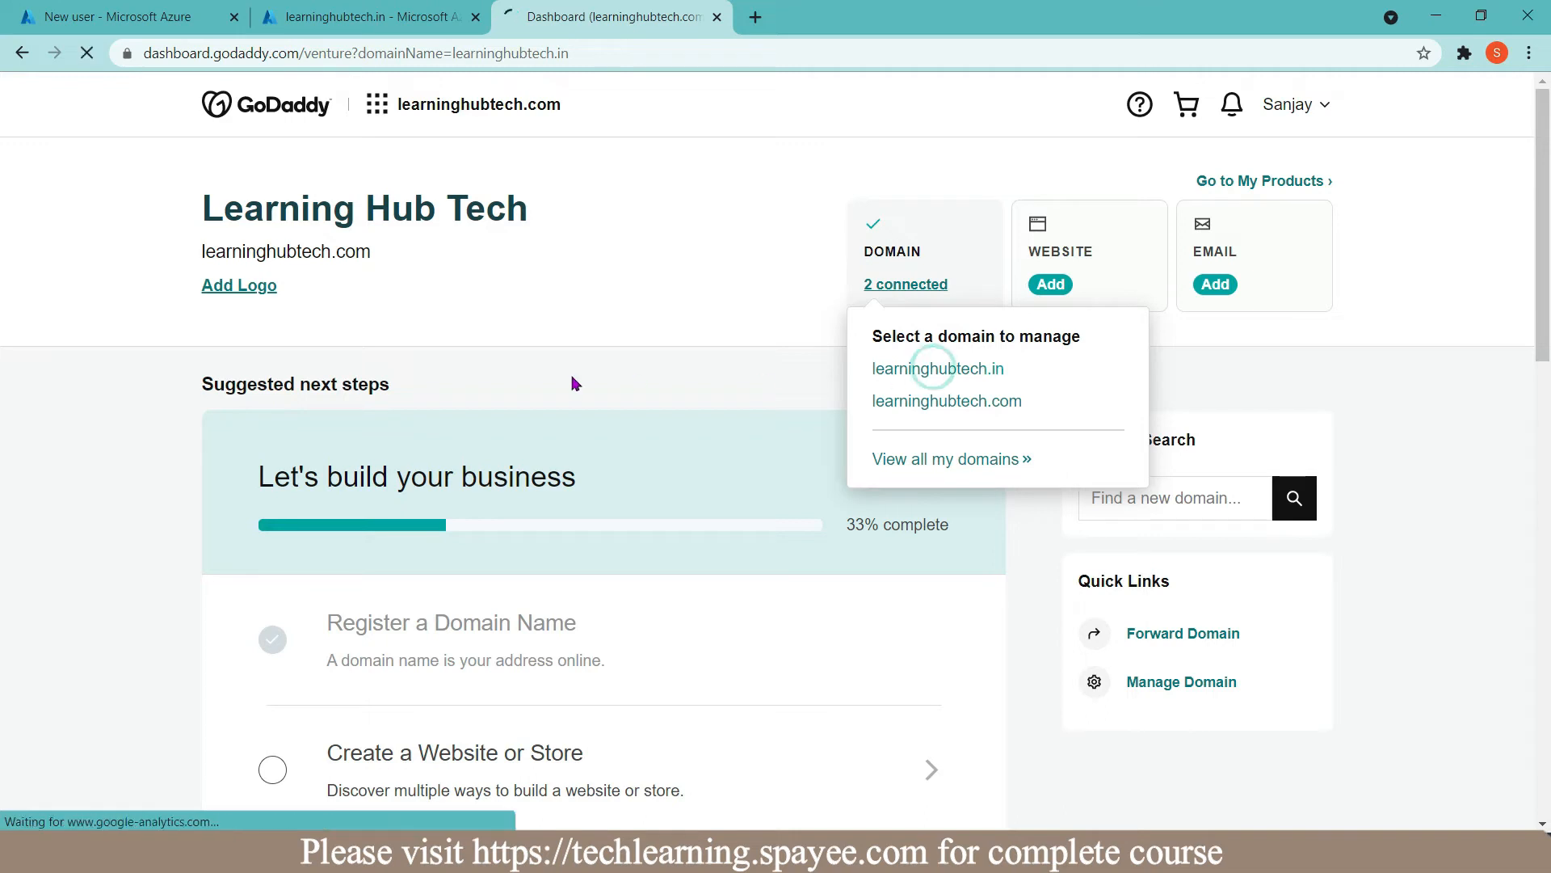
left_click(483, 173)
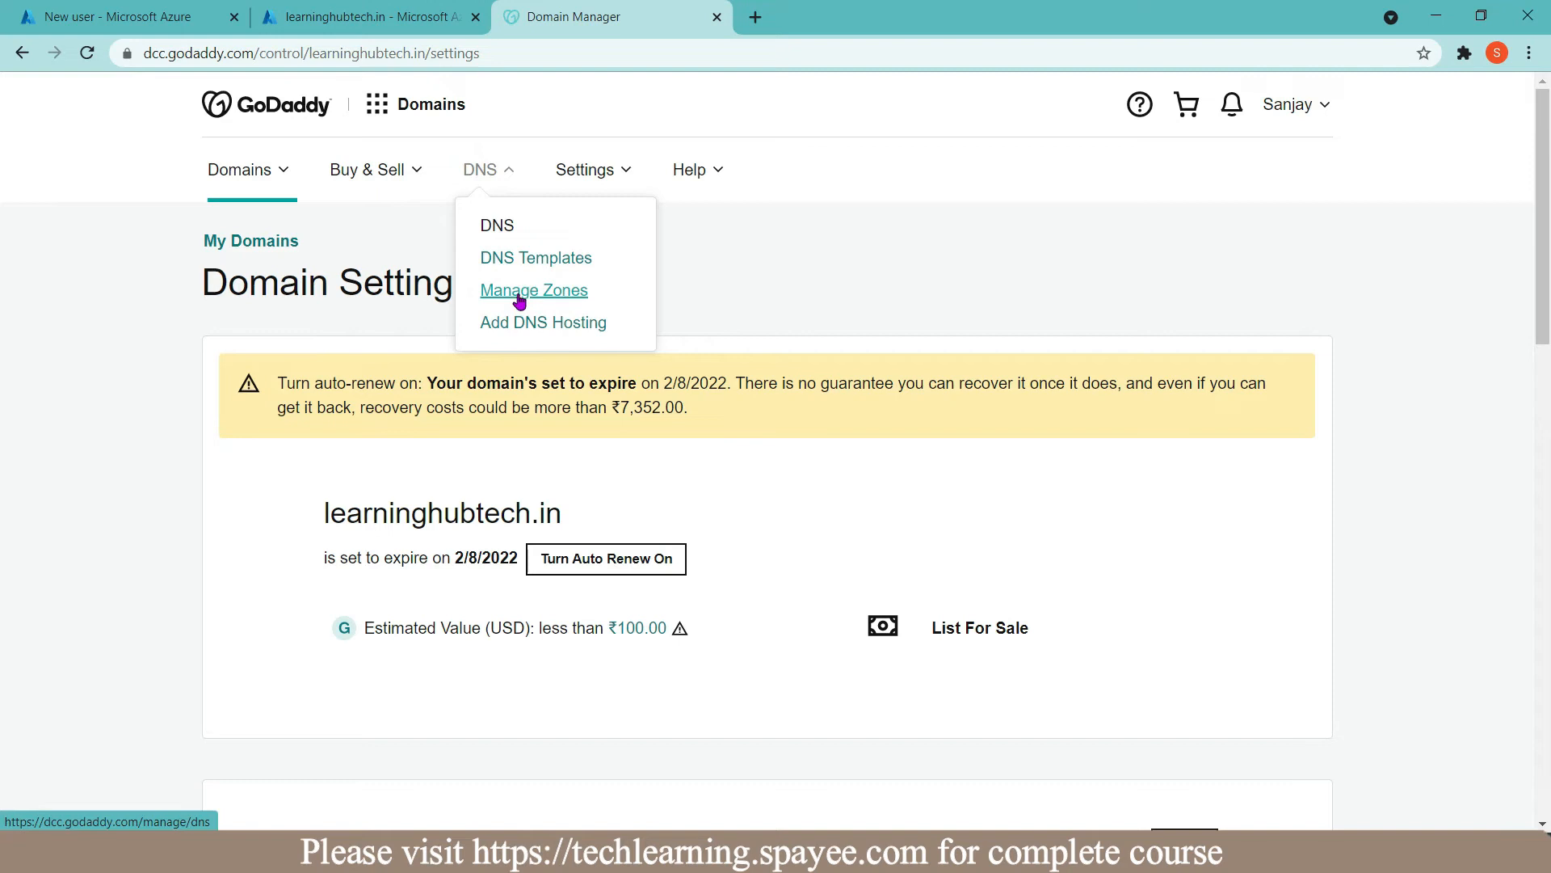
left_click(519, 298)
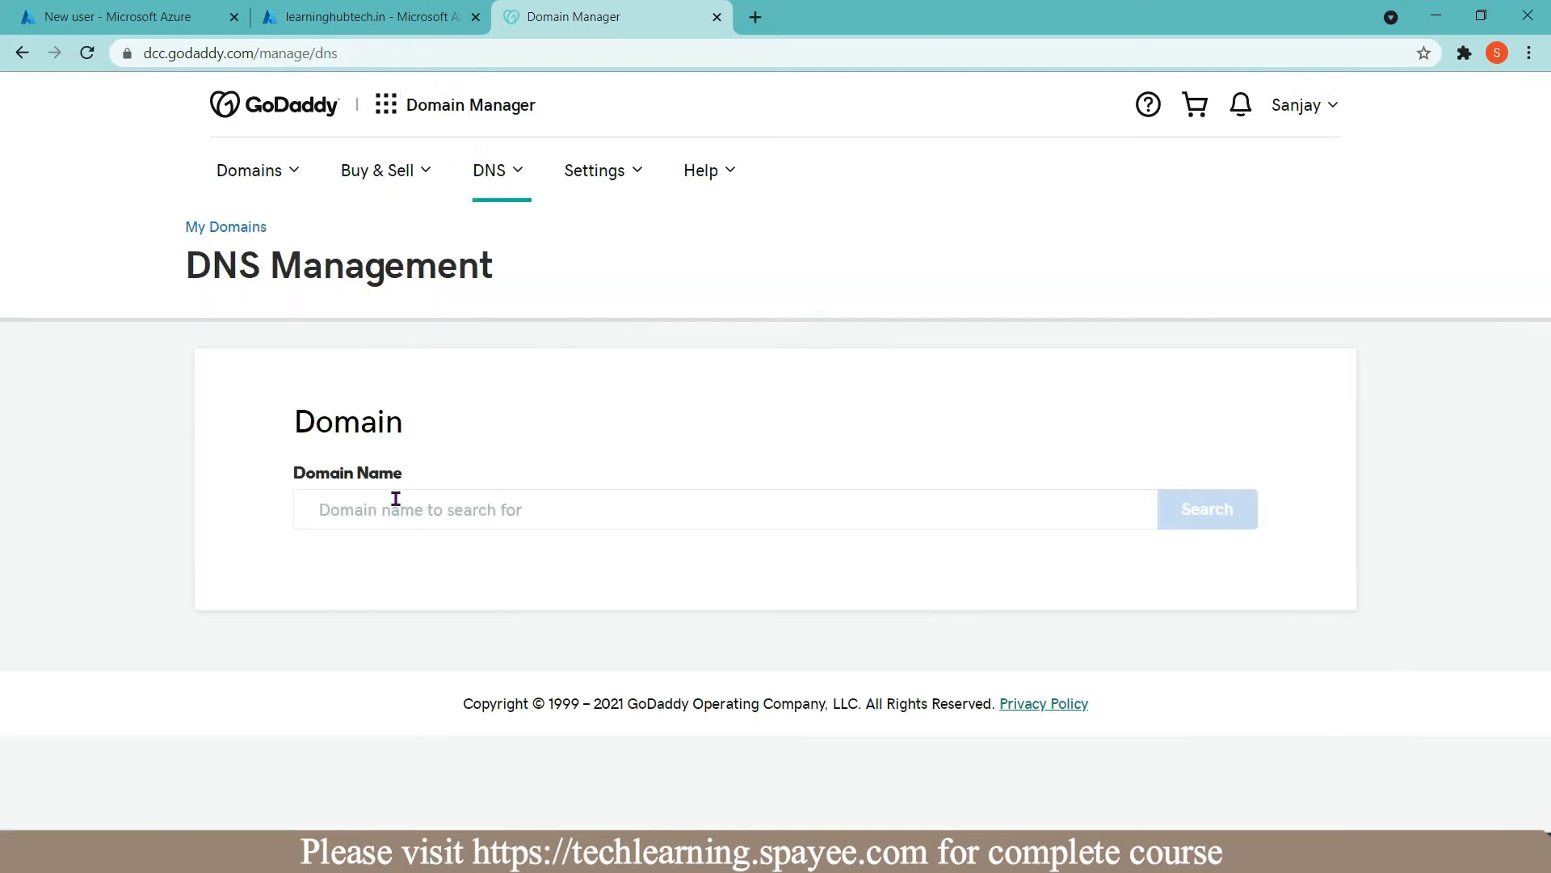
Step: Look up learninghubtech.in in DNS Management and open its custom nameservers for editing
left_click(383, 509)
type("learninghubtech.in")
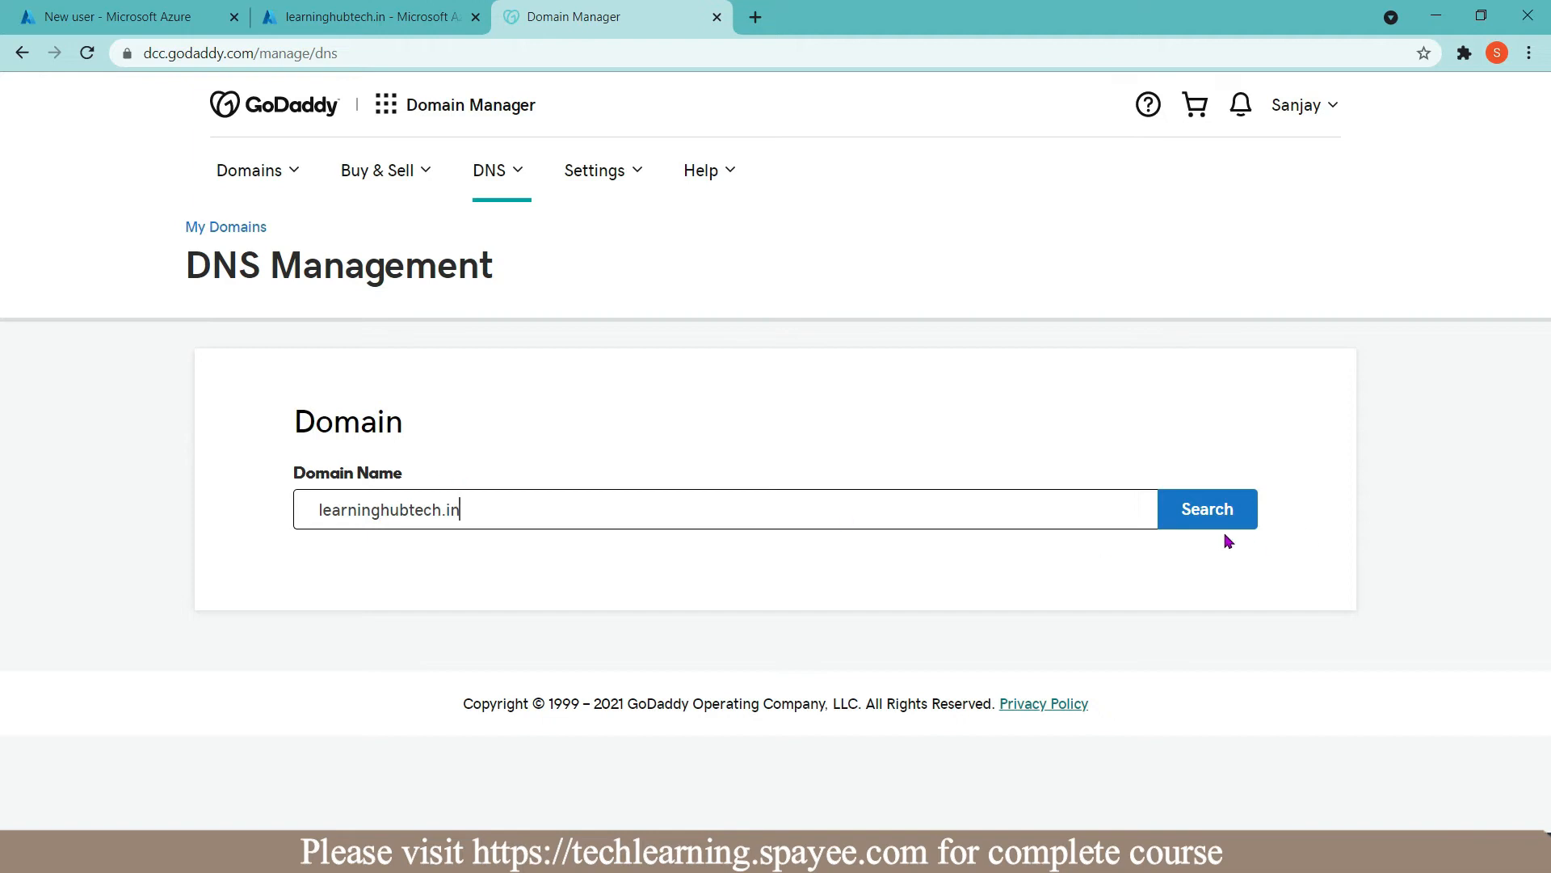
left_click(1215, 509)
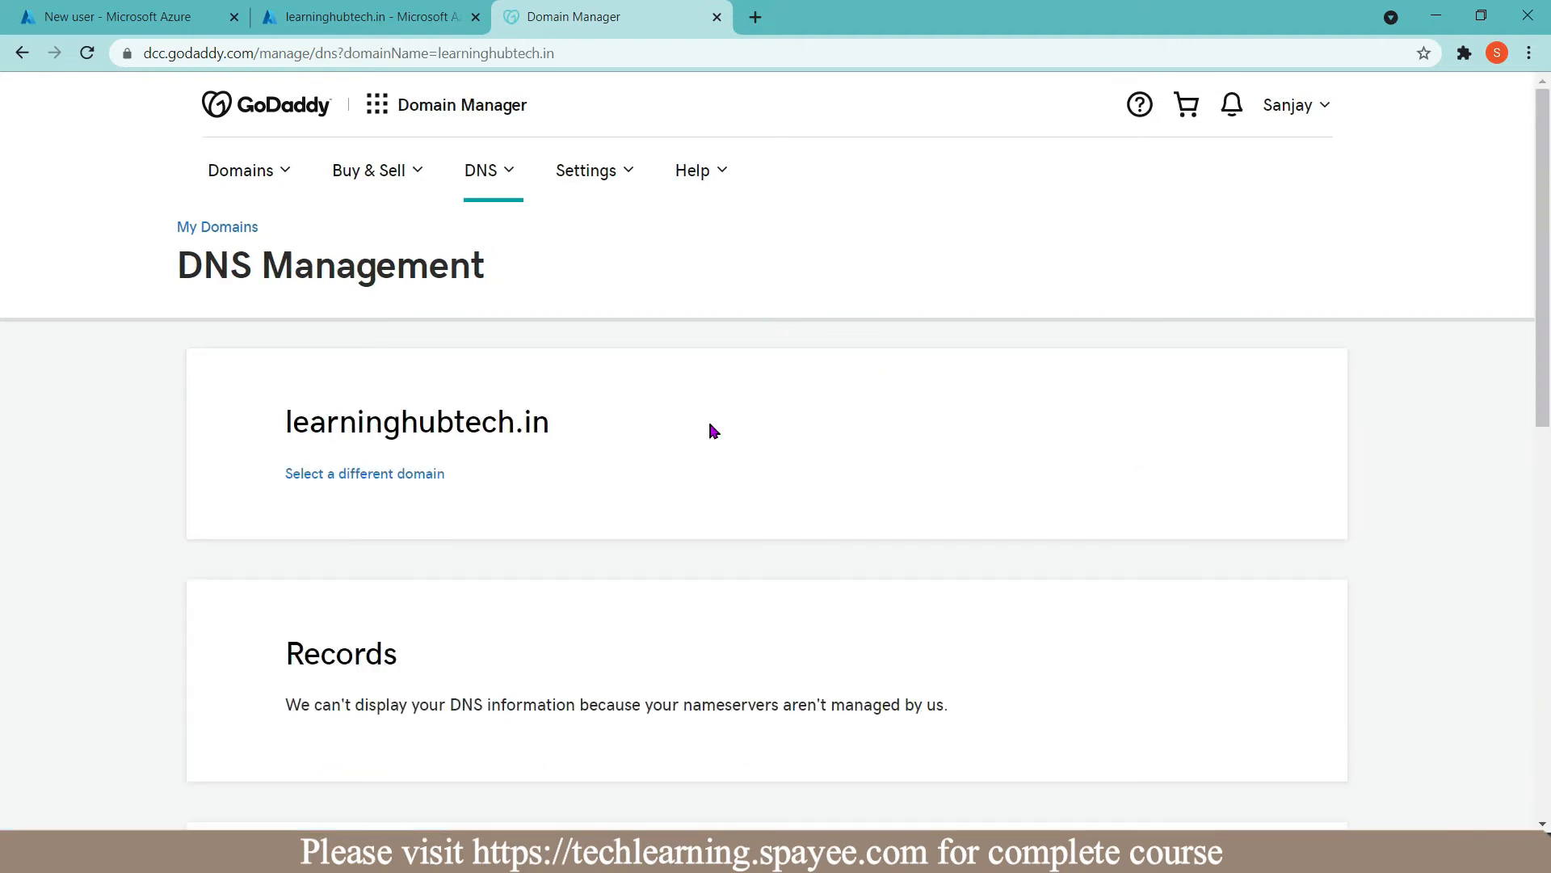
scroll(711, 429, "down", 5)
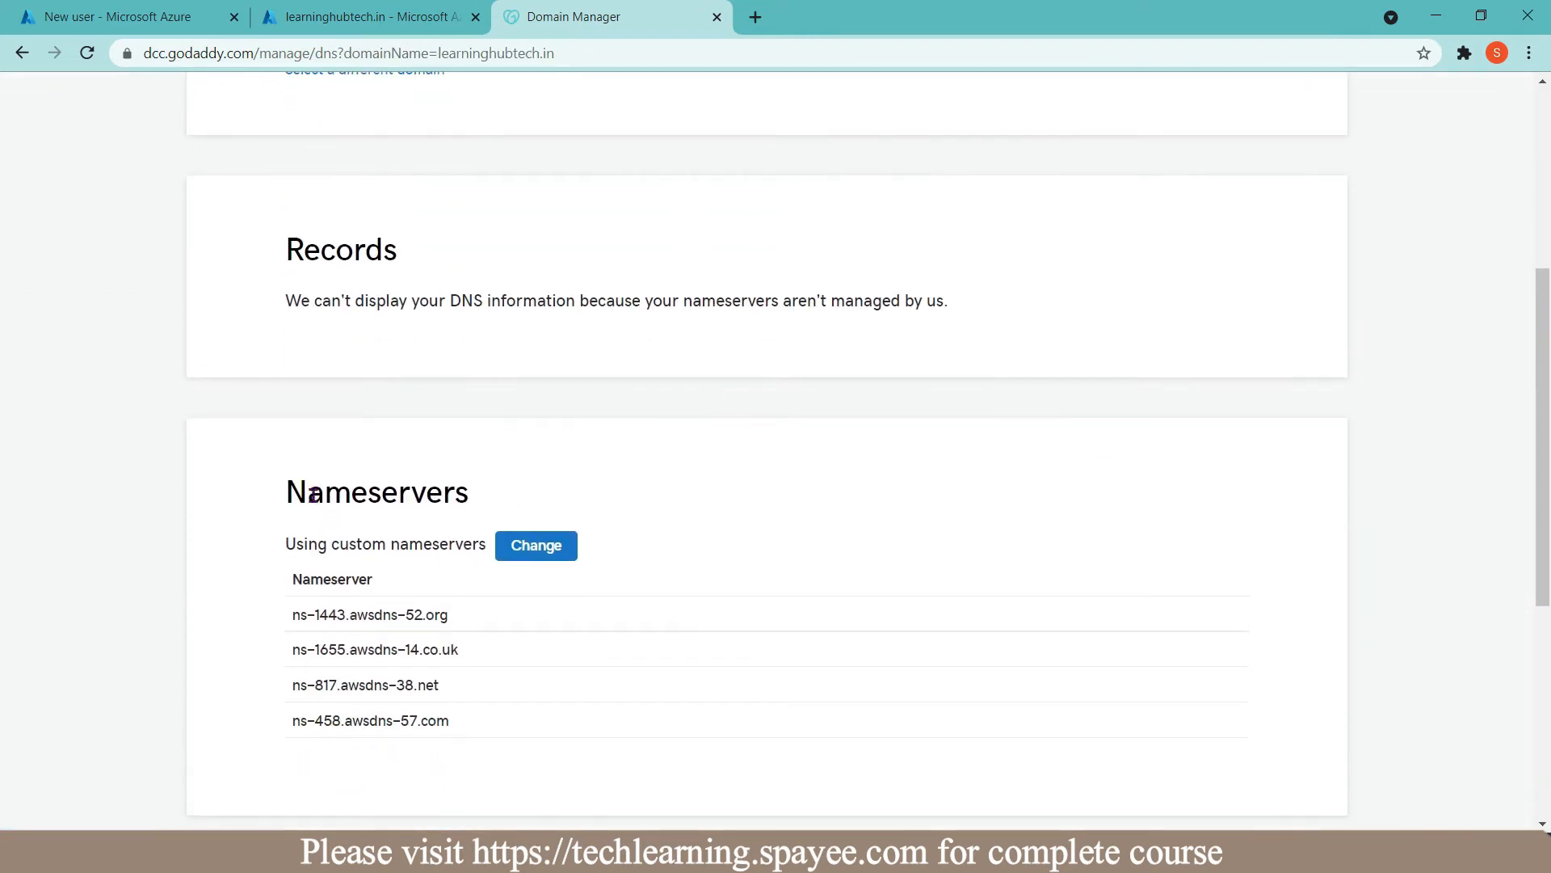
left_click(529, 547)
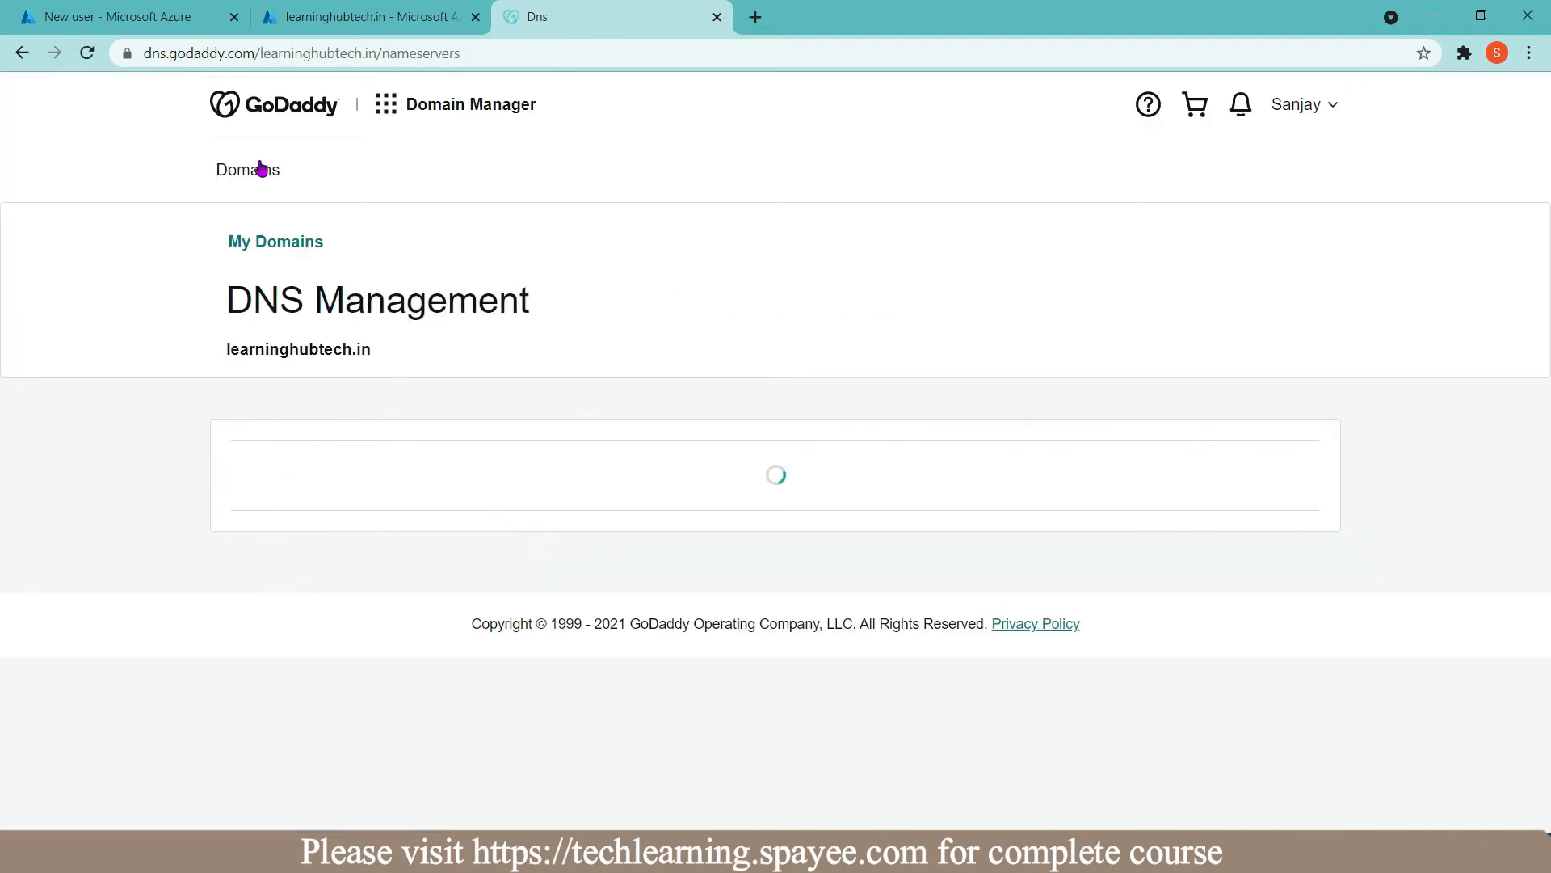
Step: Copy name server 1 from the Azure DNS zone and set GoDaddy's first nameserver to ns1-33.azure-dns.com
left_click(323, 11)
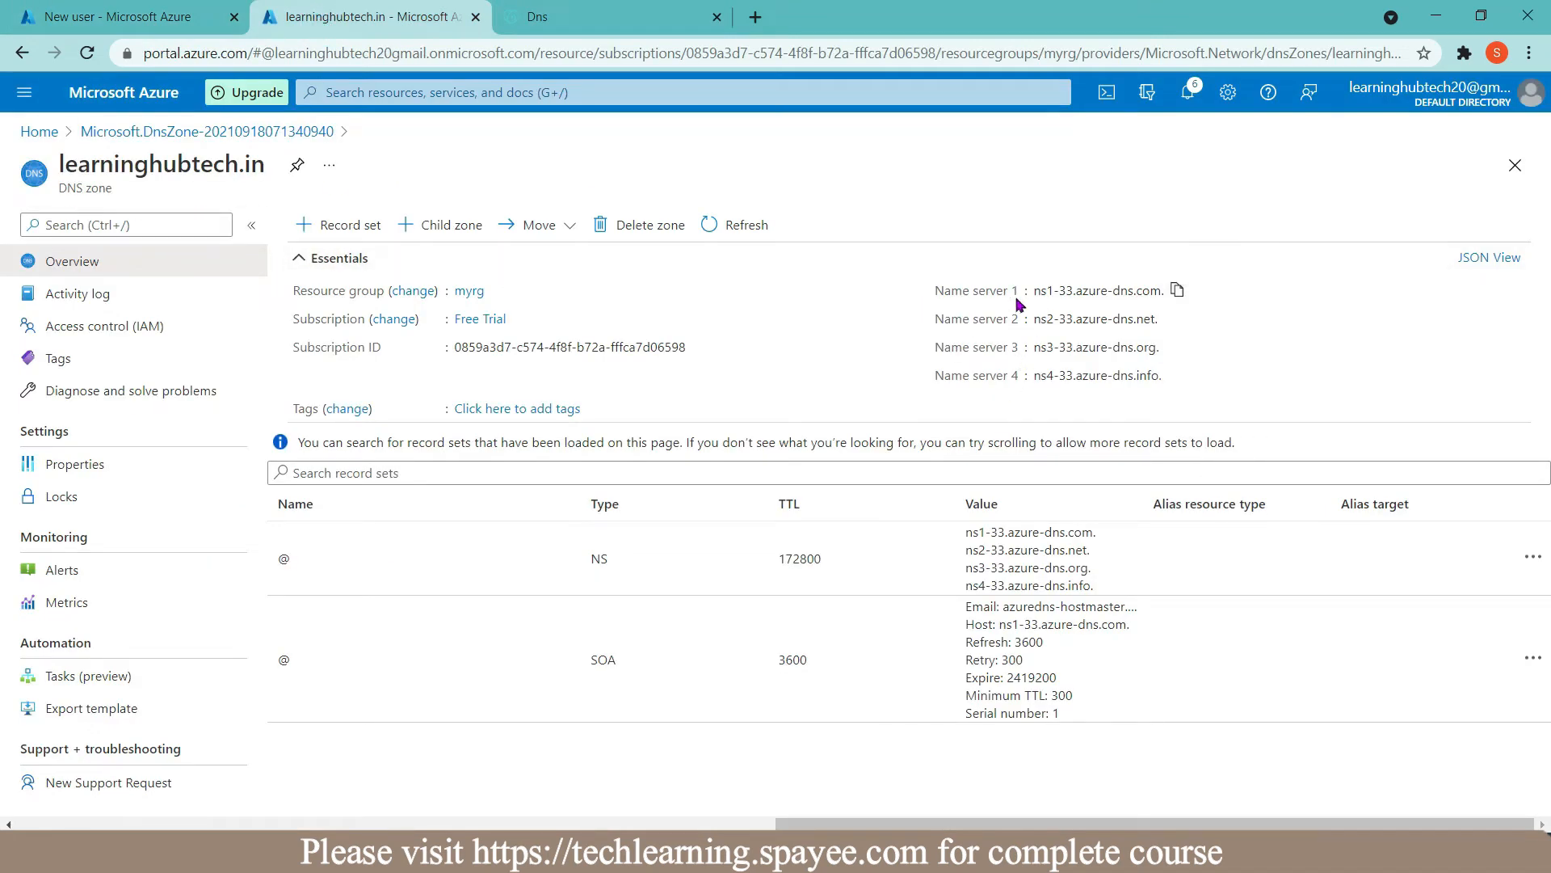
left_click(1177, 293)
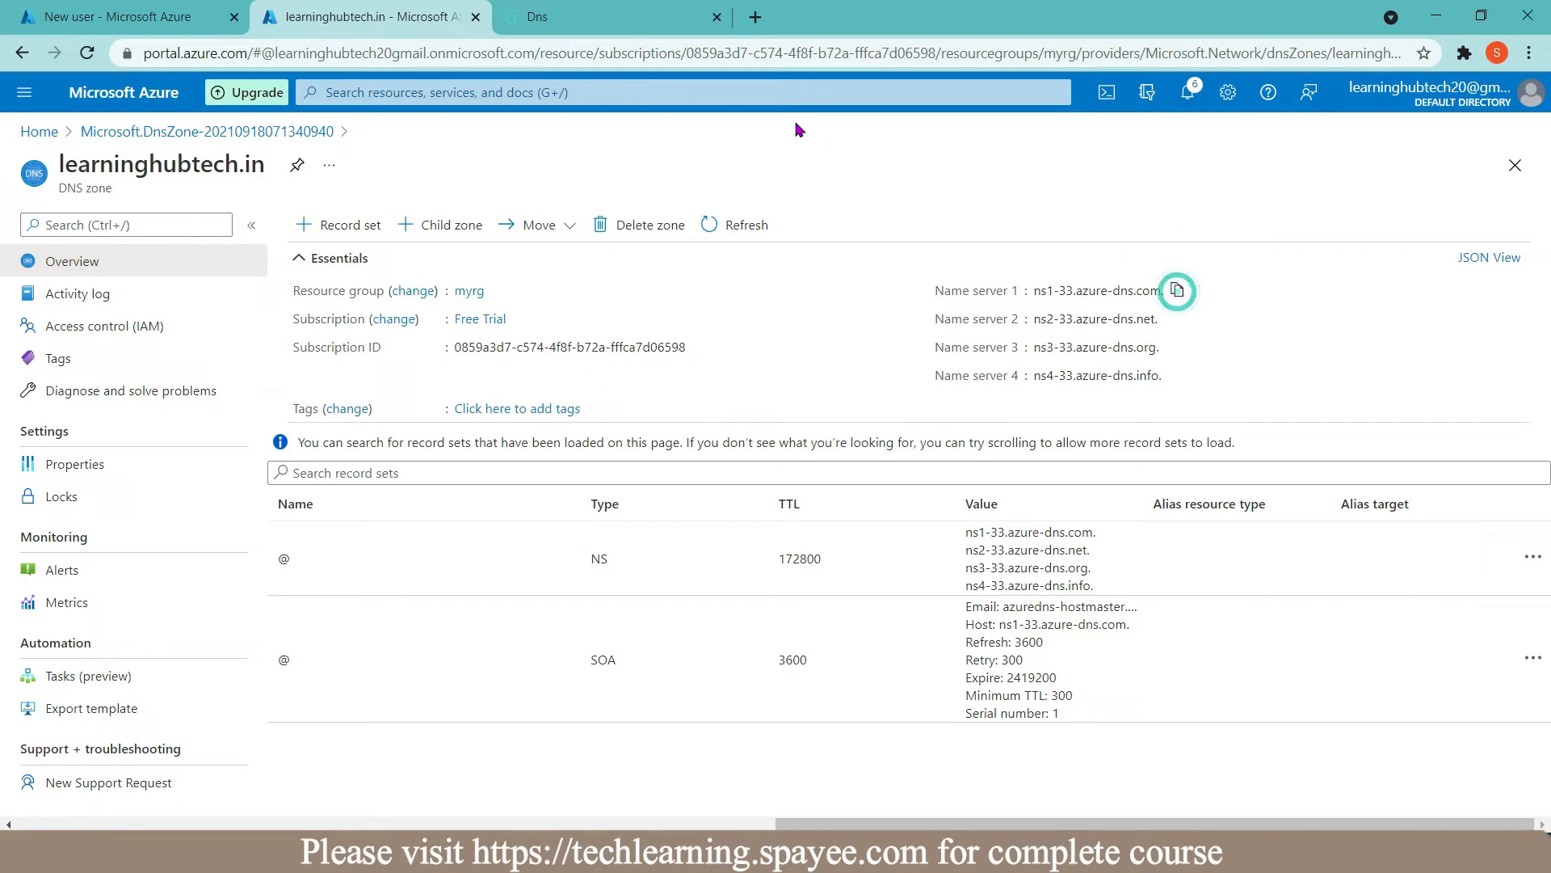
left_click(614, 18)
triple_click(467, 550)
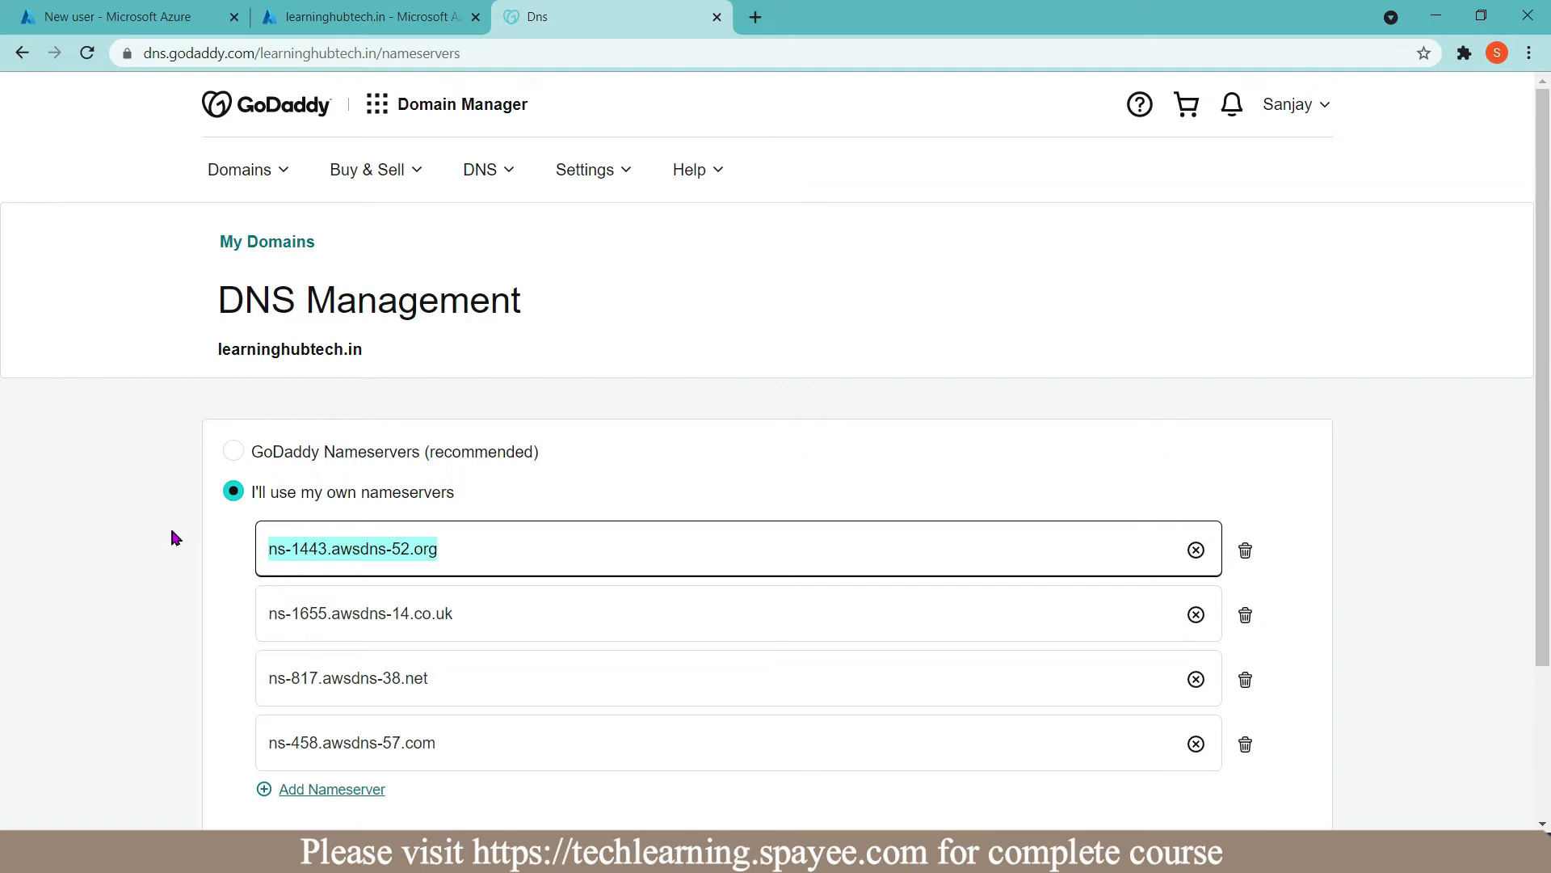
key("ctrl+v")
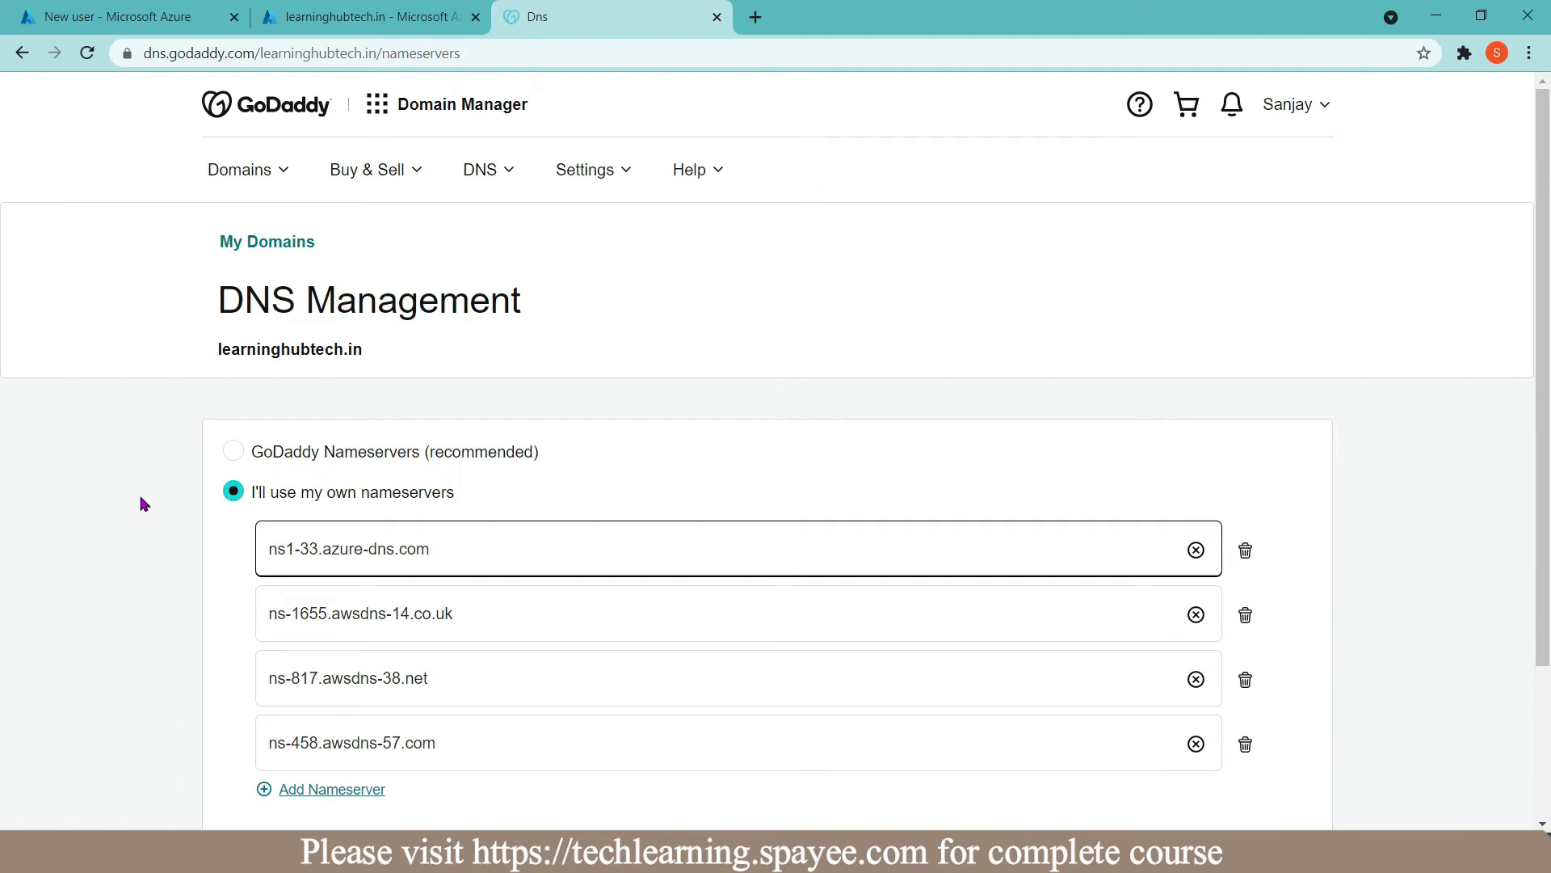
Step: Copy name server 2 from the Azure DNS zone and set GoDaddy's second nameserver to ns2-33.azure-dns.net
left_click(293, 26)
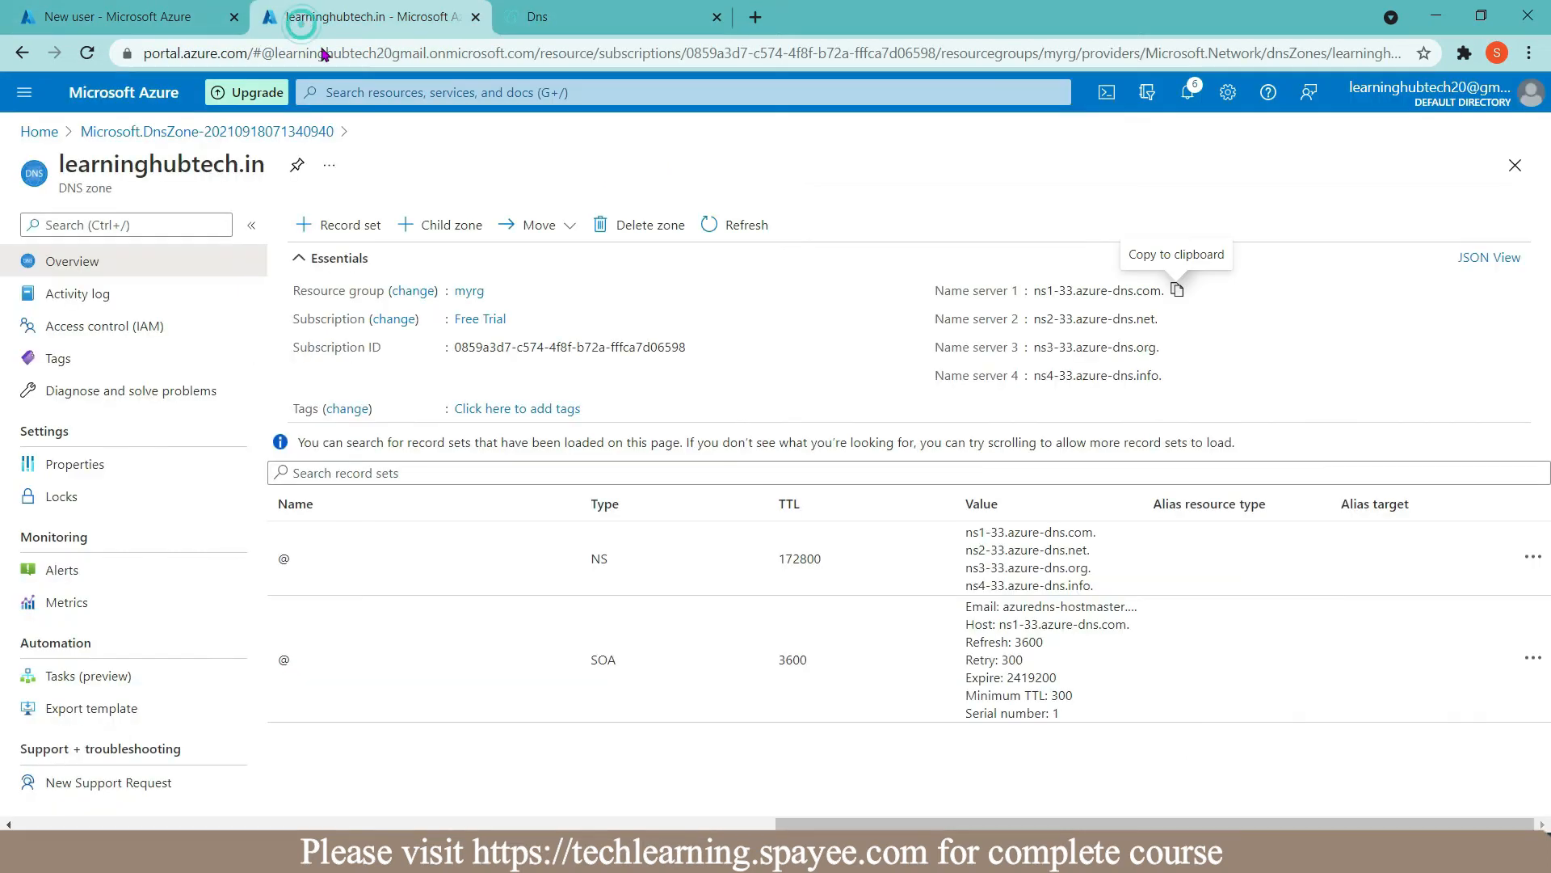
left_click(1171, 318)
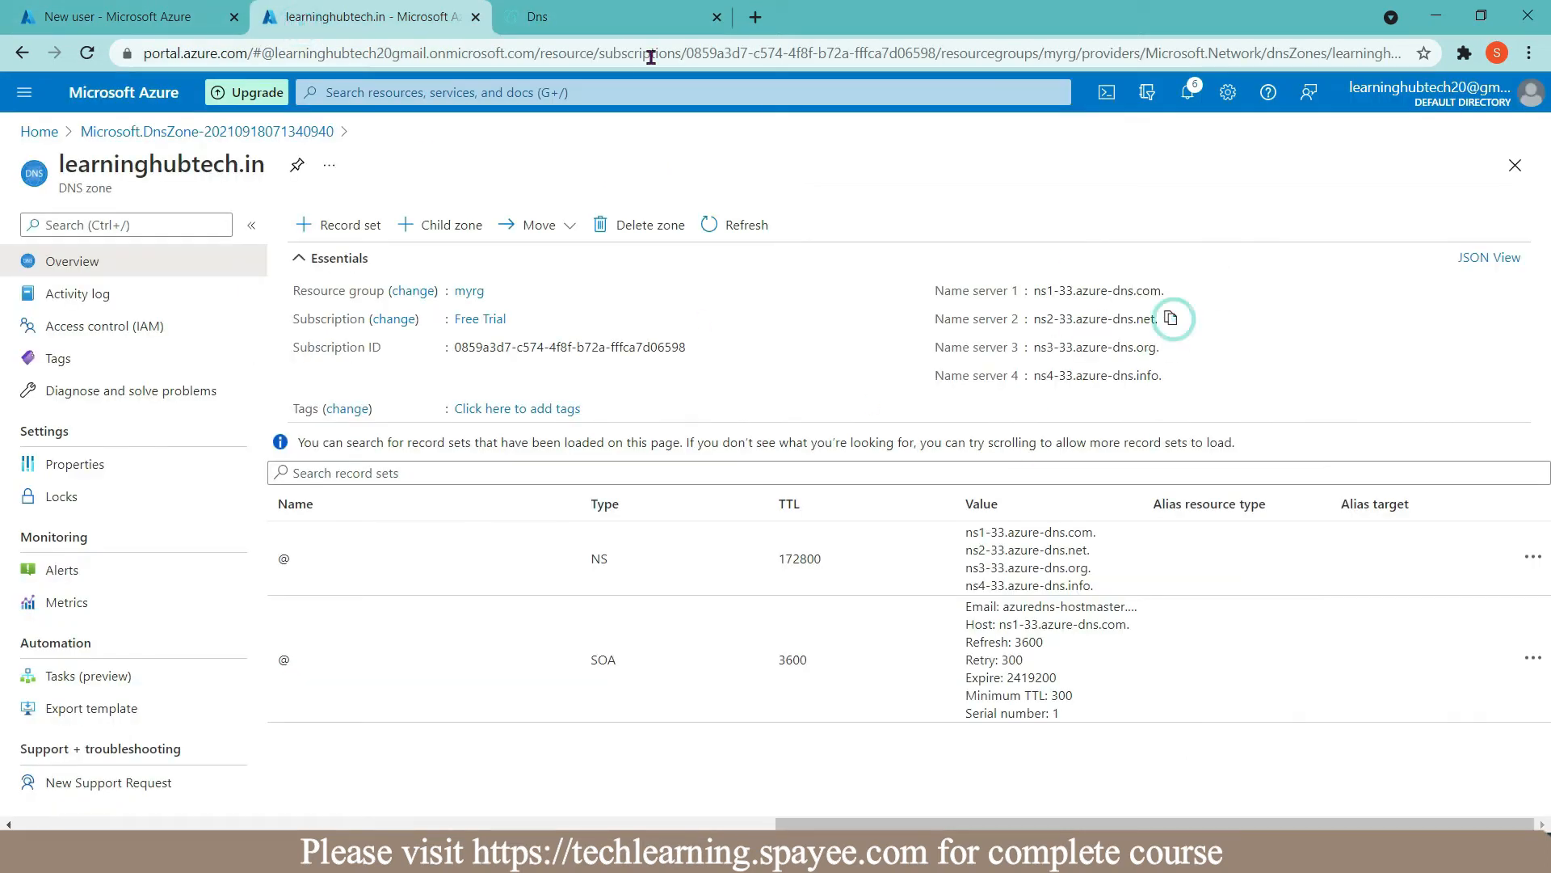
left_click(566, 17)
triple_click(493, 614)
key("ctrl+v")
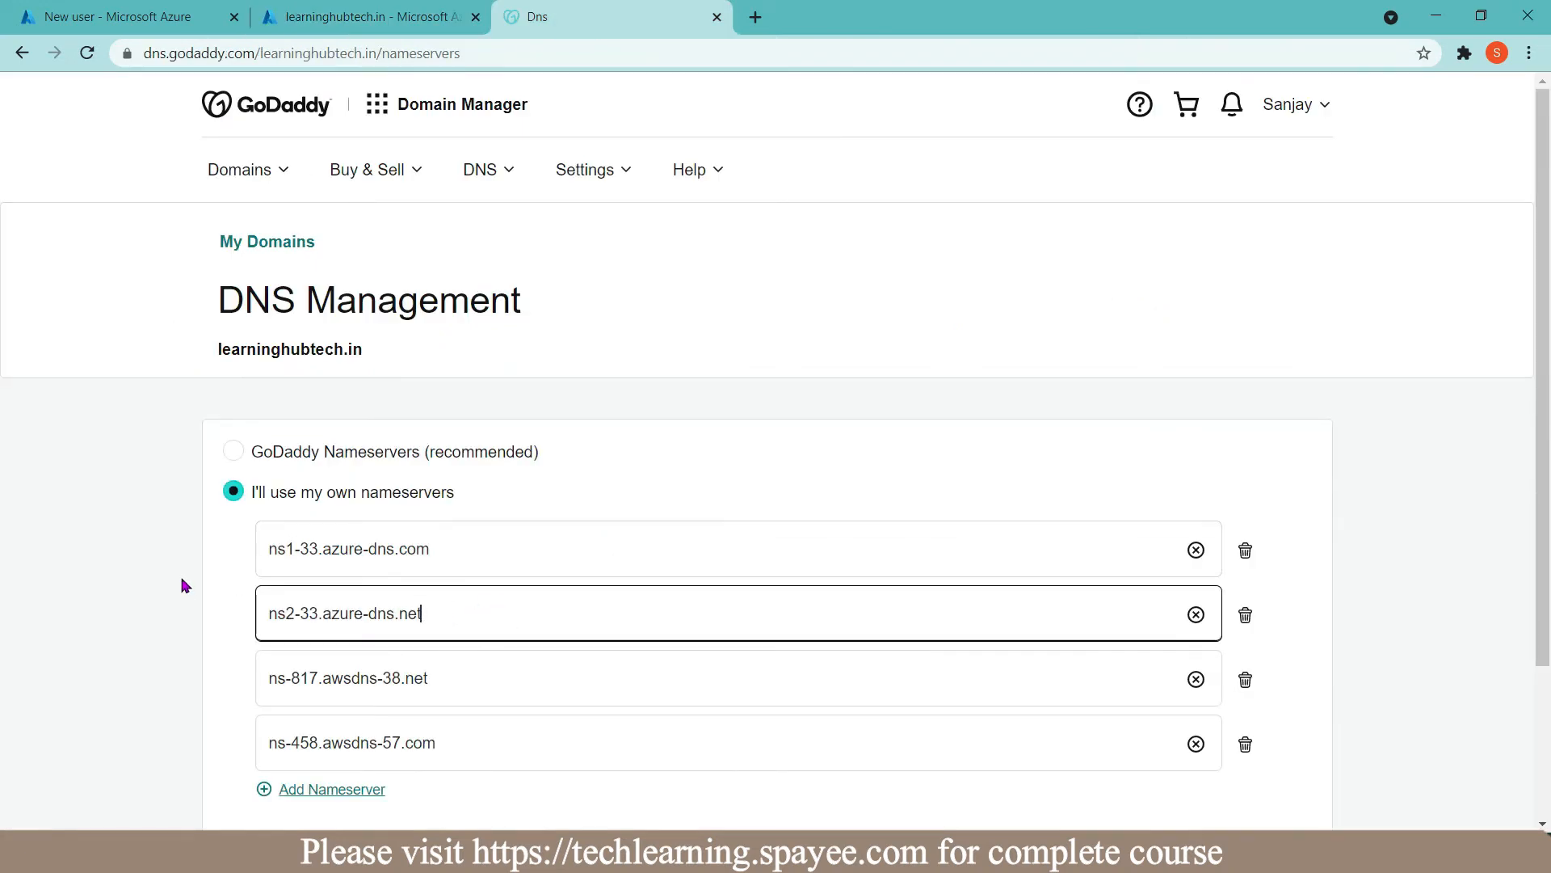
Step: Delete the two remaining AWS nameservers, ns-817.awsdns-38.net and ns-458.awsdns-57.com, from the GoDaddy nameserver list
left_click(305, 21)
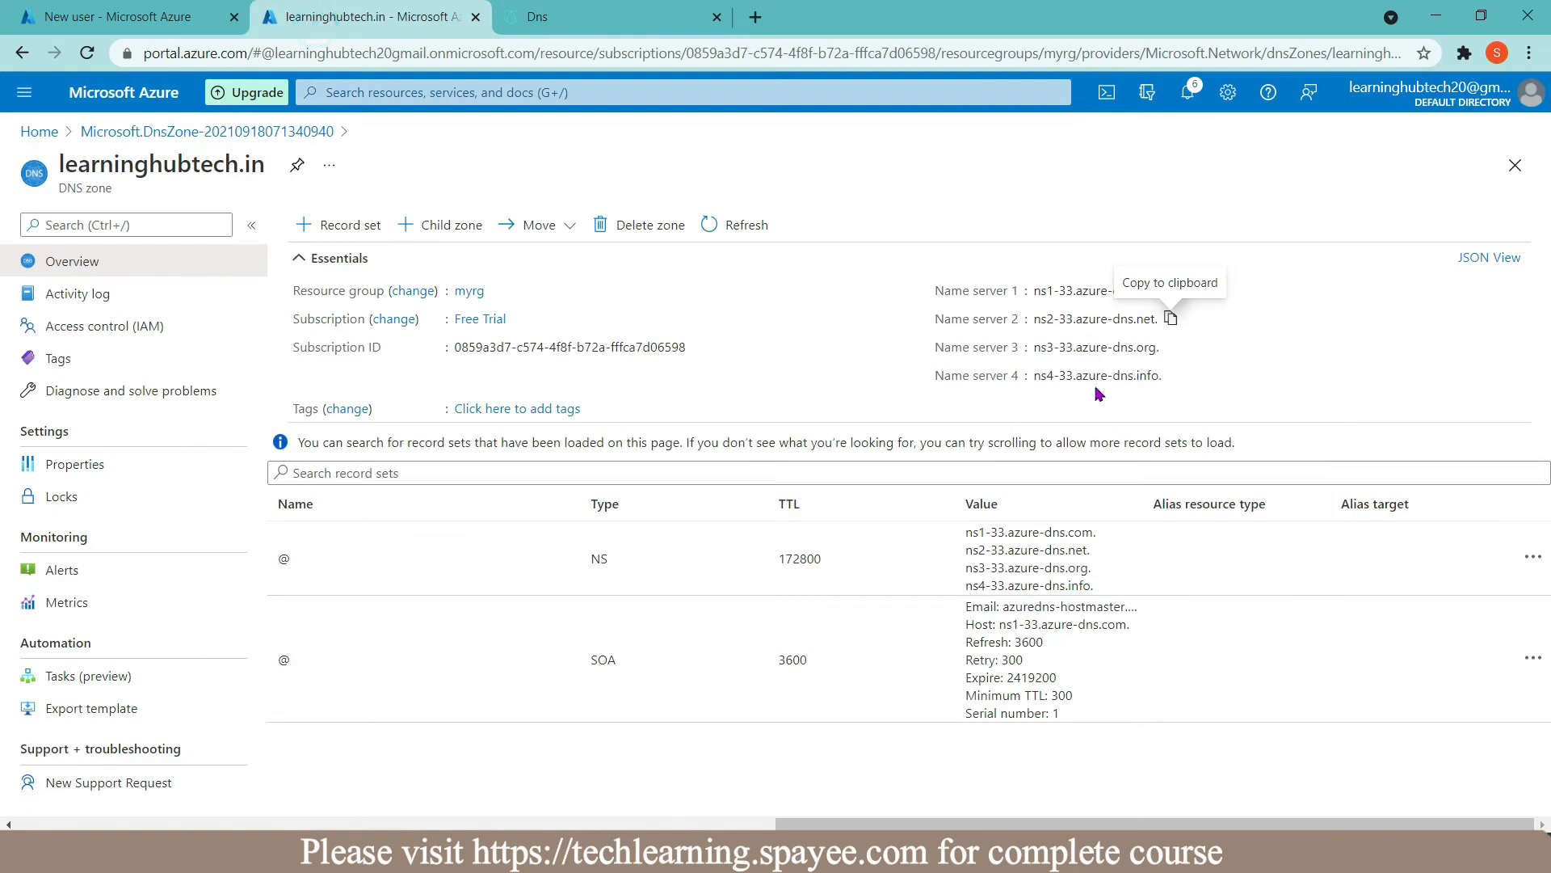
left_click(621, 19)
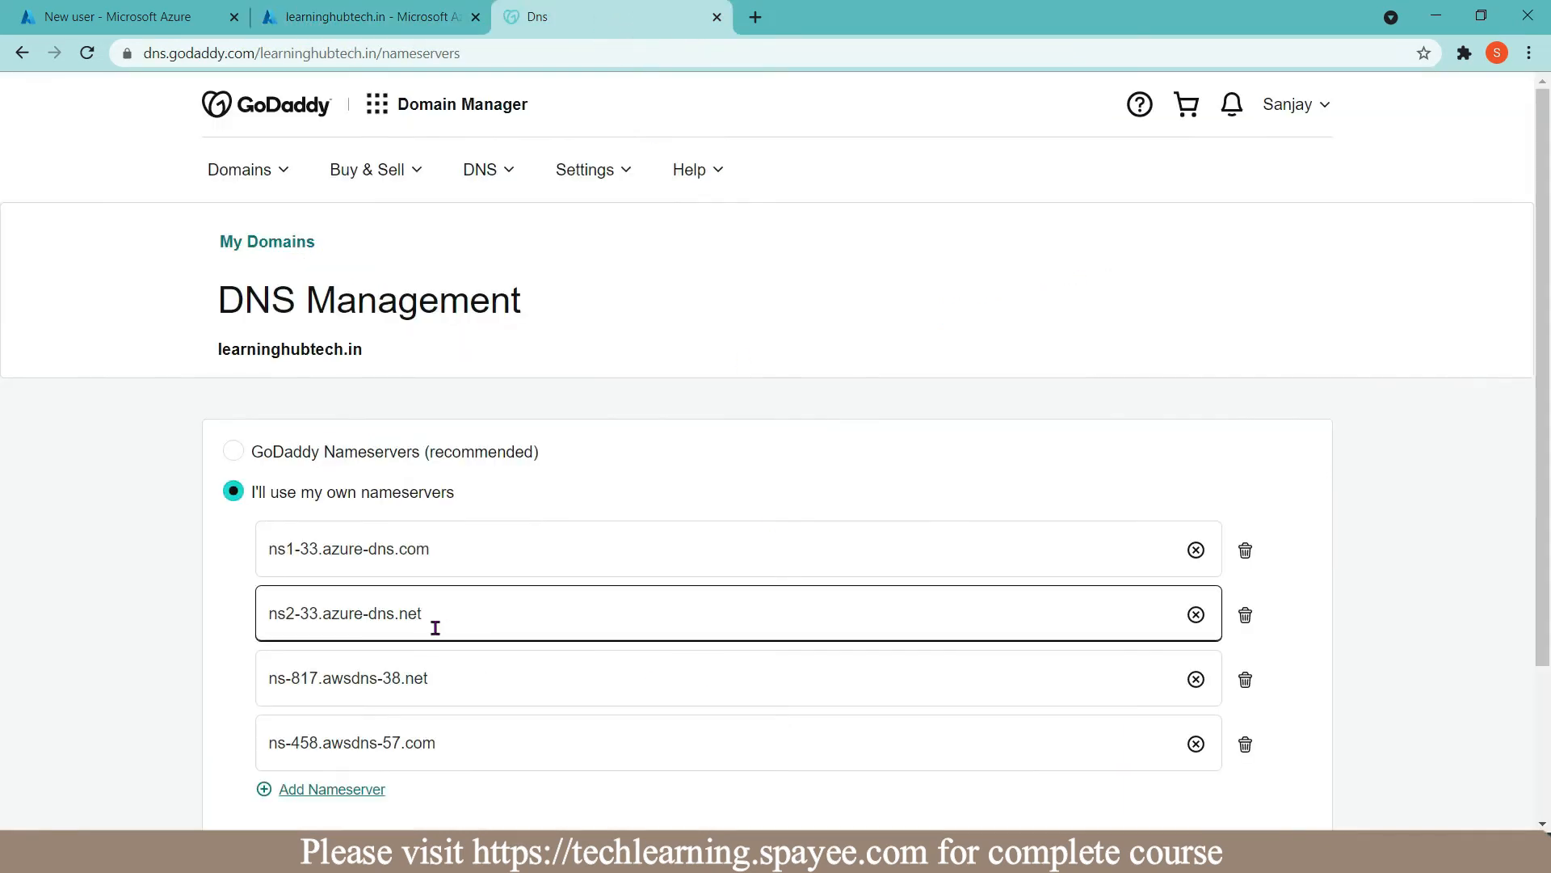
left_click(1245, 679)
left_click(1245, 678)
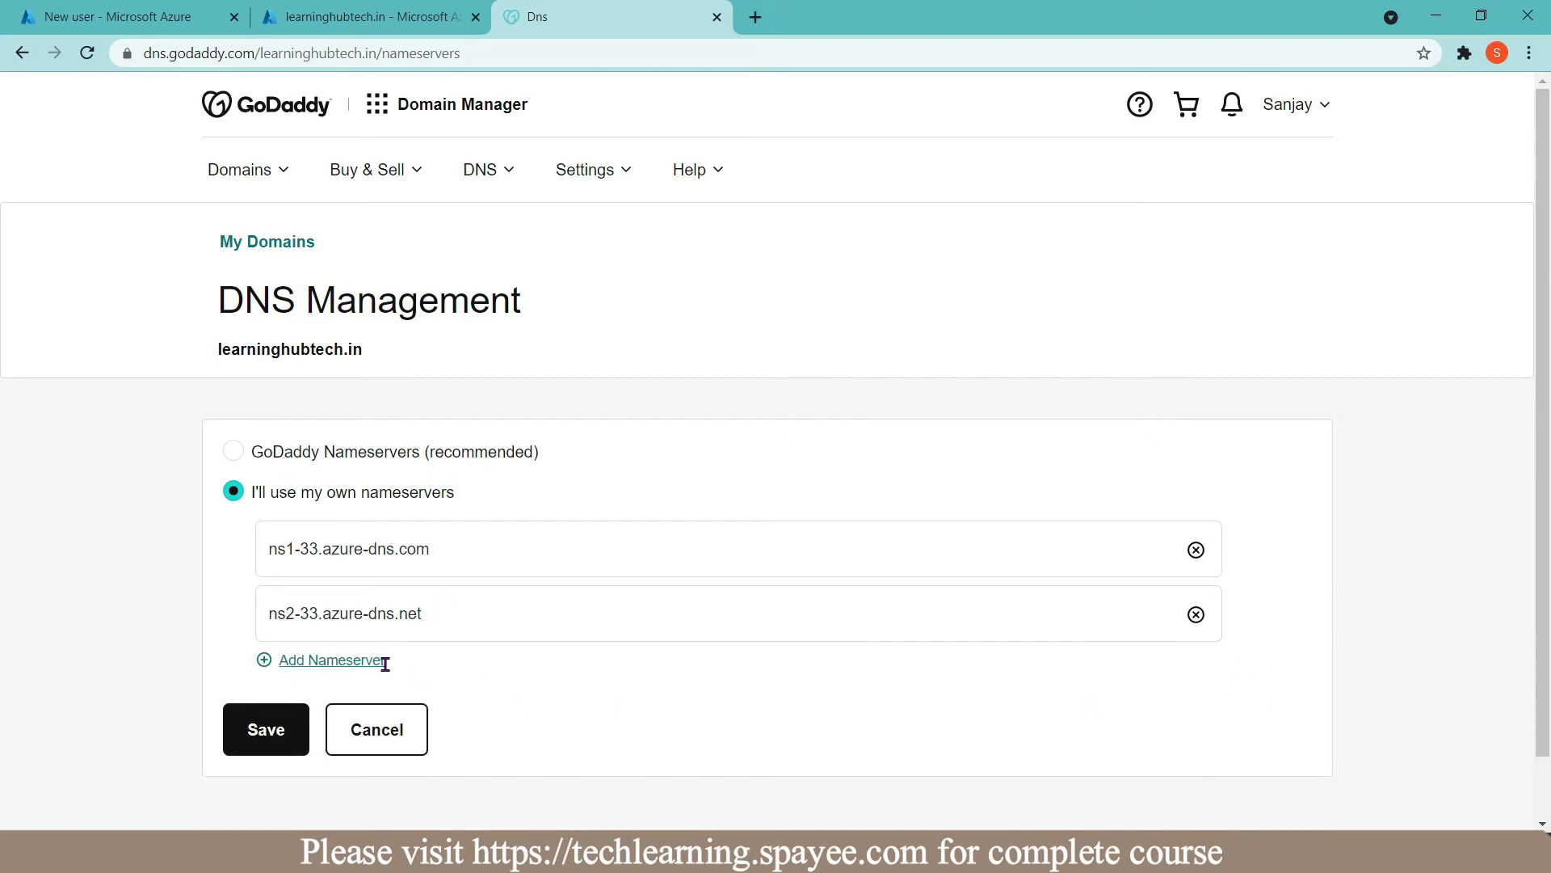
Step: Save the nameserver changes for learninghubtech.in, consent to the update, and reload the page to check the nameserver list
left_click(271, 737)
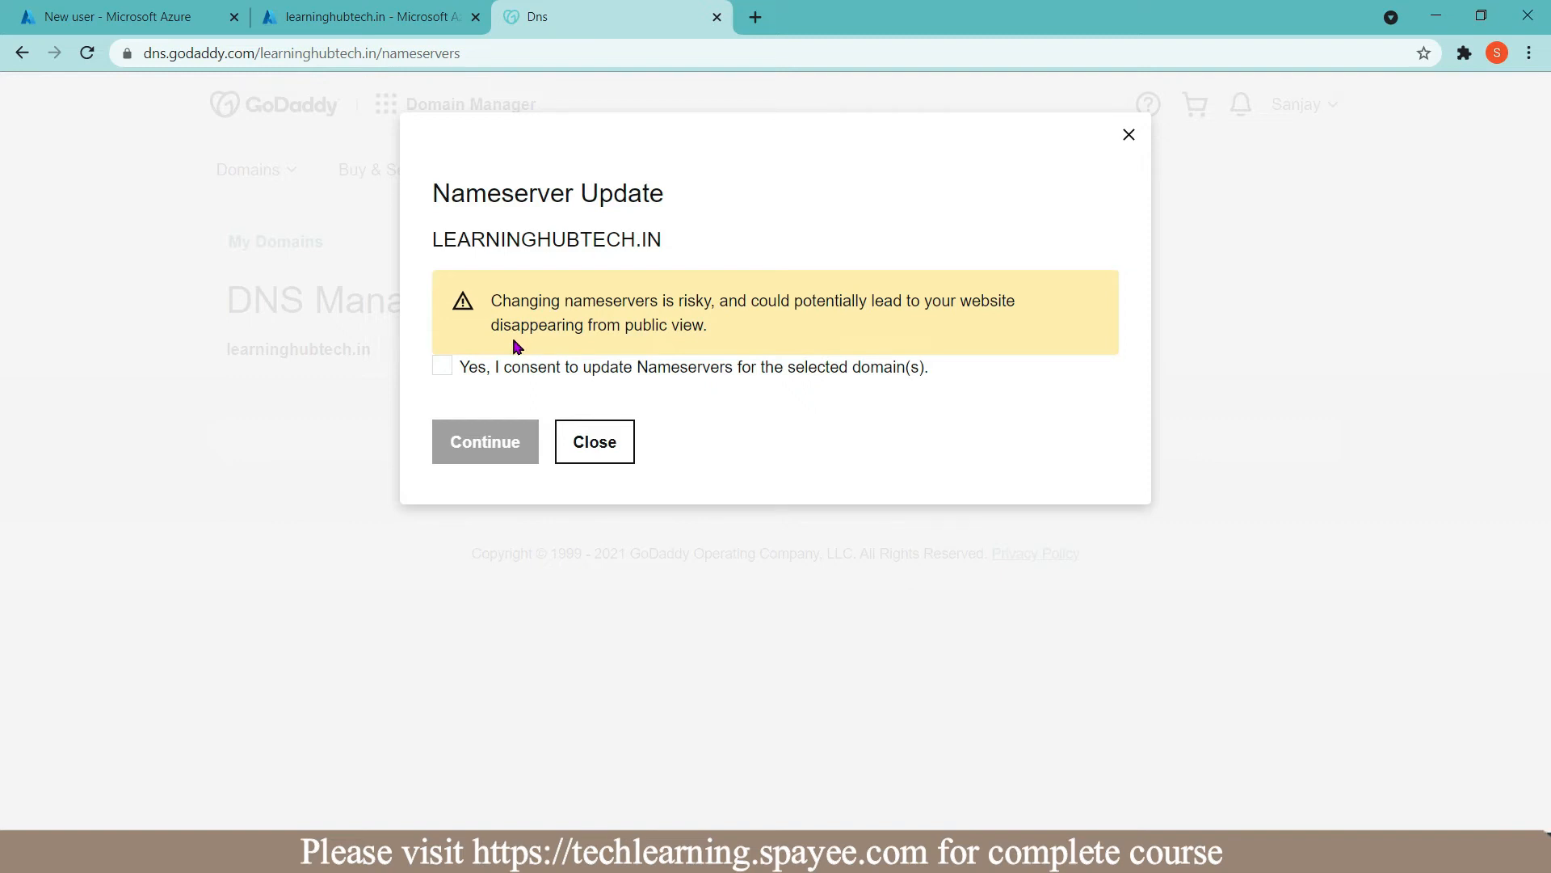
left_click(443, 372)
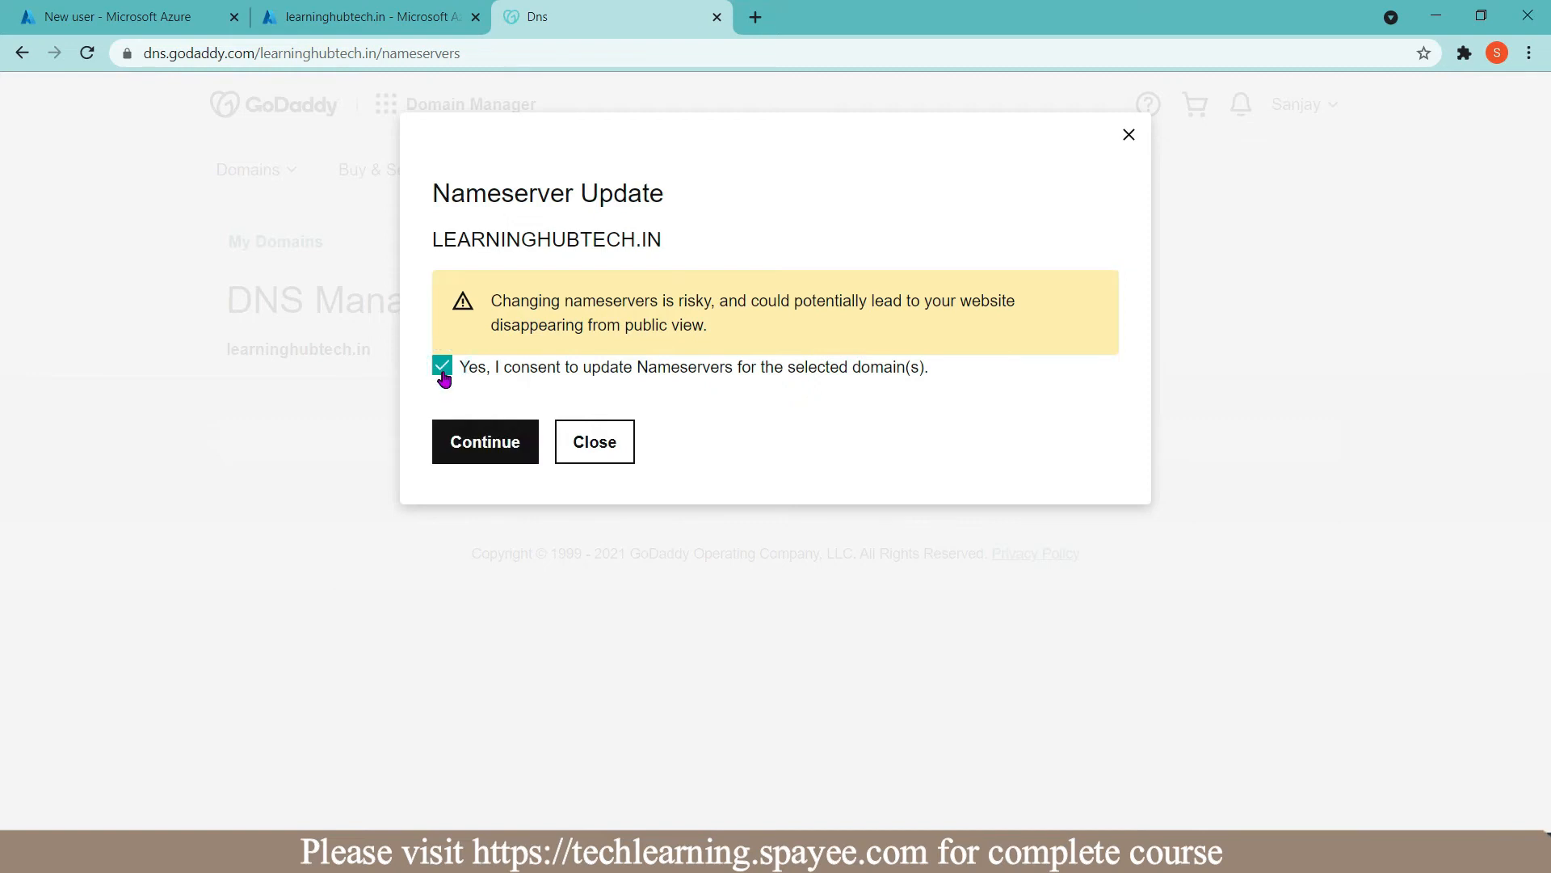
left_click(477, 439)
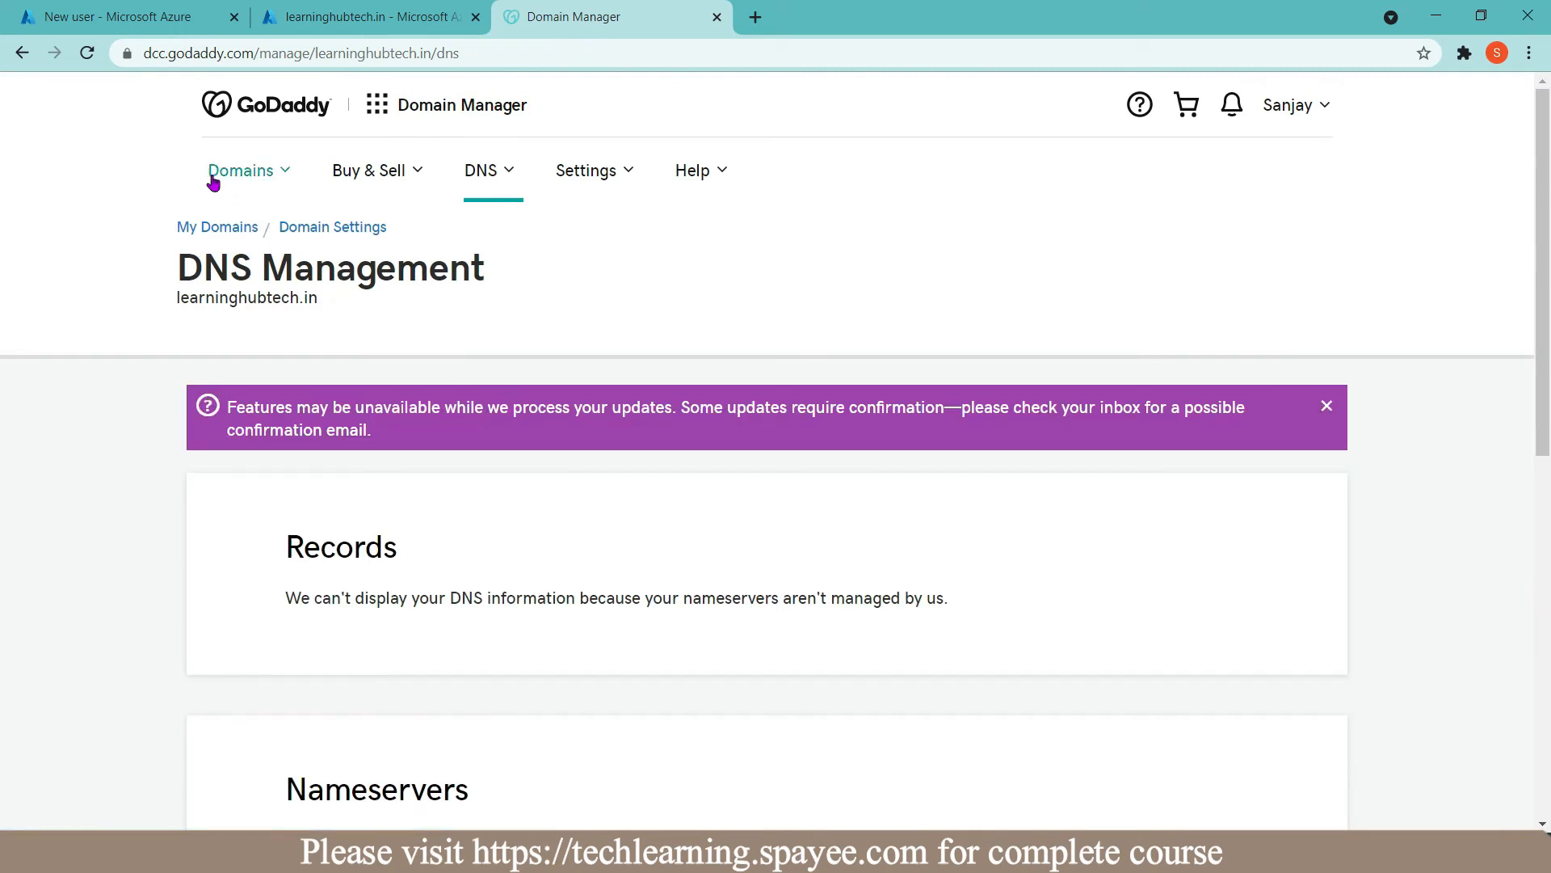
left_click(87, 54)
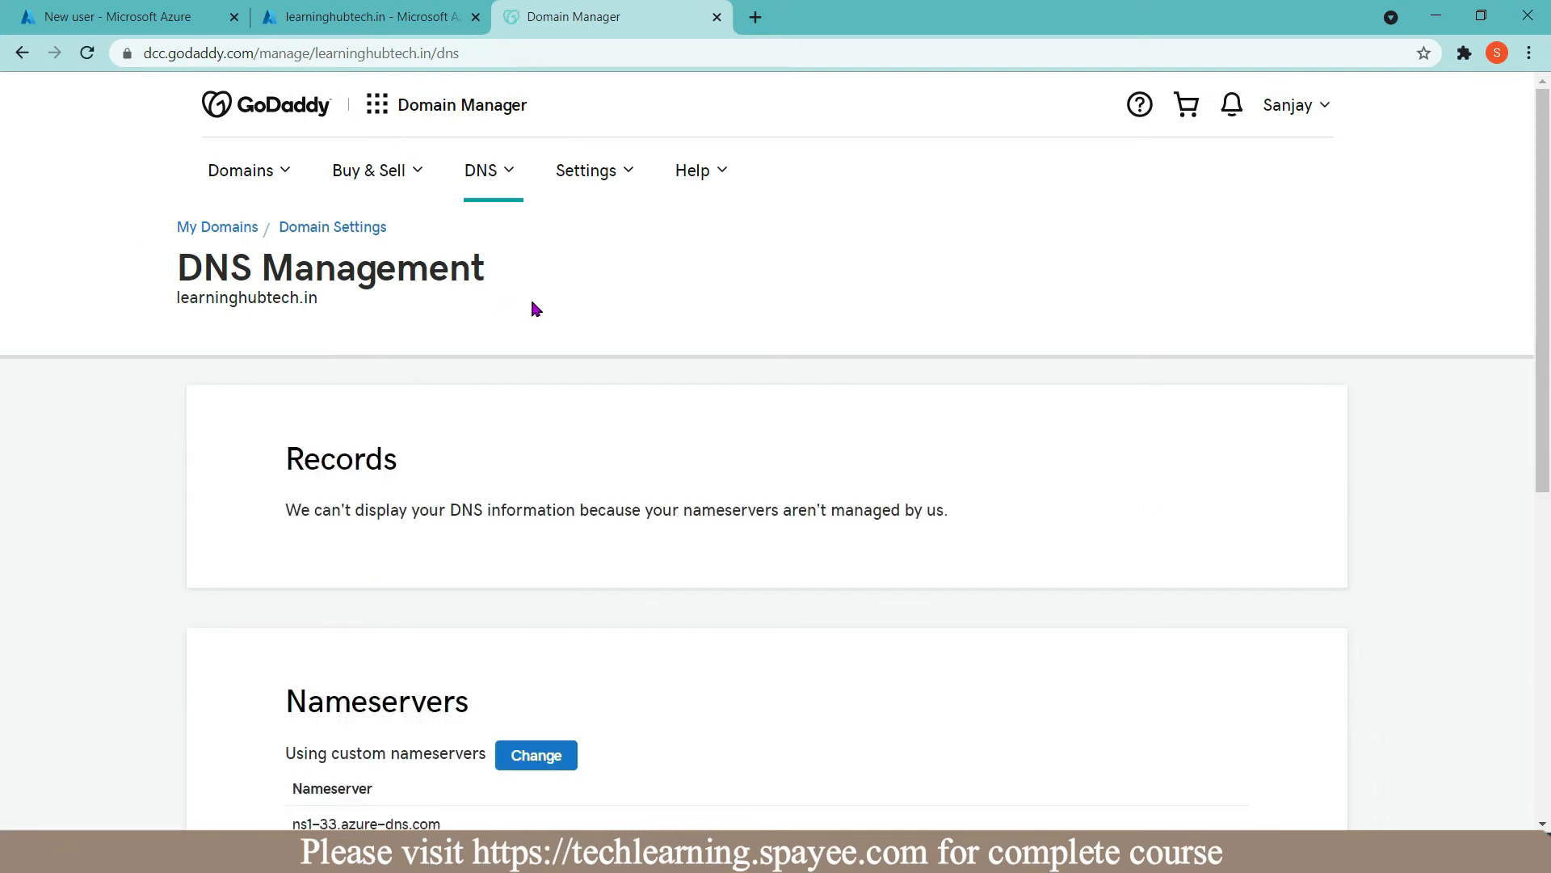
scroll(534, 309, "down", 2)
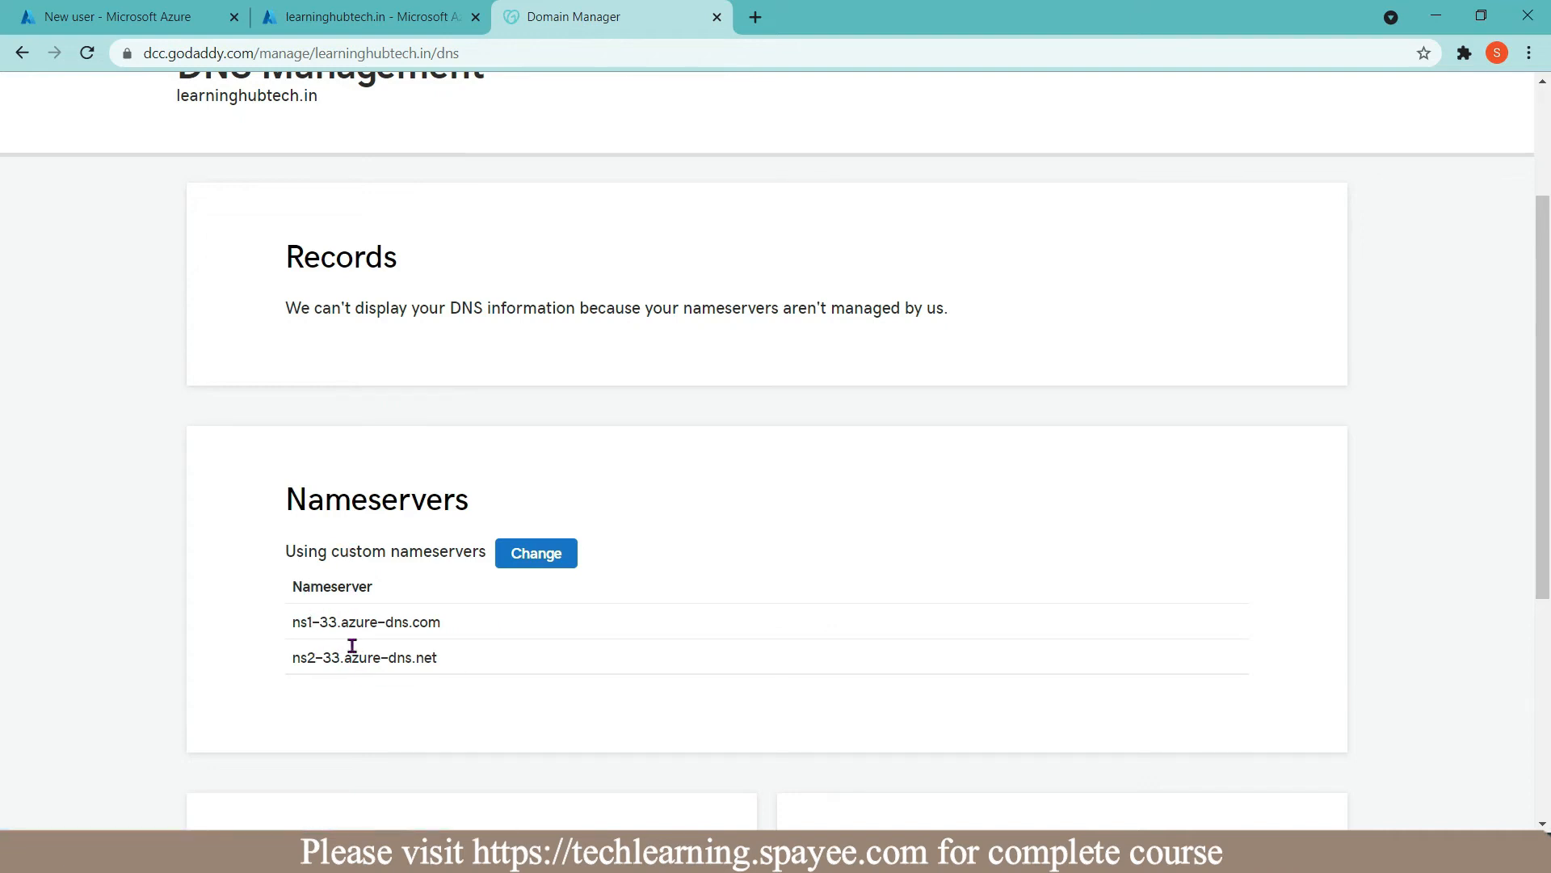
Step: Open the learninghubtech.in custom domain in the Azure Default Directory and copy its TXT record's destination value
left_click(392, 23)
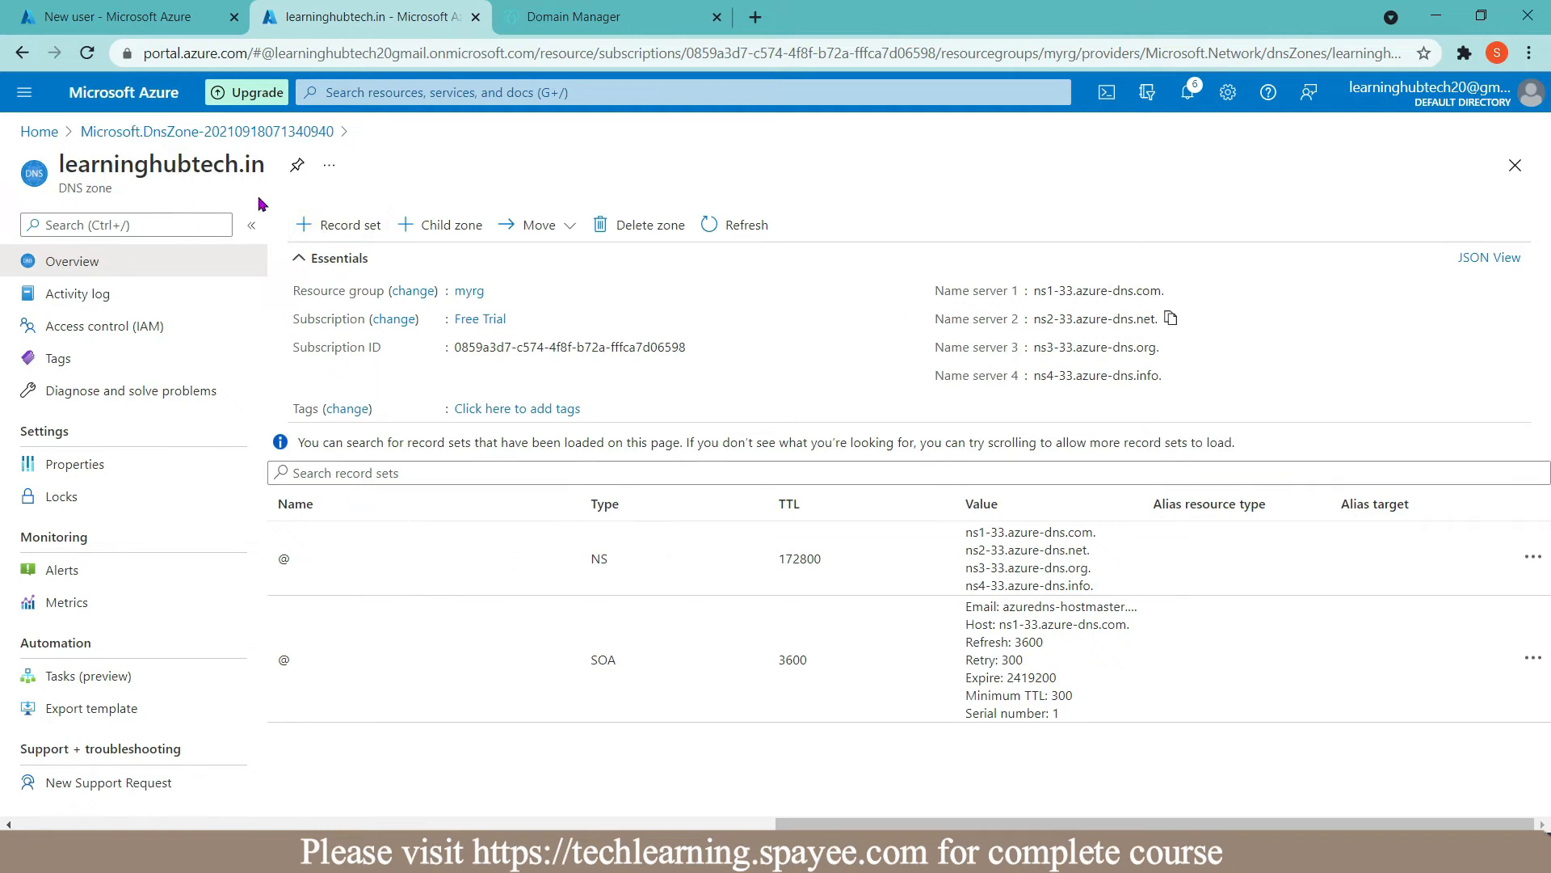
left_click(154, 17)
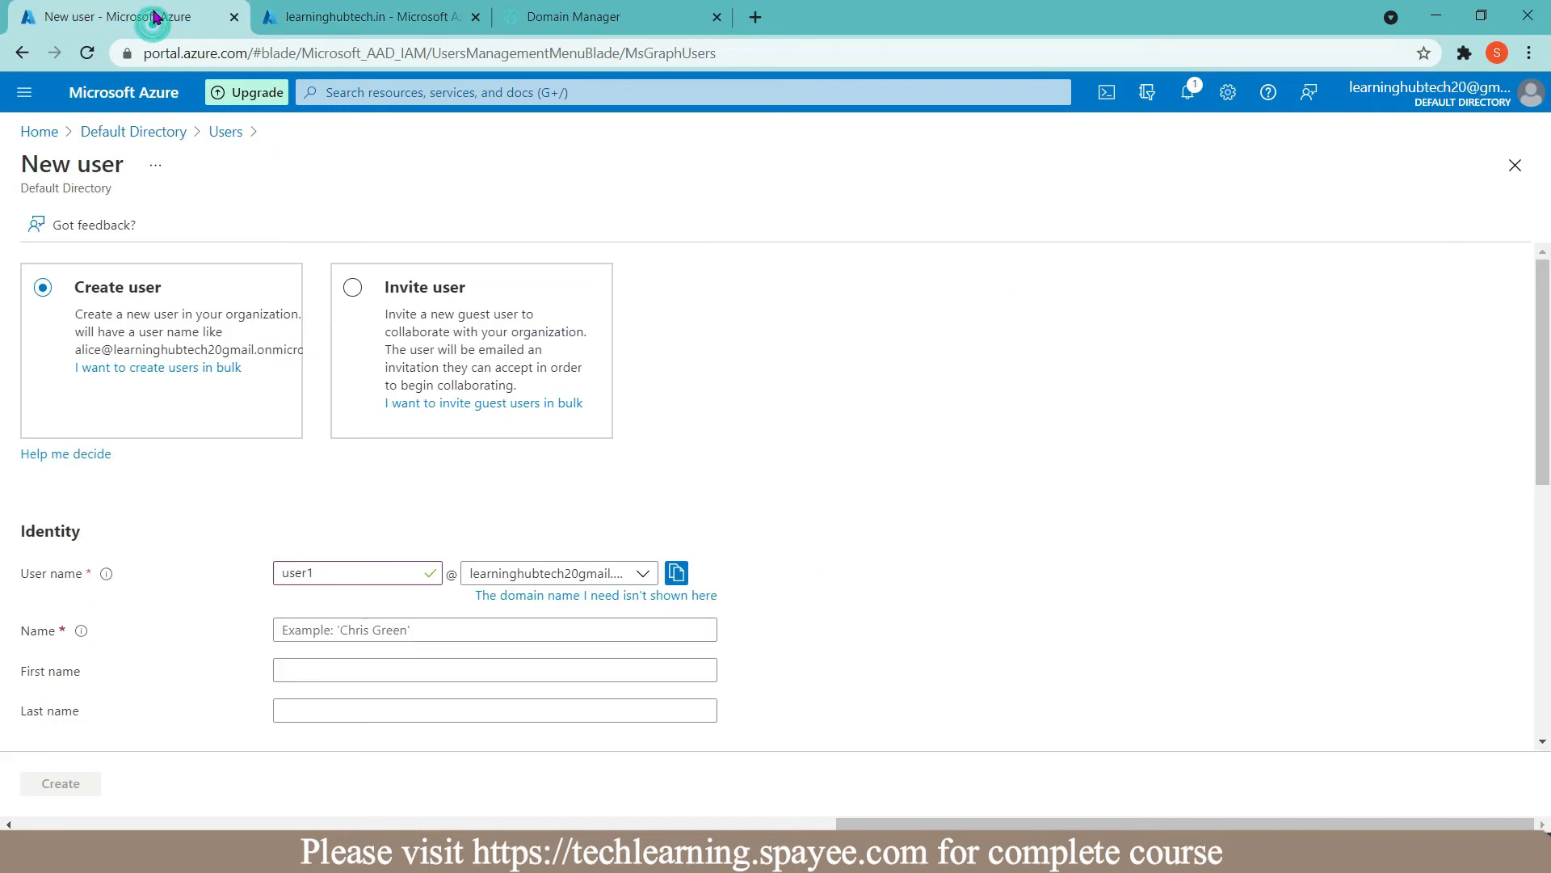
left_click(349, 92)
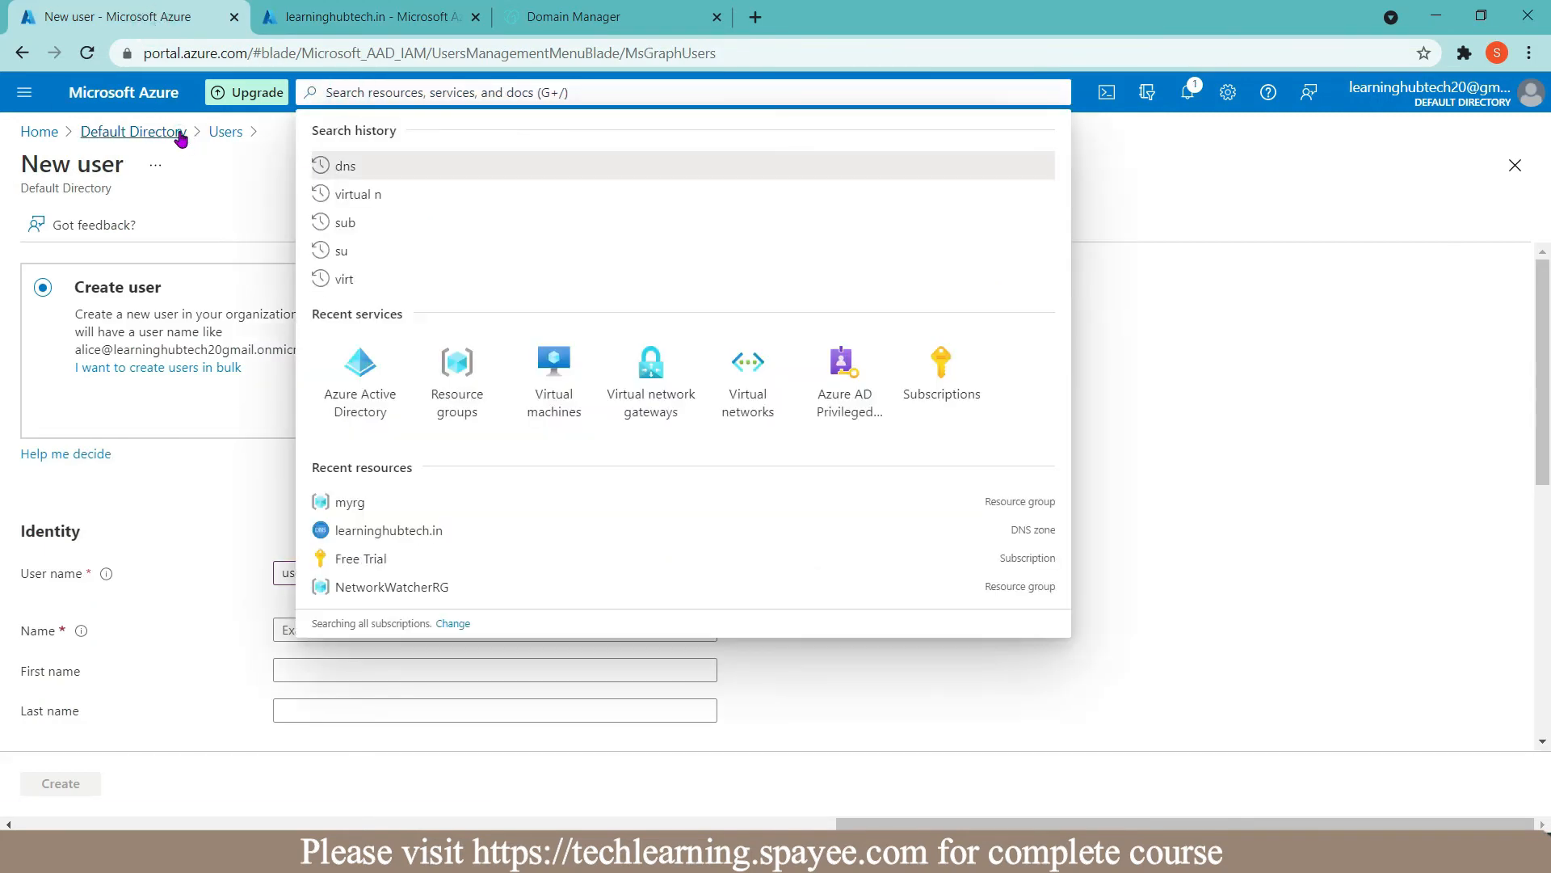
left_click(181, 134)
left_click(874, 167)
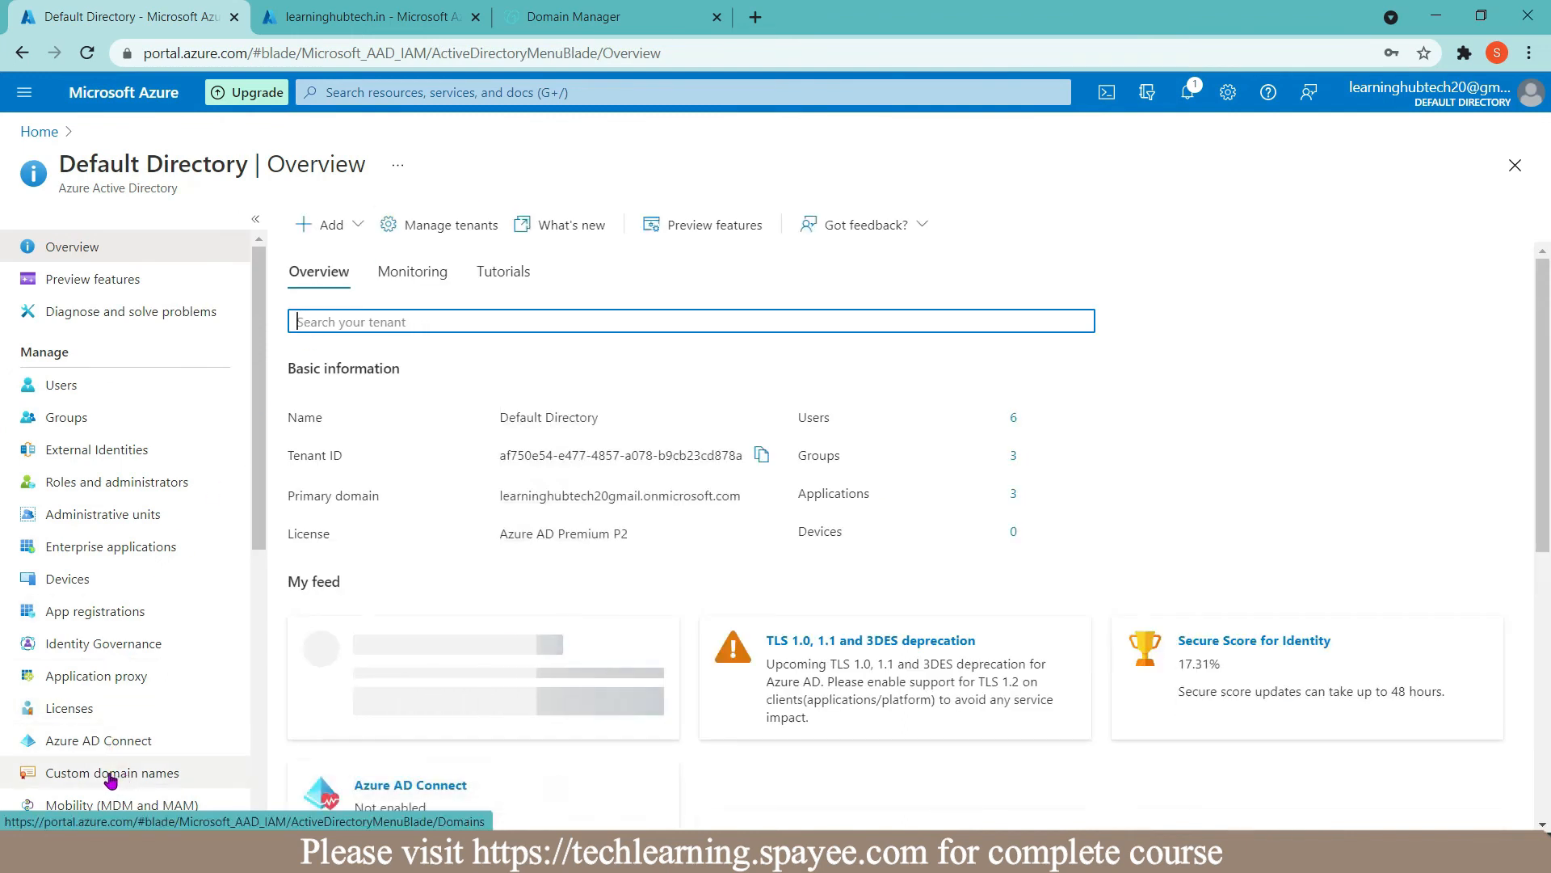
left_click(145, 773)
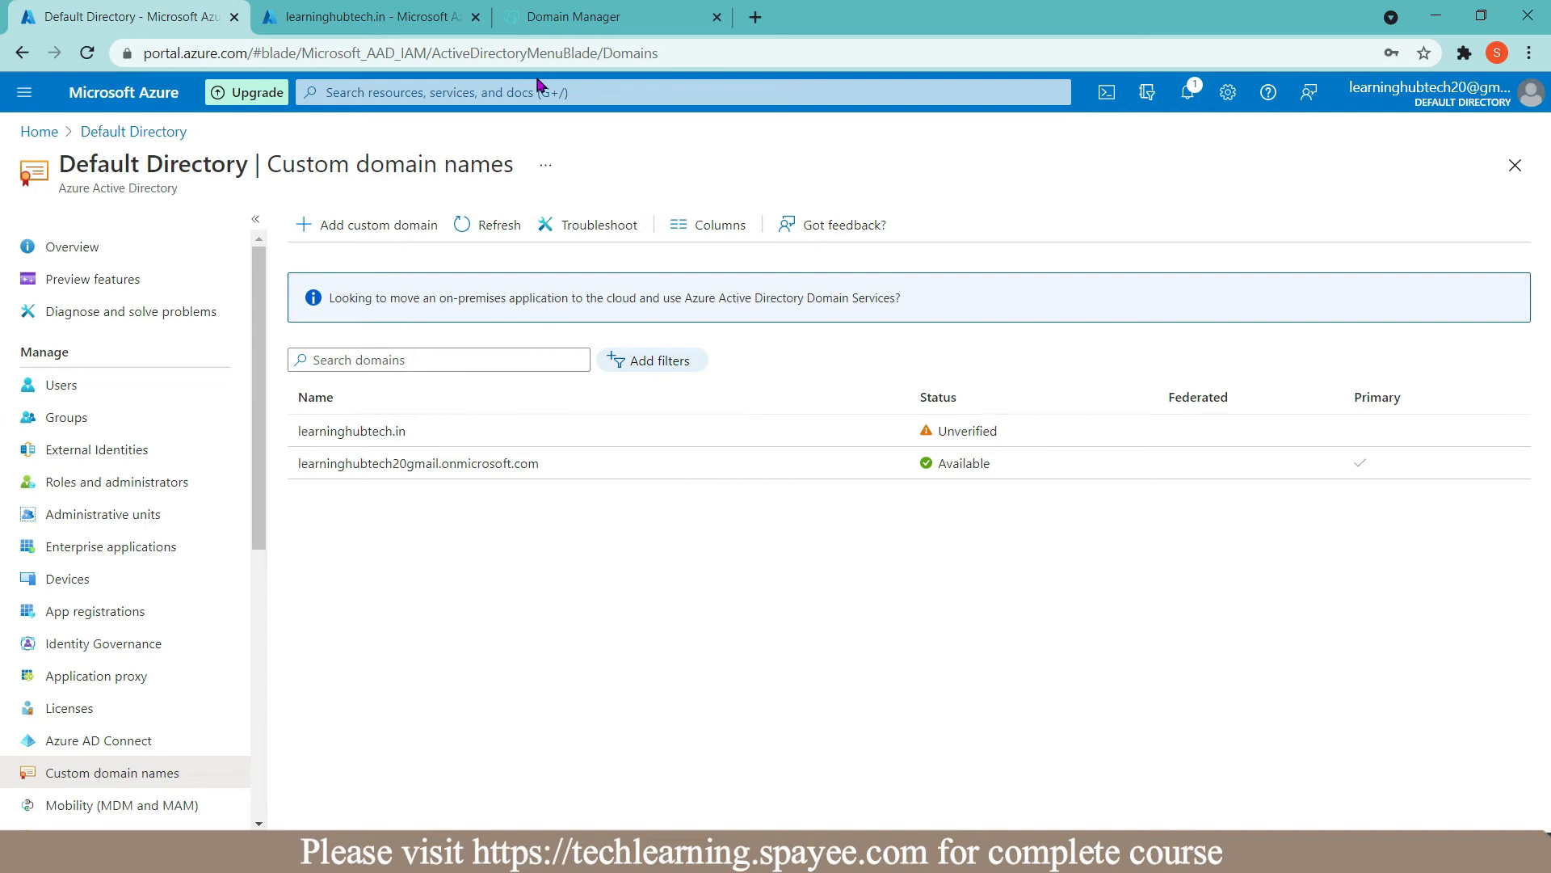
left_click(344, 434)
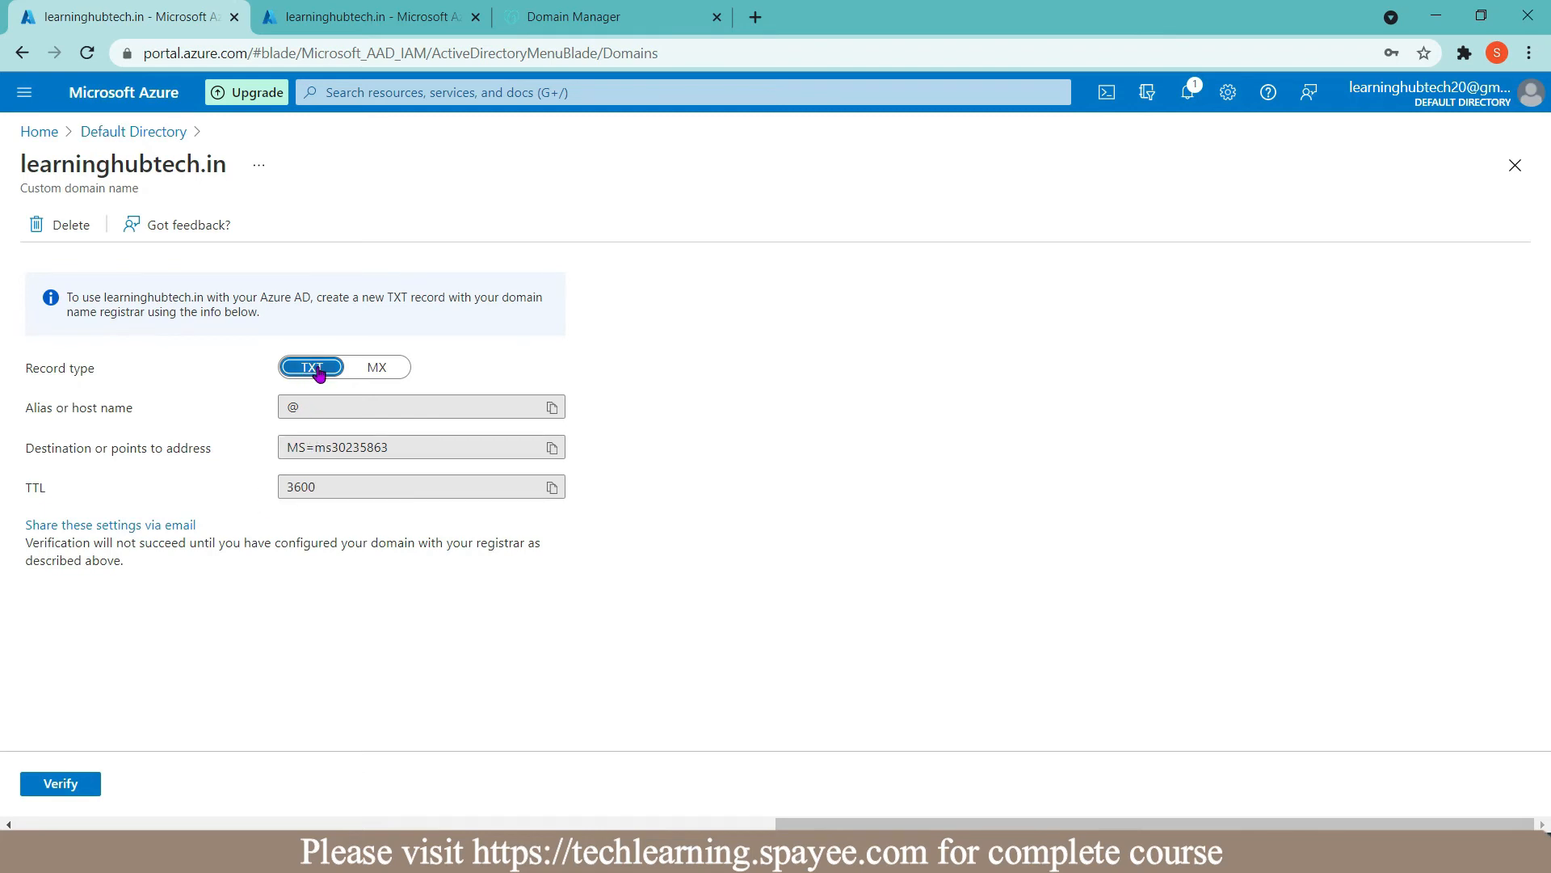
left_click(553, 451)
Step: Add a TXT record set named @ to the learninghubtech.in DNS zone, with the copied domain verification value as its value
left_click(389, 24)
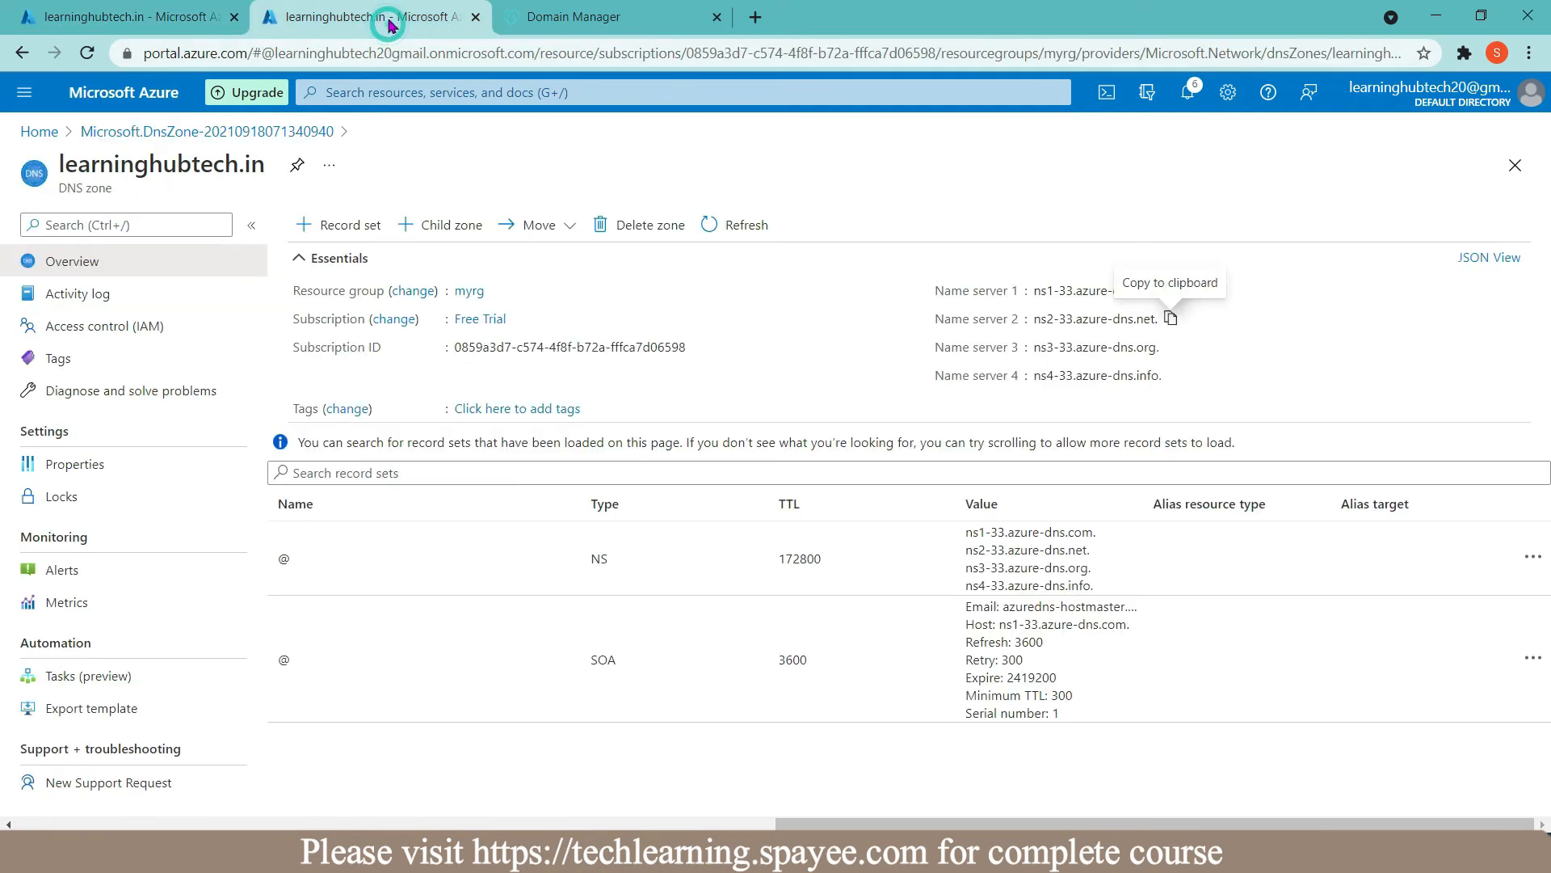
left_click(338, 233)
left_click(1169, 223)
type("@")
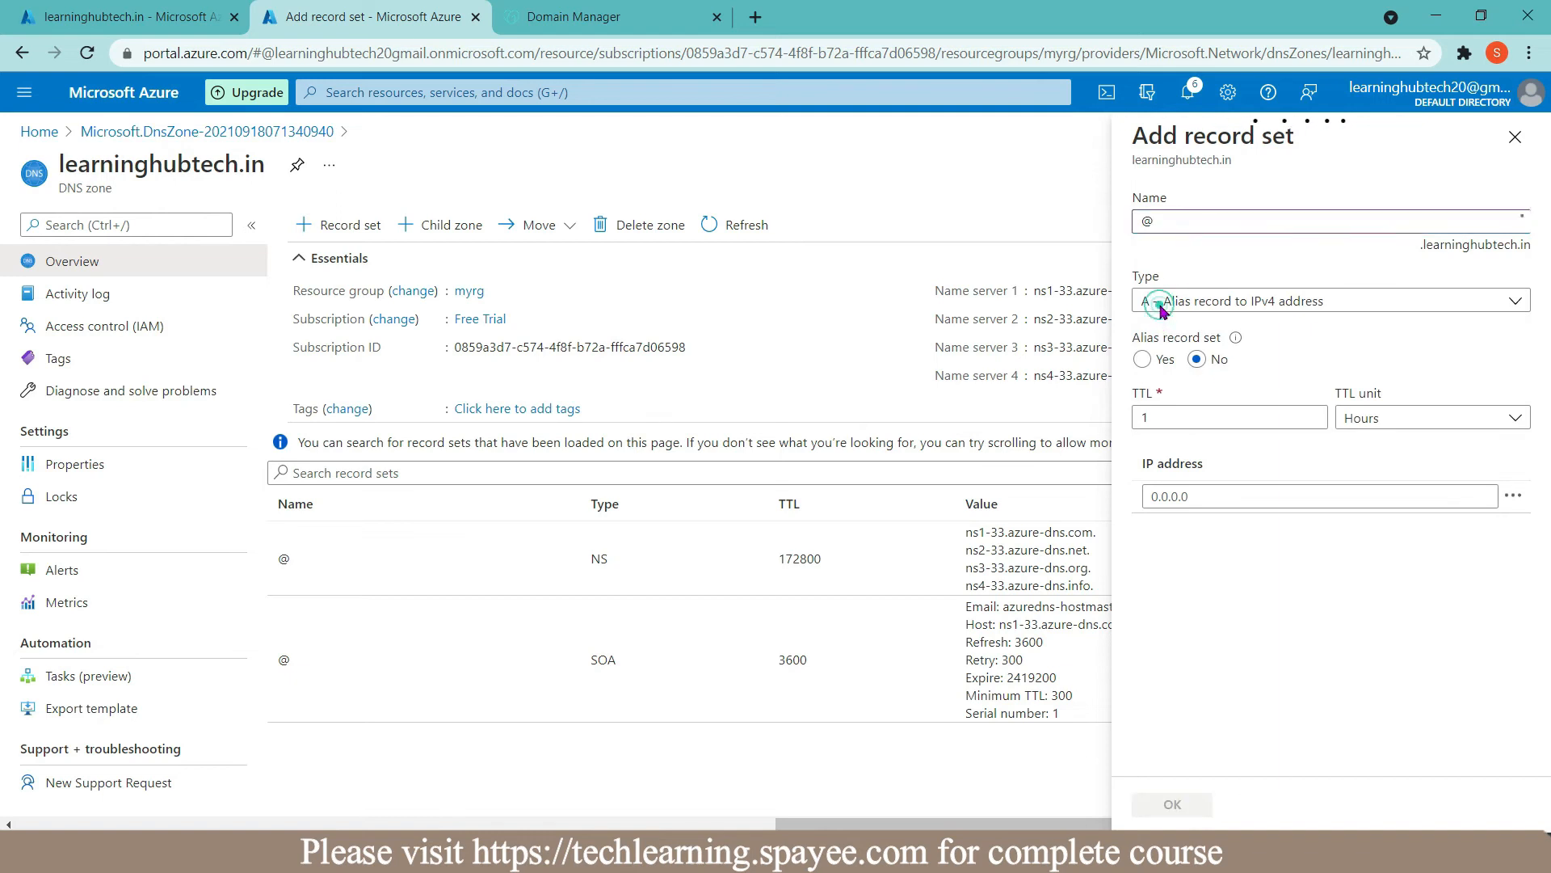
left_click(1162, 309)
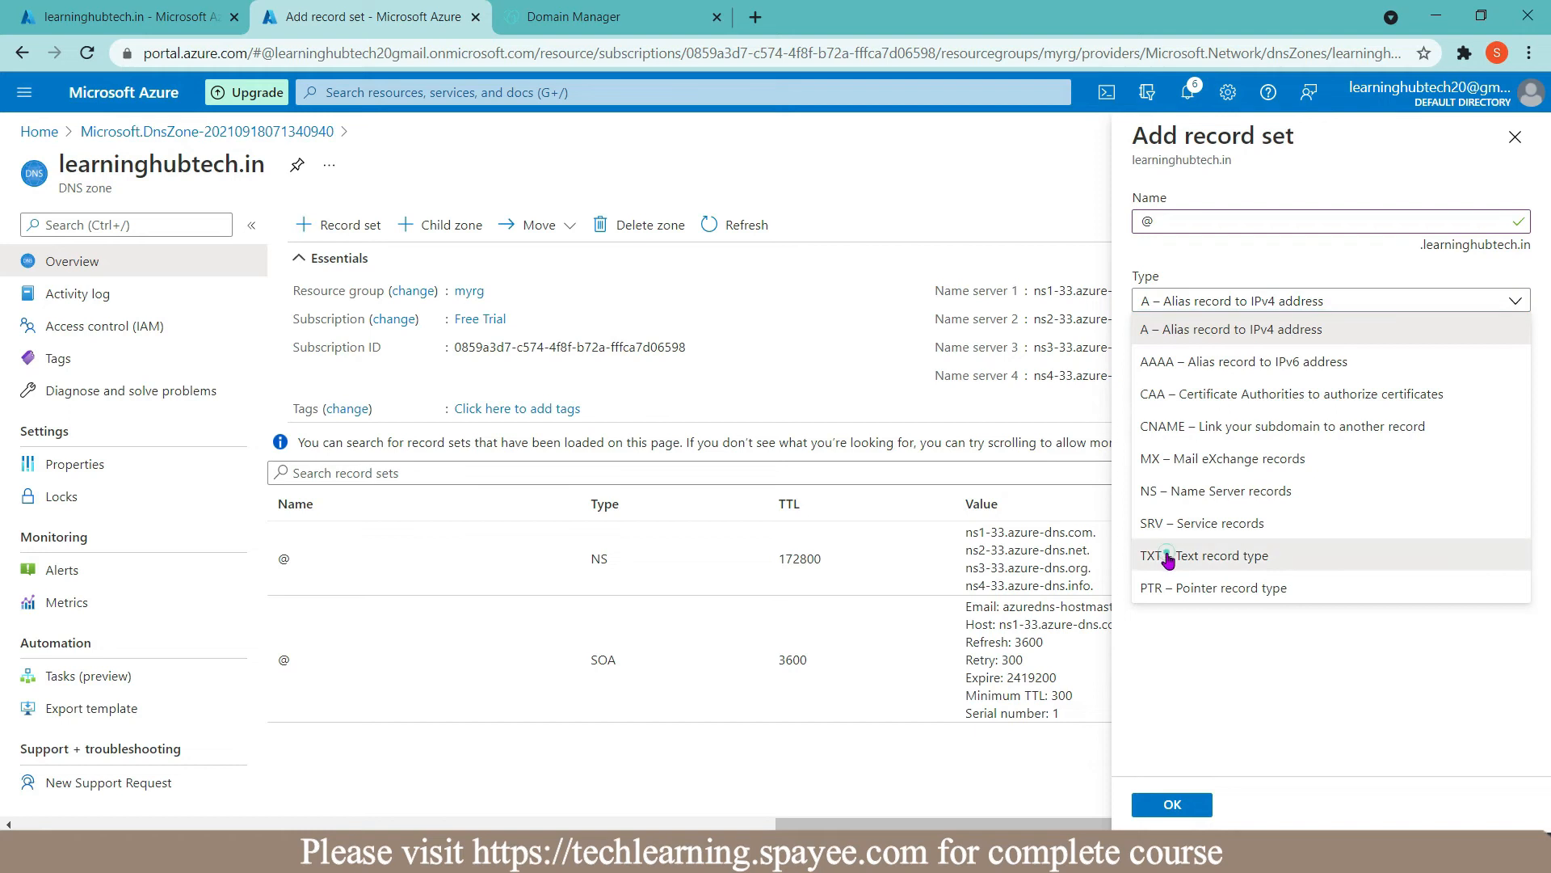
left_click(1163, 555)
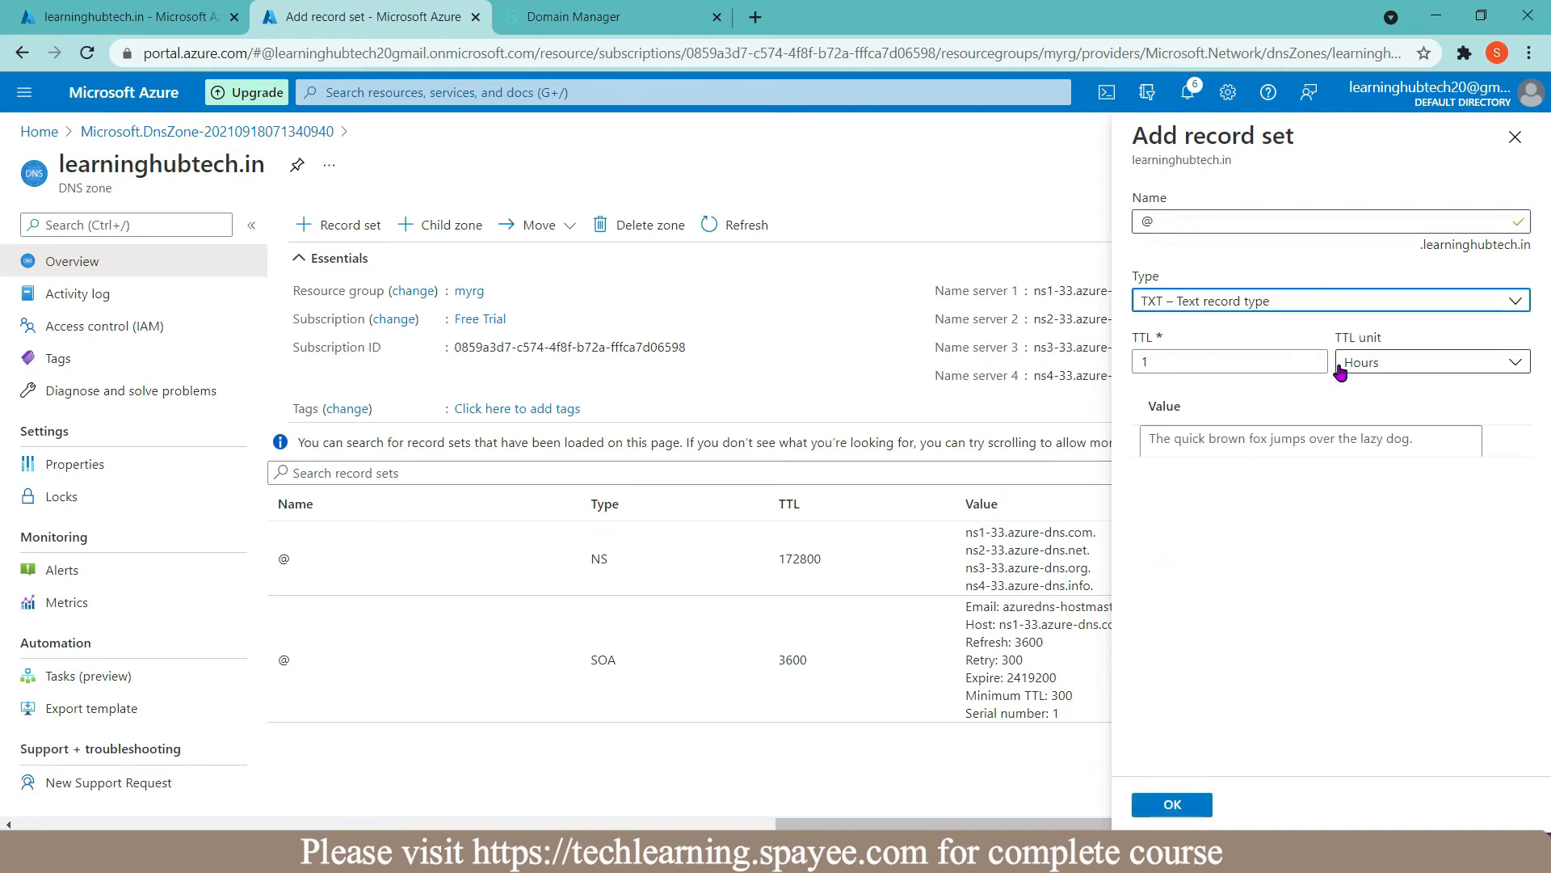
left_click(1180, 439)
key("ctrl+v")
left_click(1269, 598)
left_click(1186, 813)
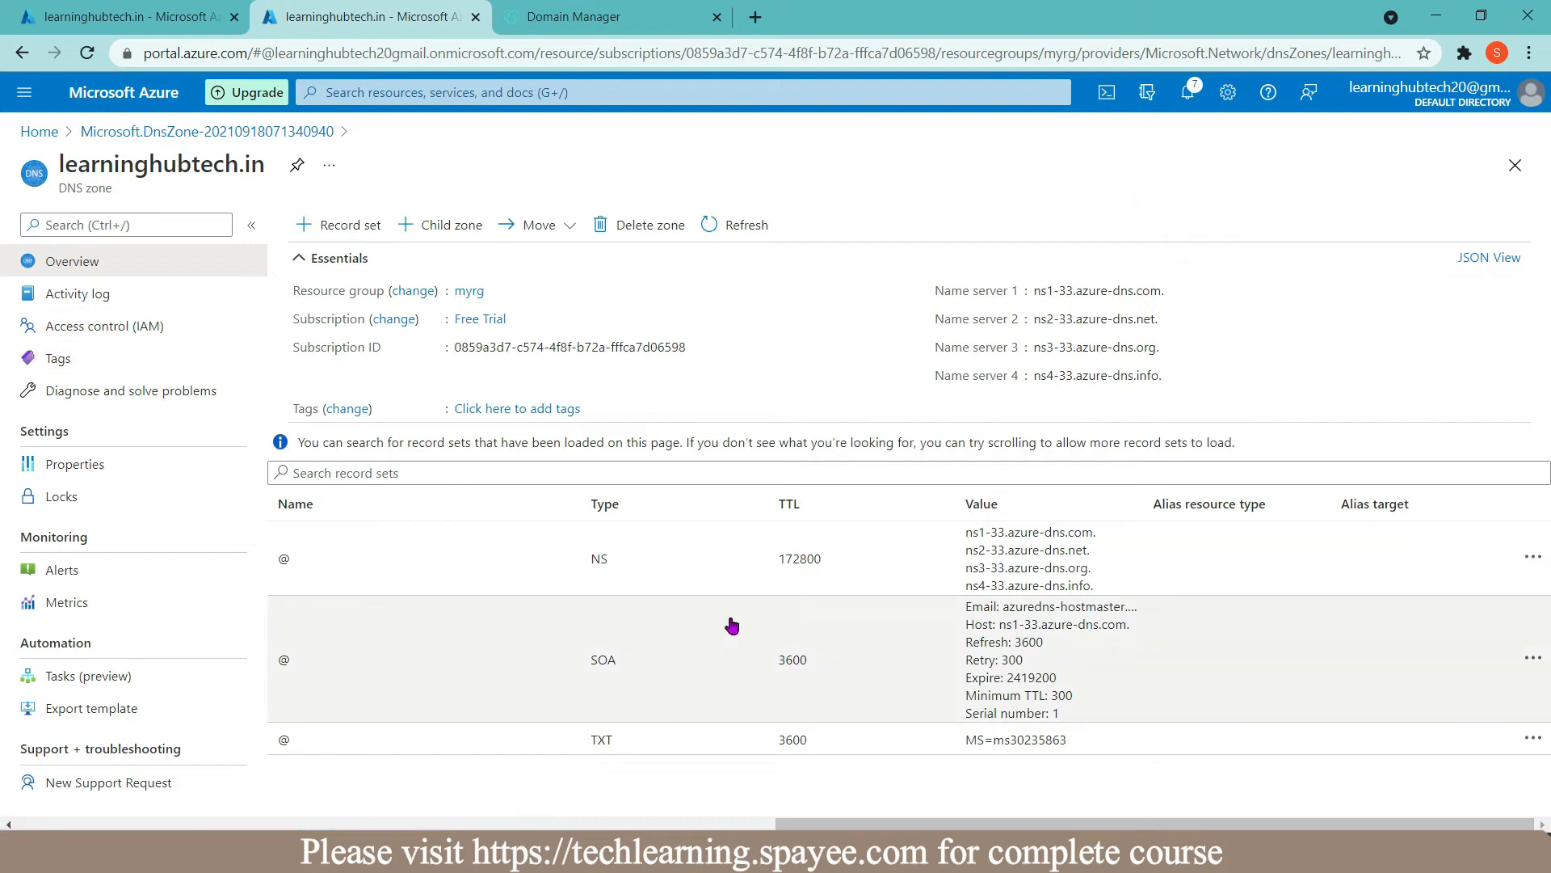
Step: Verify the learninghubtech.in custom domain in Azure AD and make it the primary domain
left_click(90, 19)
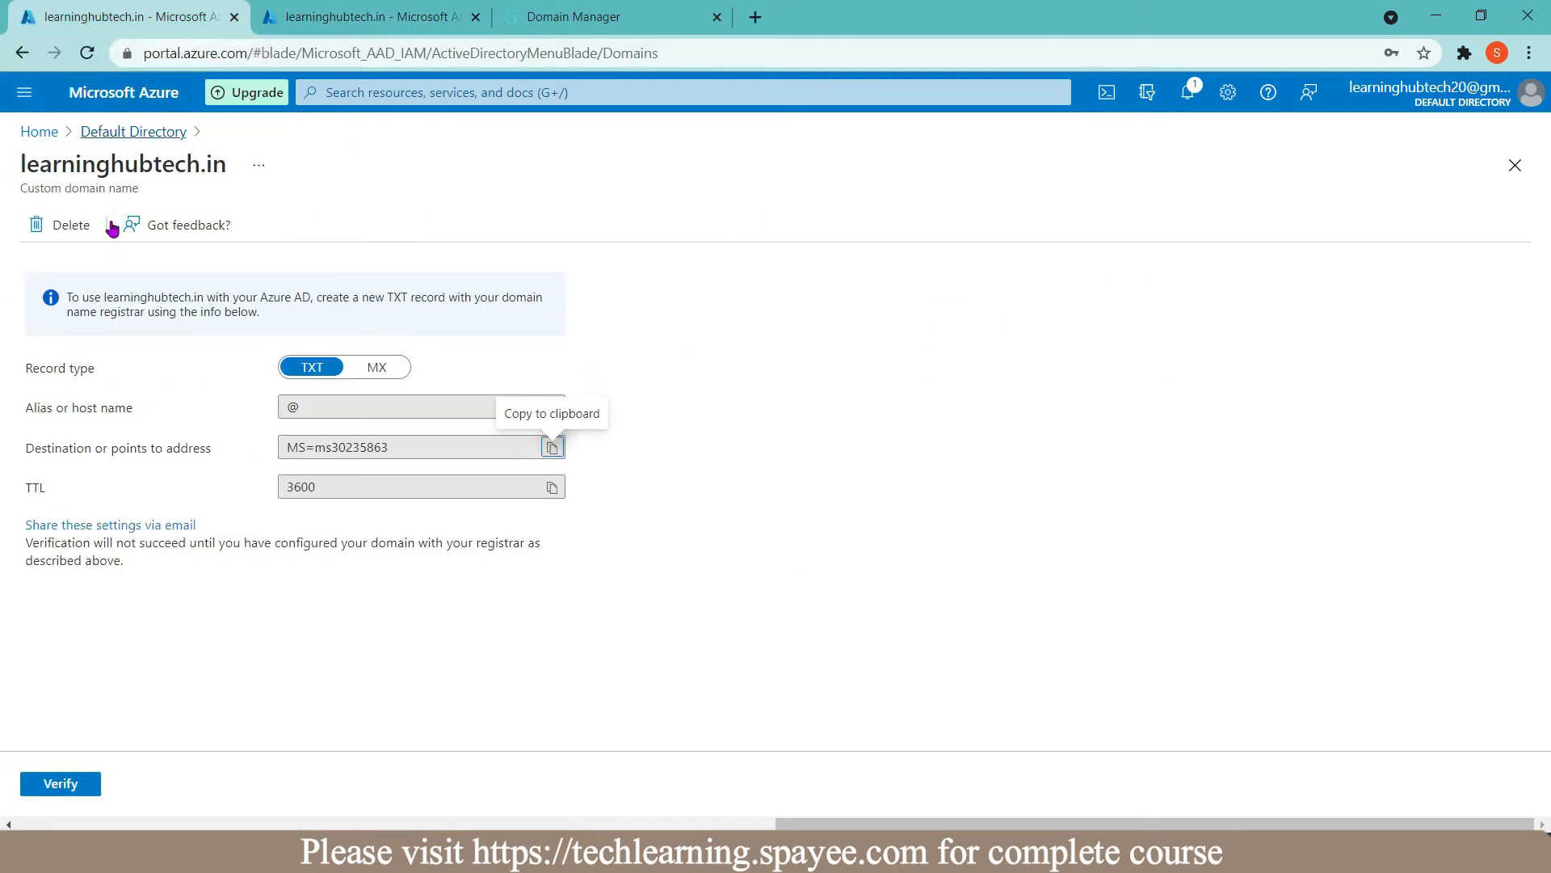
left_click(59, 788)
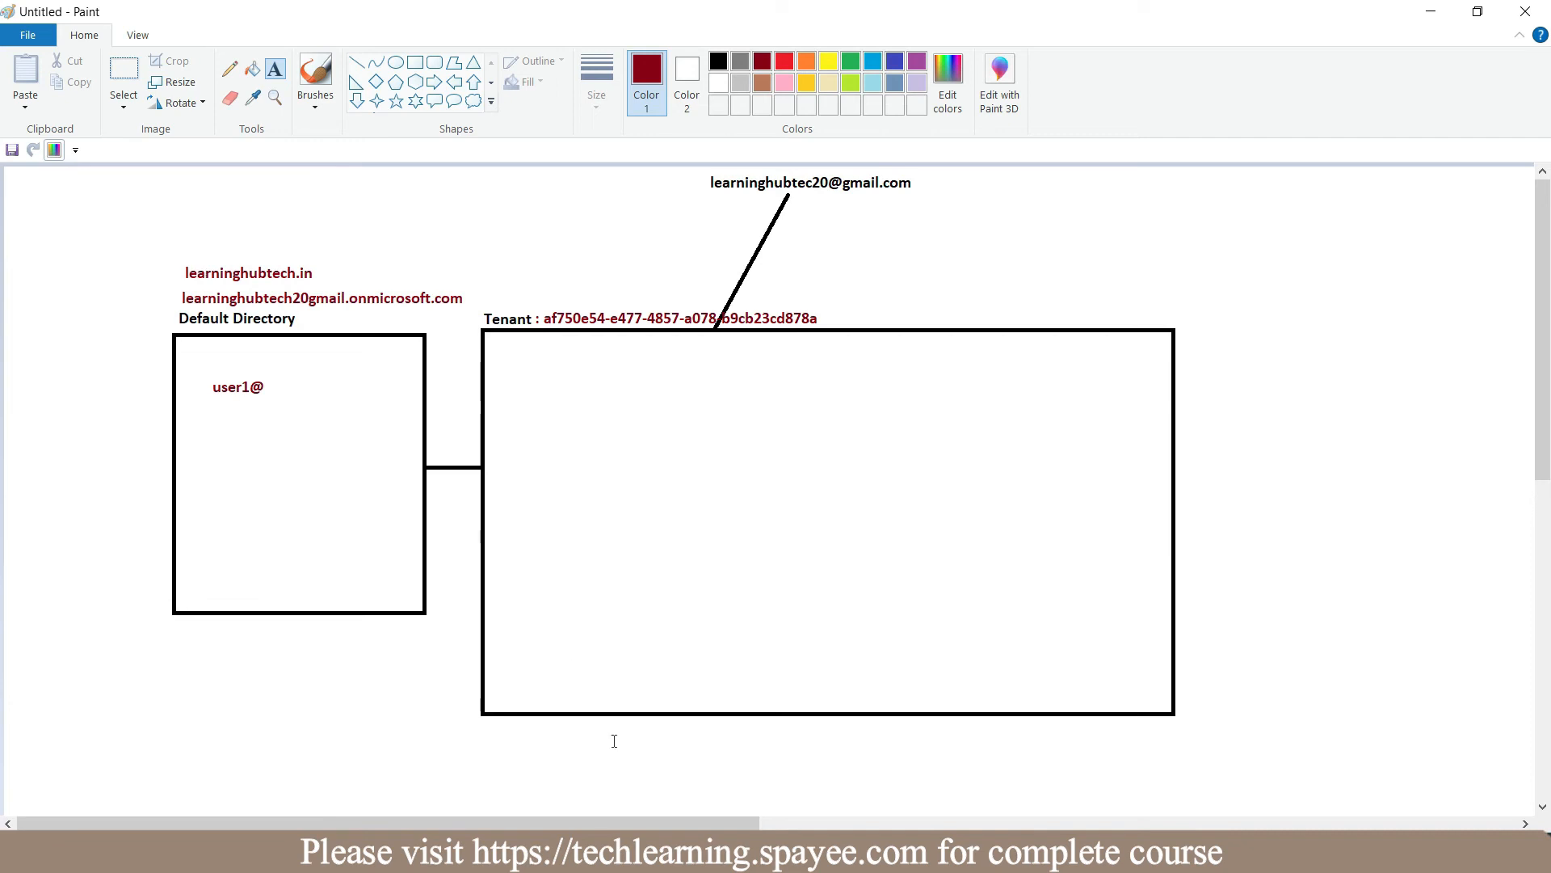
key("alt+Tab")
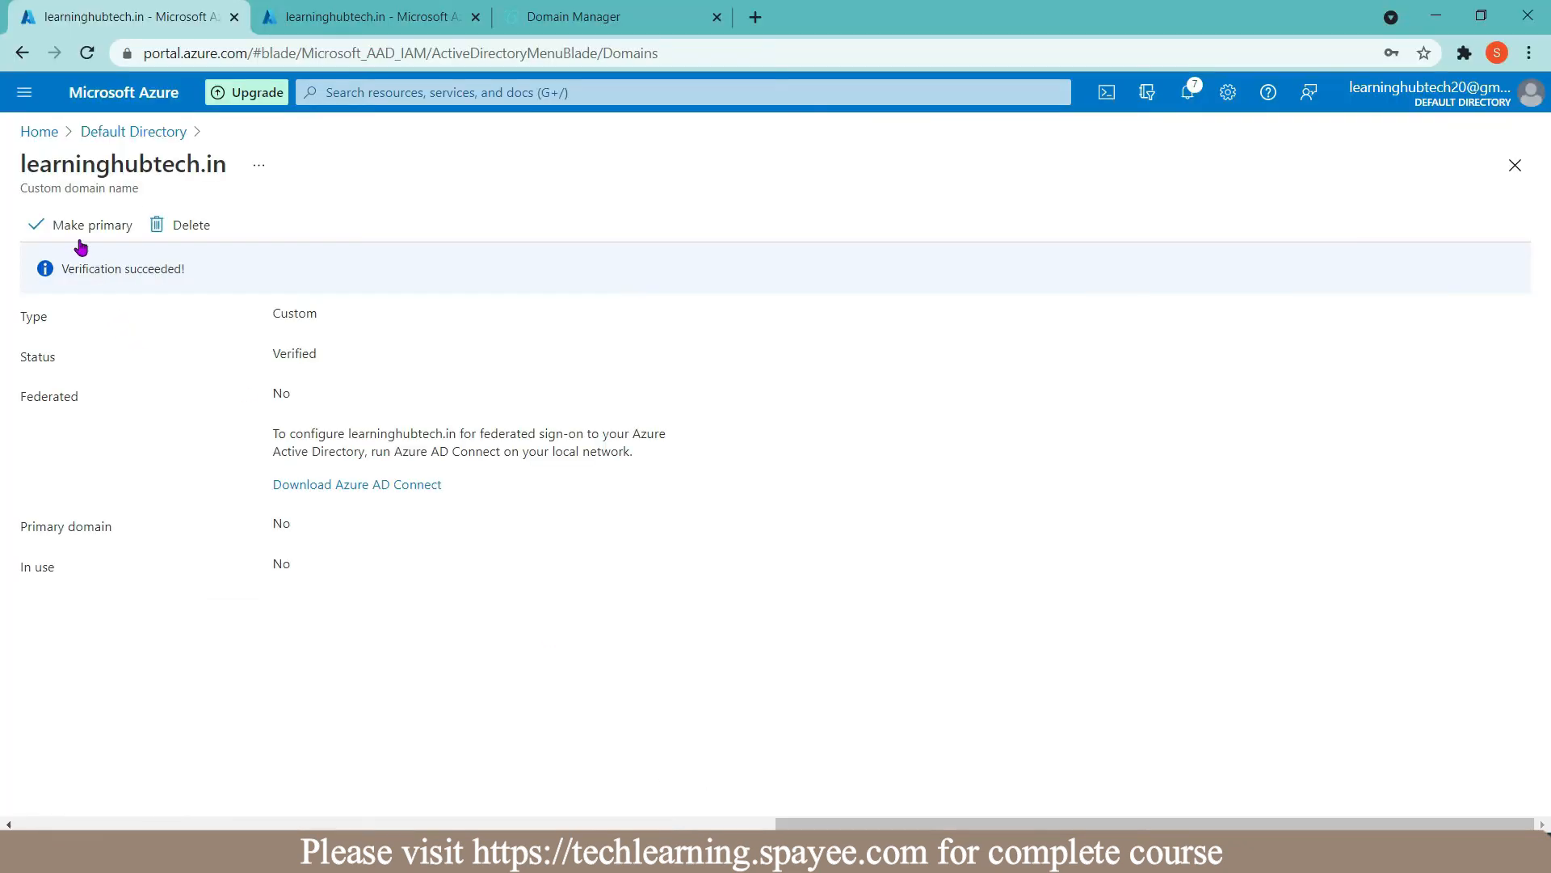
left_click(79, 230)
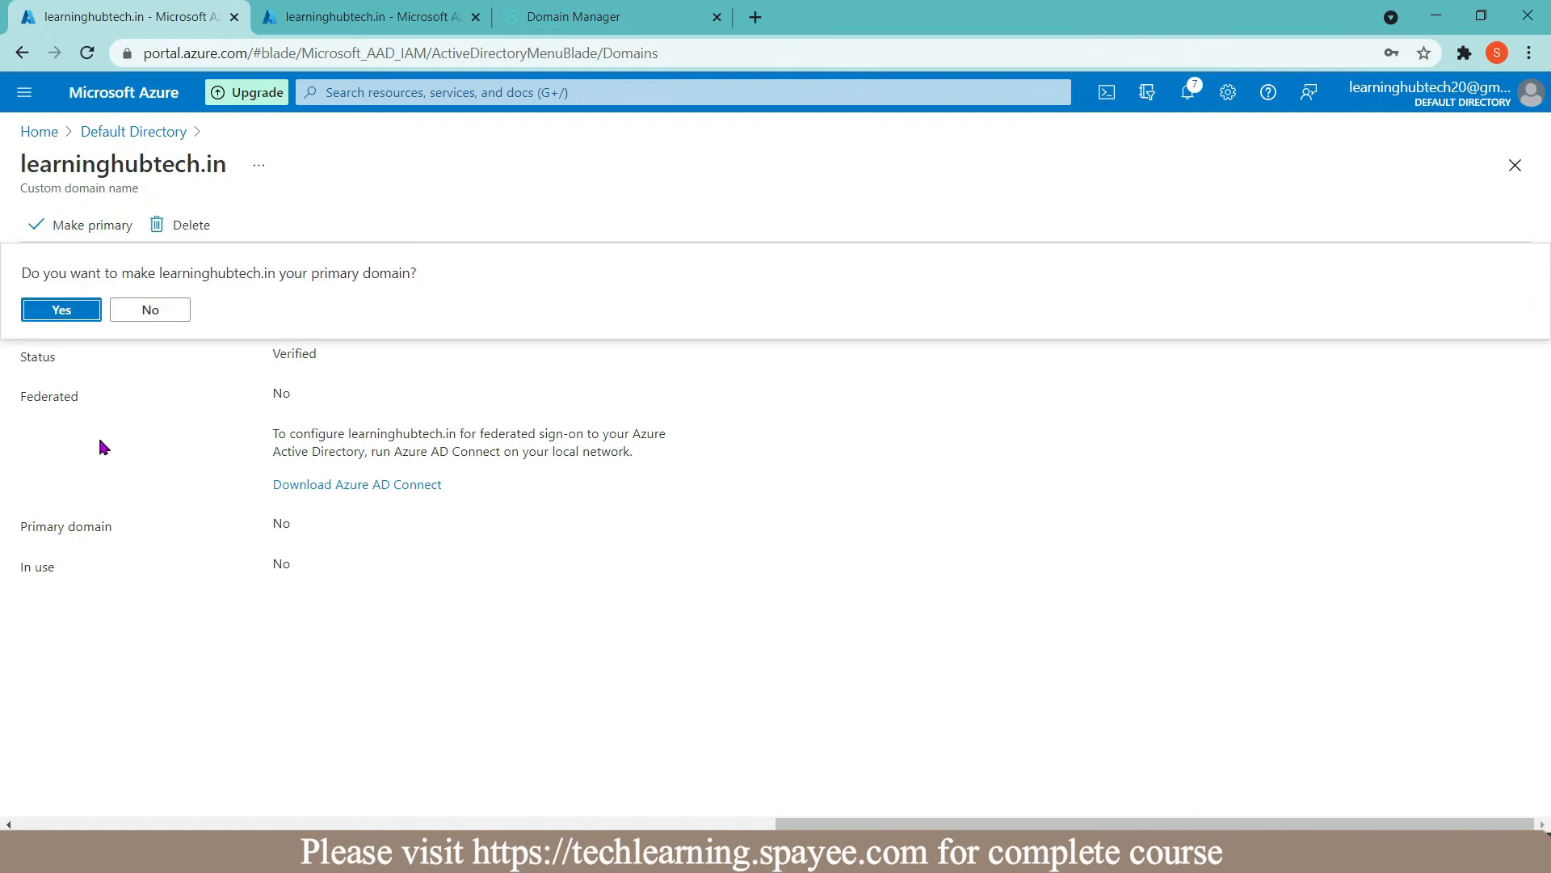
left_click(60, 310)
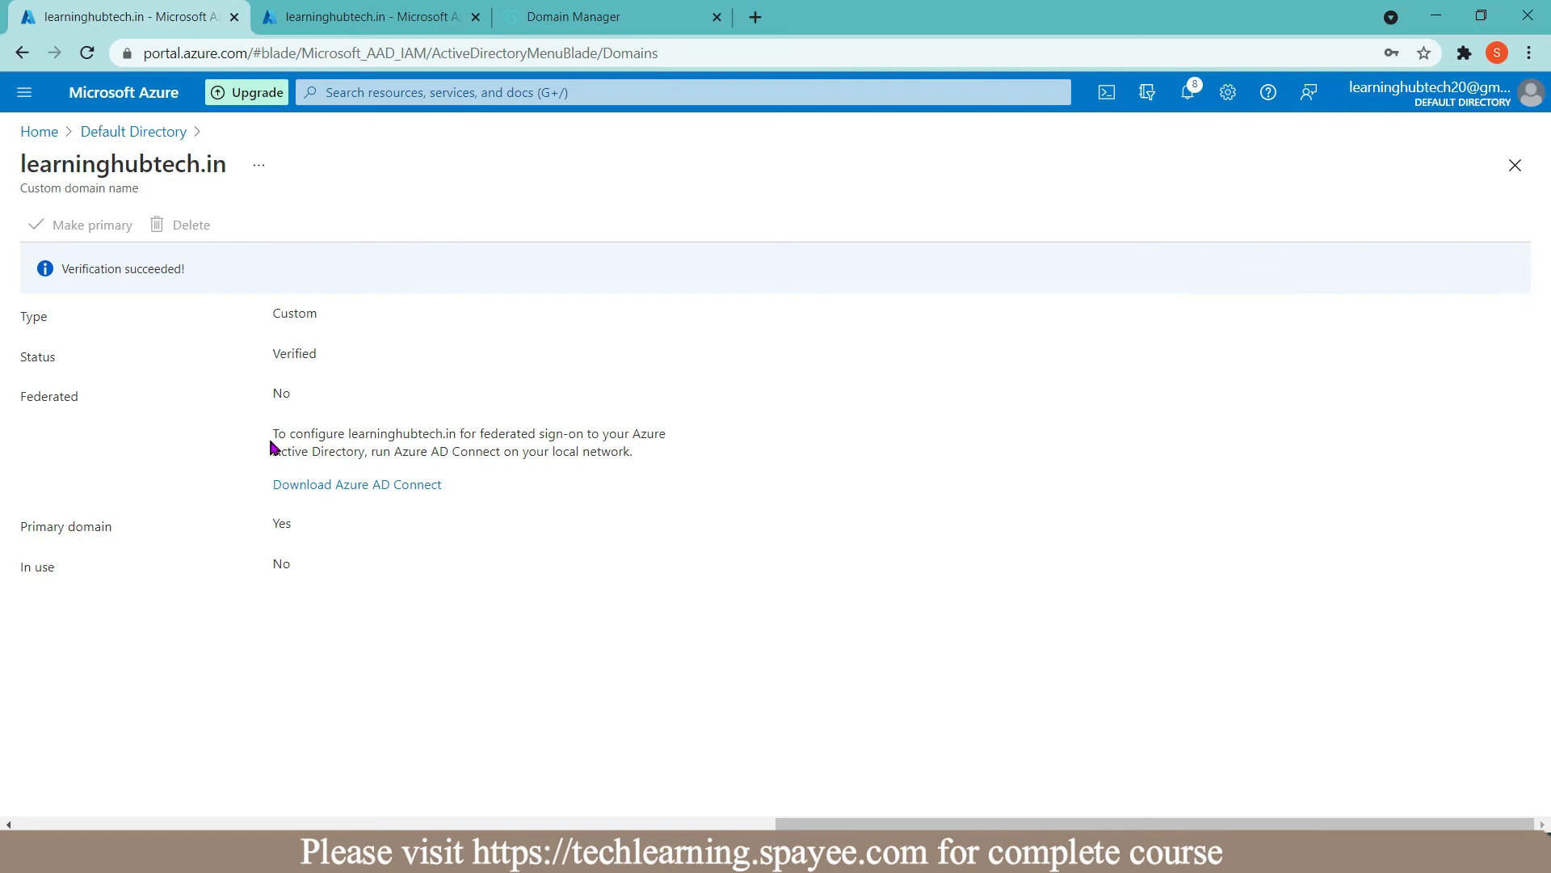
Step: Start creating a new user in the Default Directory with user name user1 on the learninghubtech.in domain
left_click(109, 134)
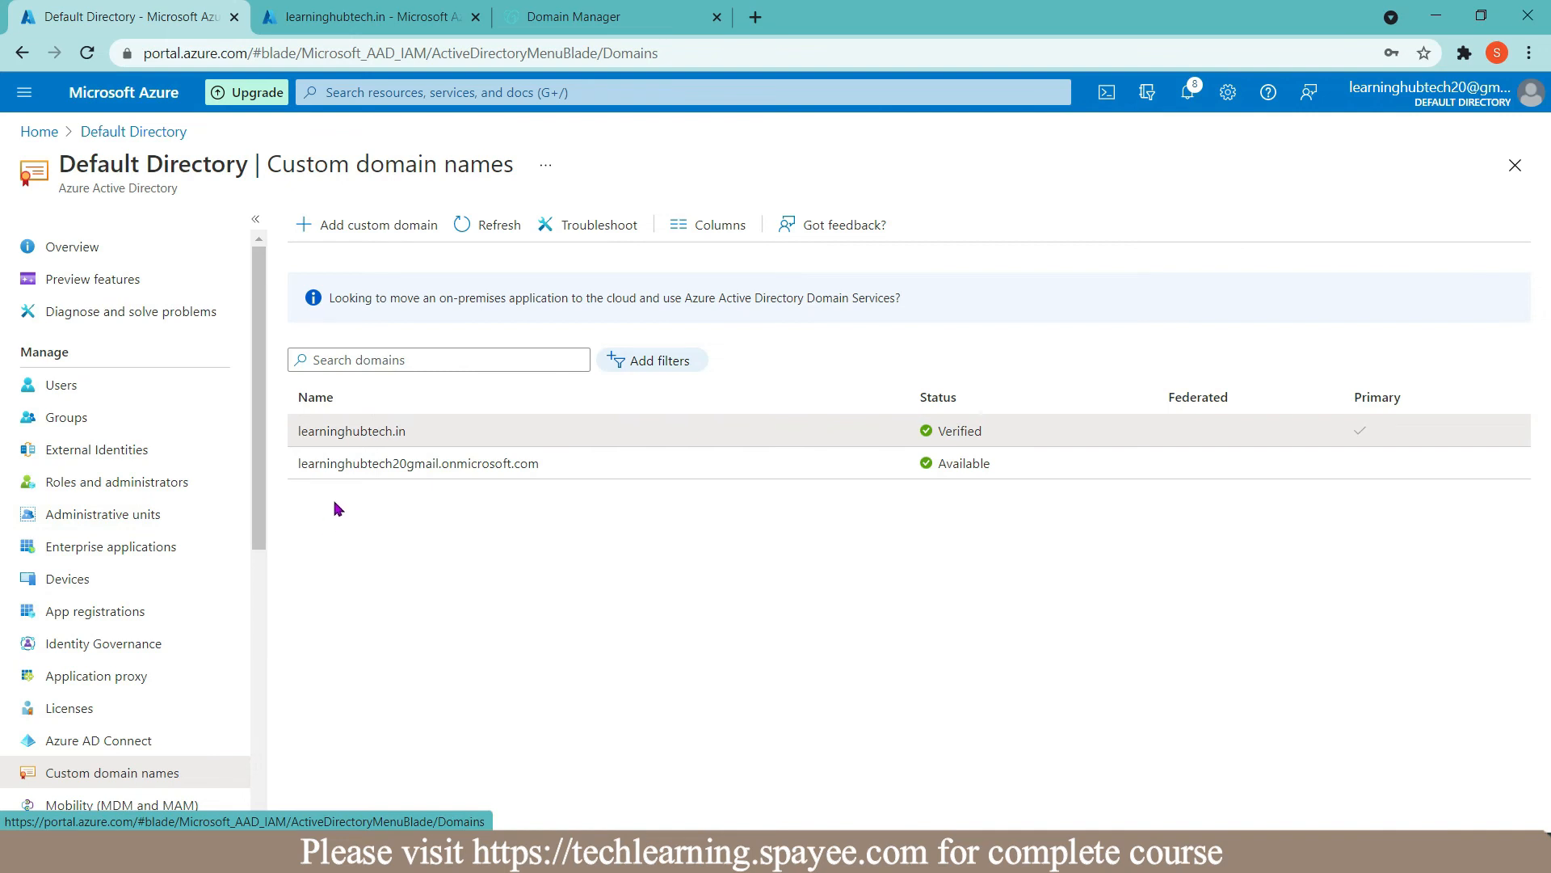
left_click(63, 387)
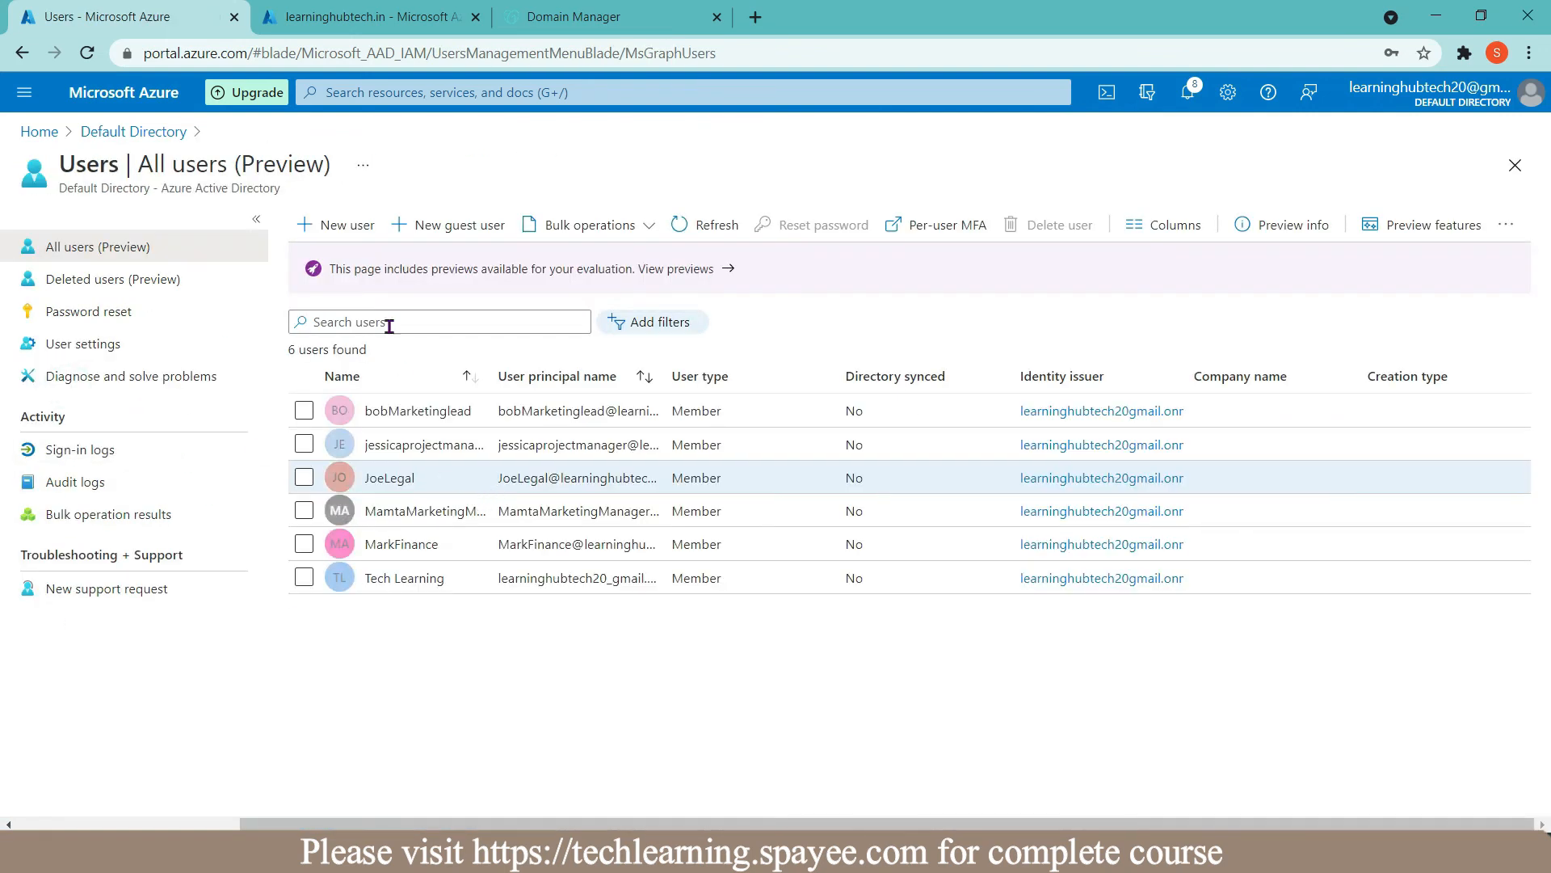
left_click(328, 226)
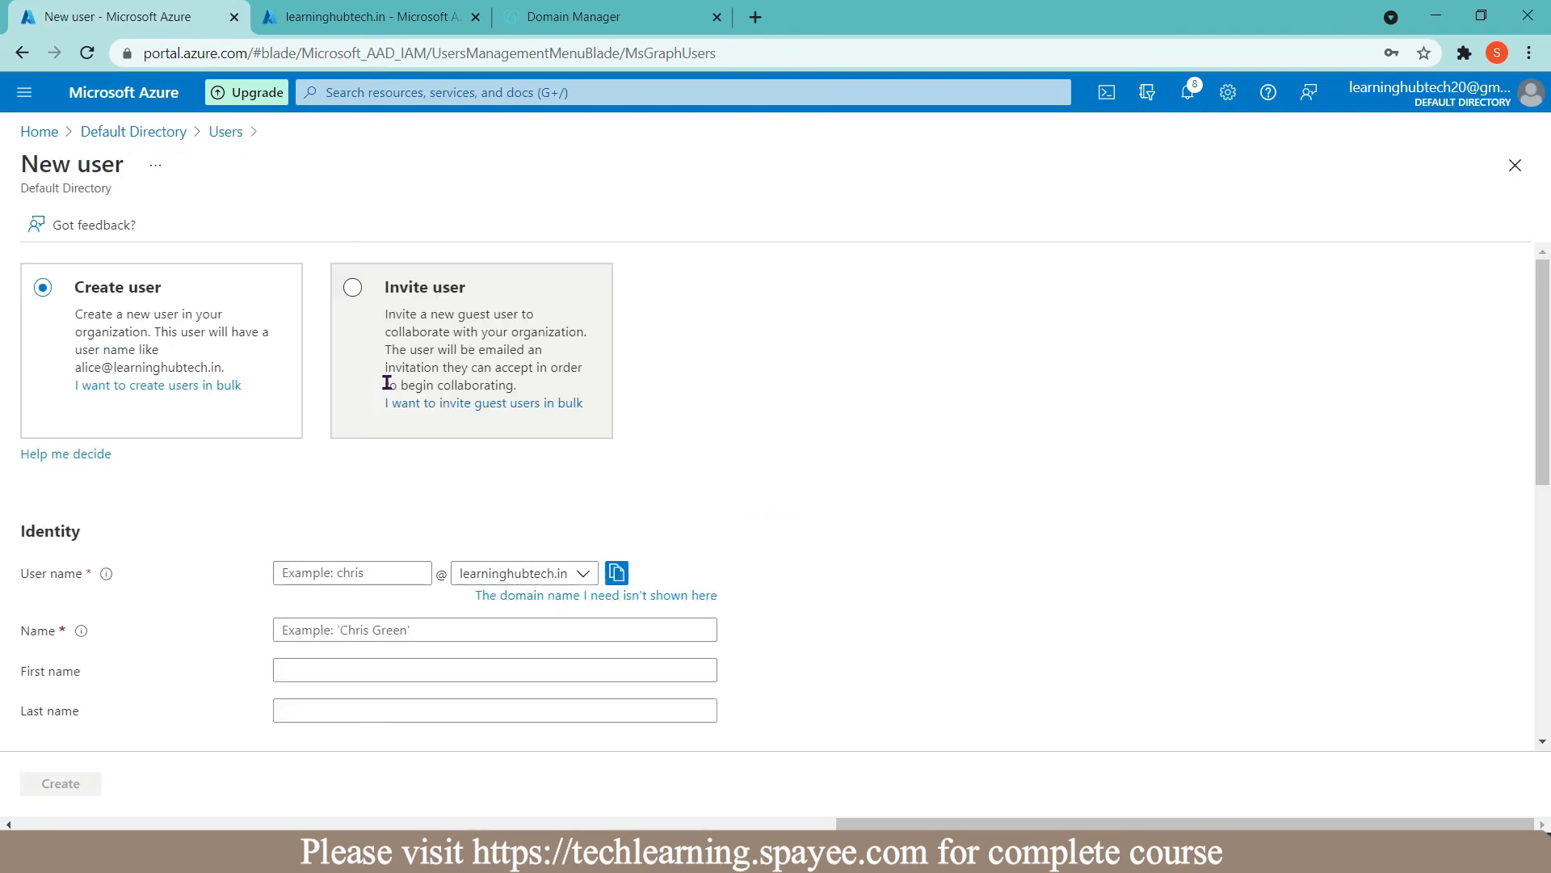
left_click(323, 573)
type("user1")
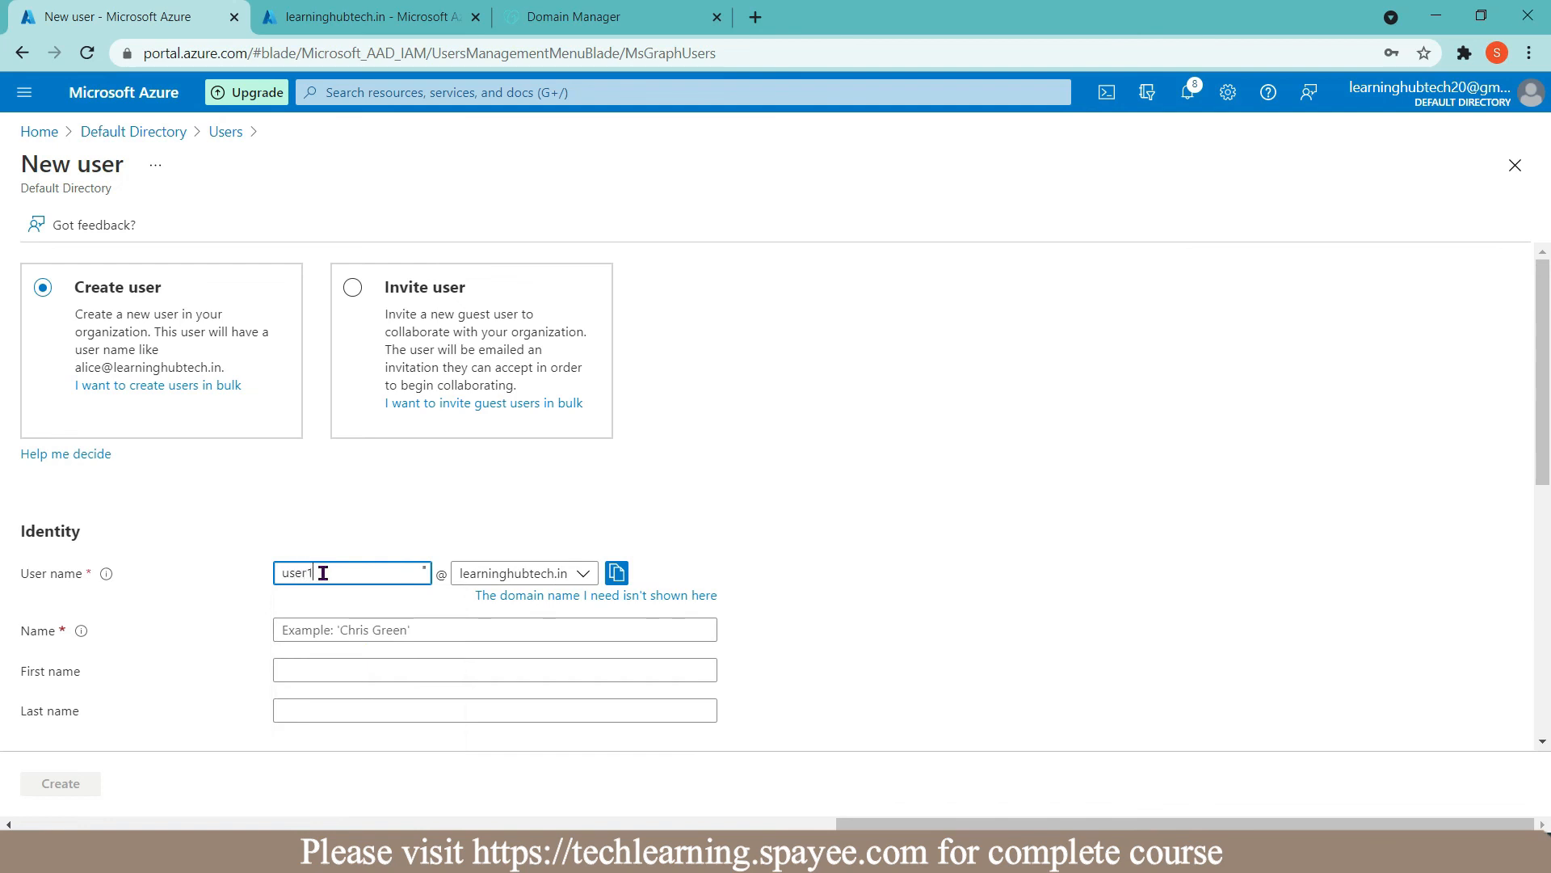
left_click(483, 572)
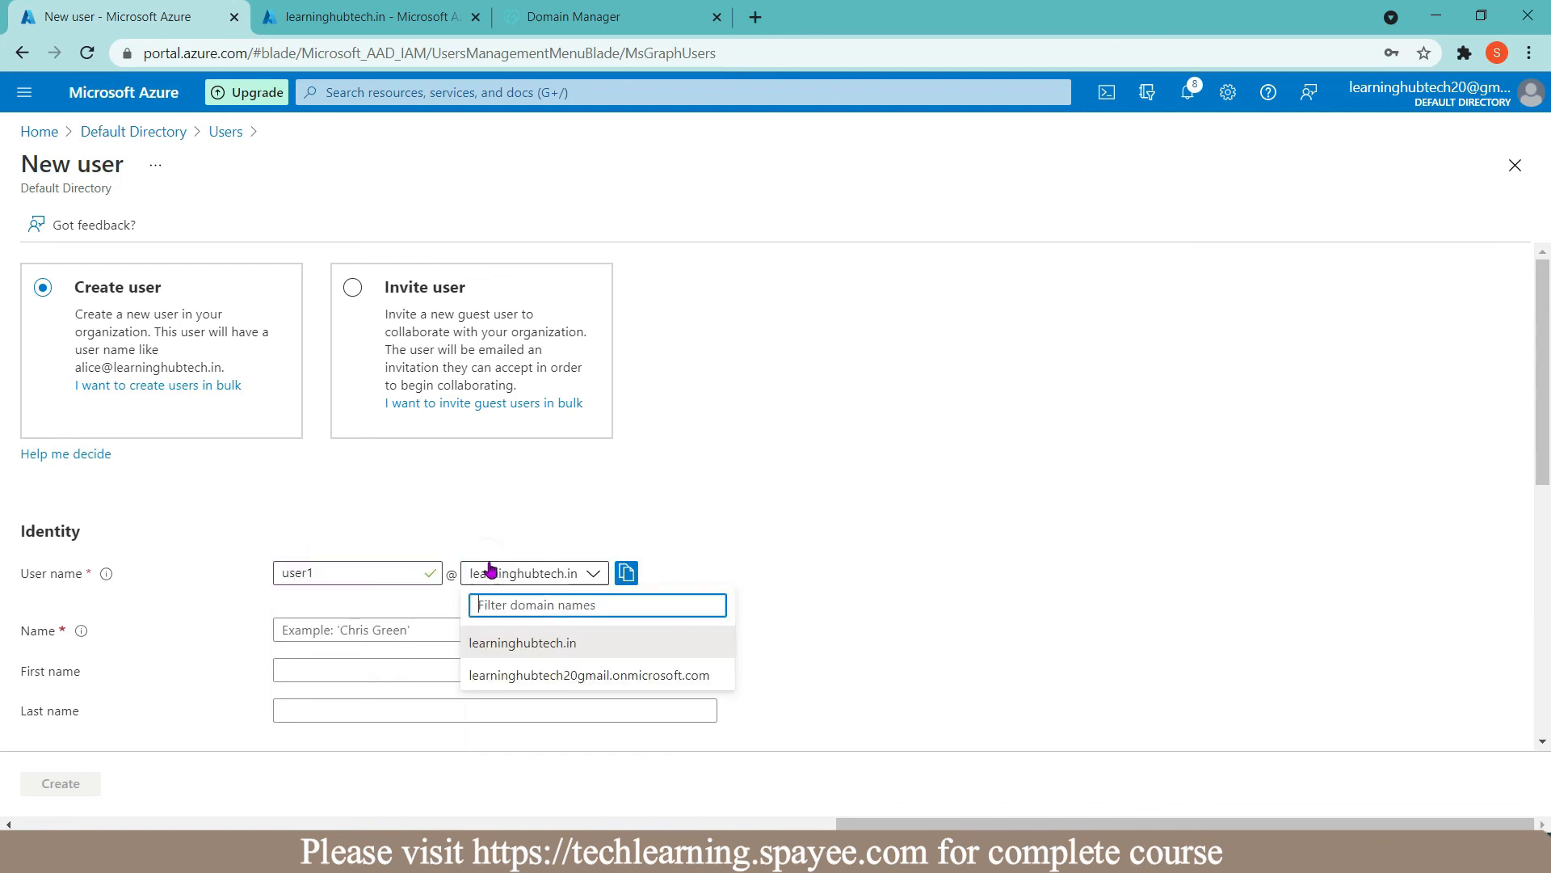
left_click(506, 645)
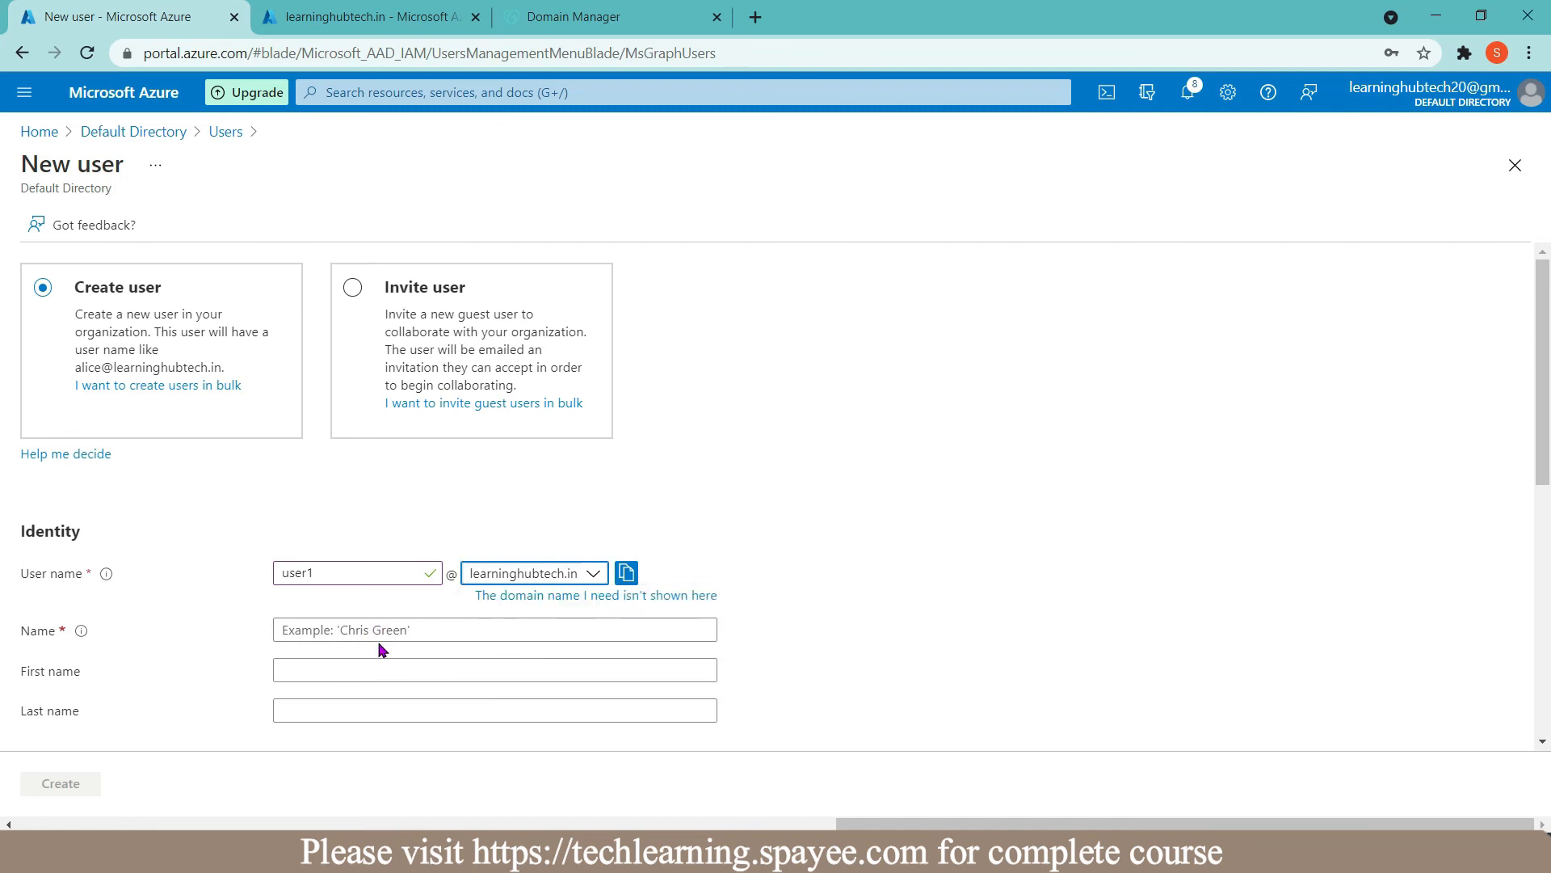
Step: Reuse the user name user1 as the name, enter a self-chosen initial password, and create the user
left_click_drag(342, 575, 217, 565)
key("ctrl+c")
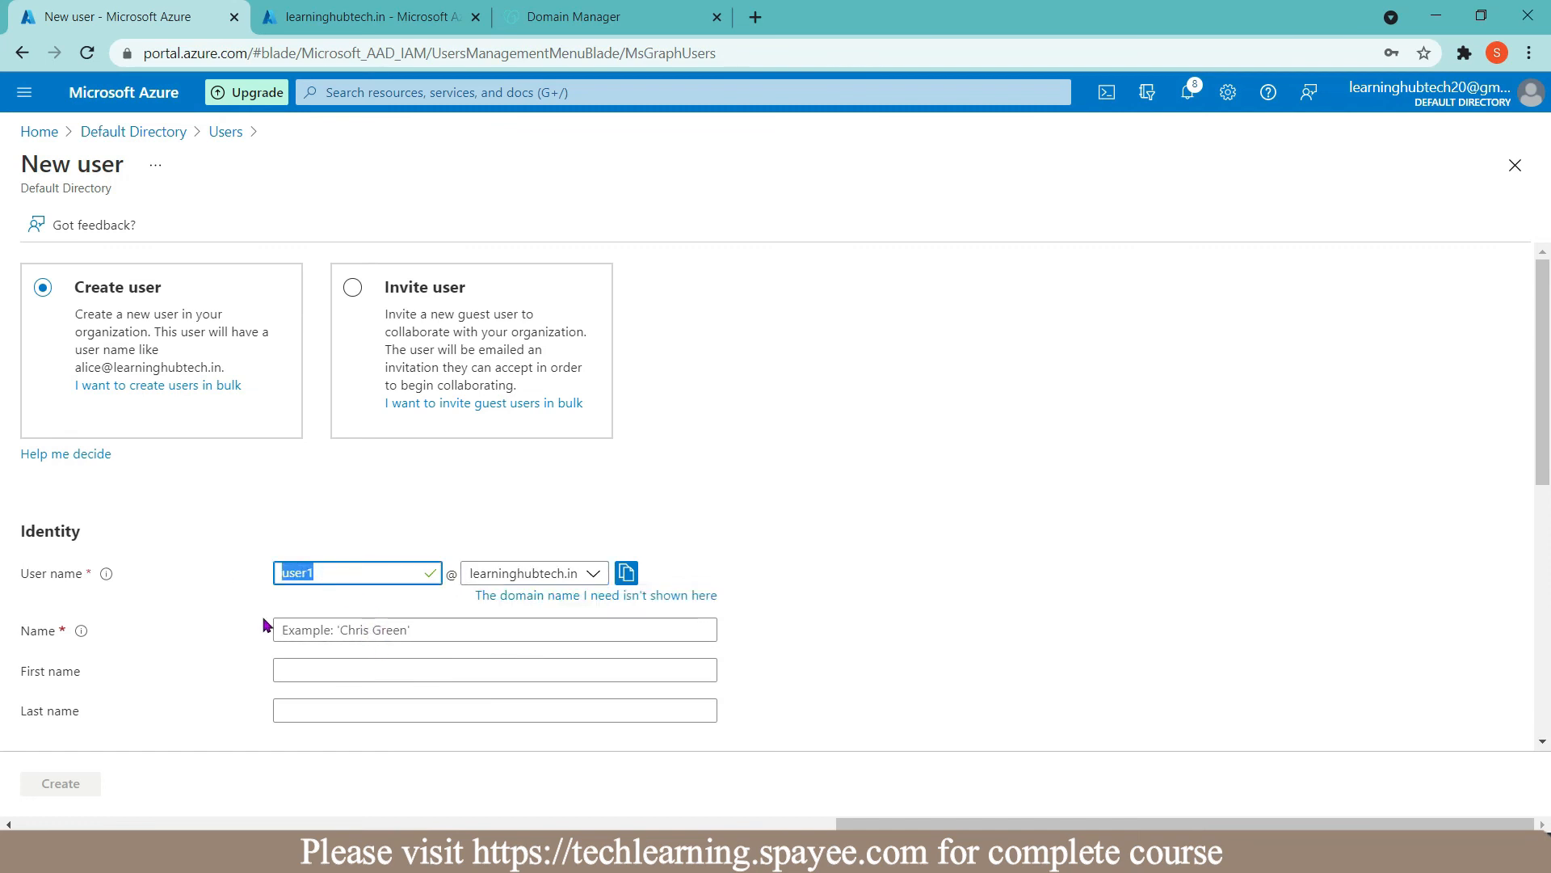
left_click(305, 629)
key("ctrl+v")
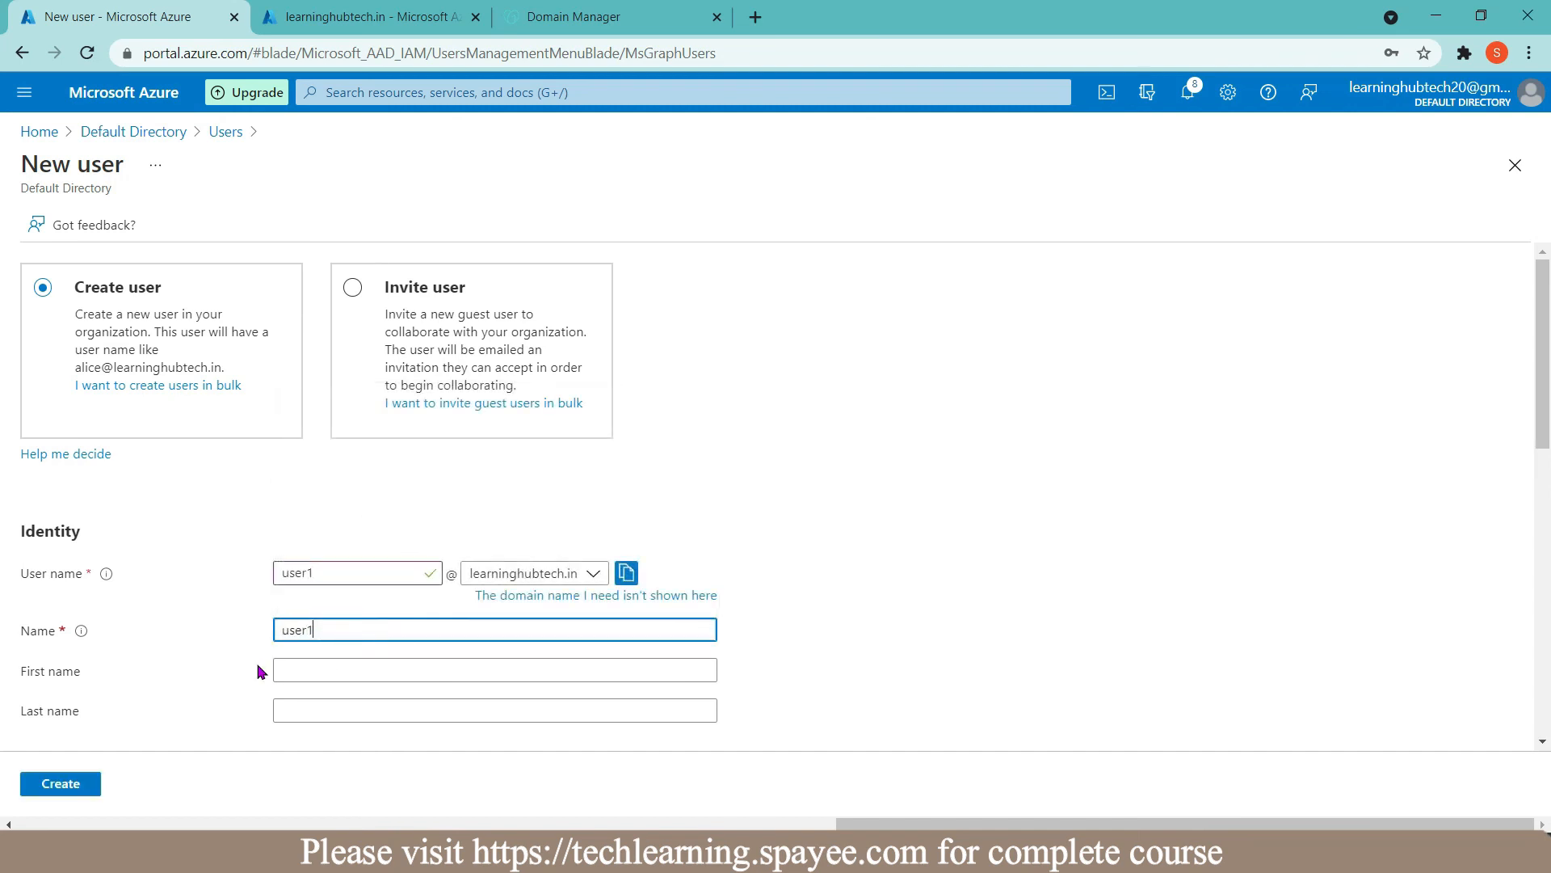
scroll(258, 672, "down", 3)
left_click(275, 638)
left_click(345, 675)
key("ctrl+v")
scroll(371, 665, "down", 6)
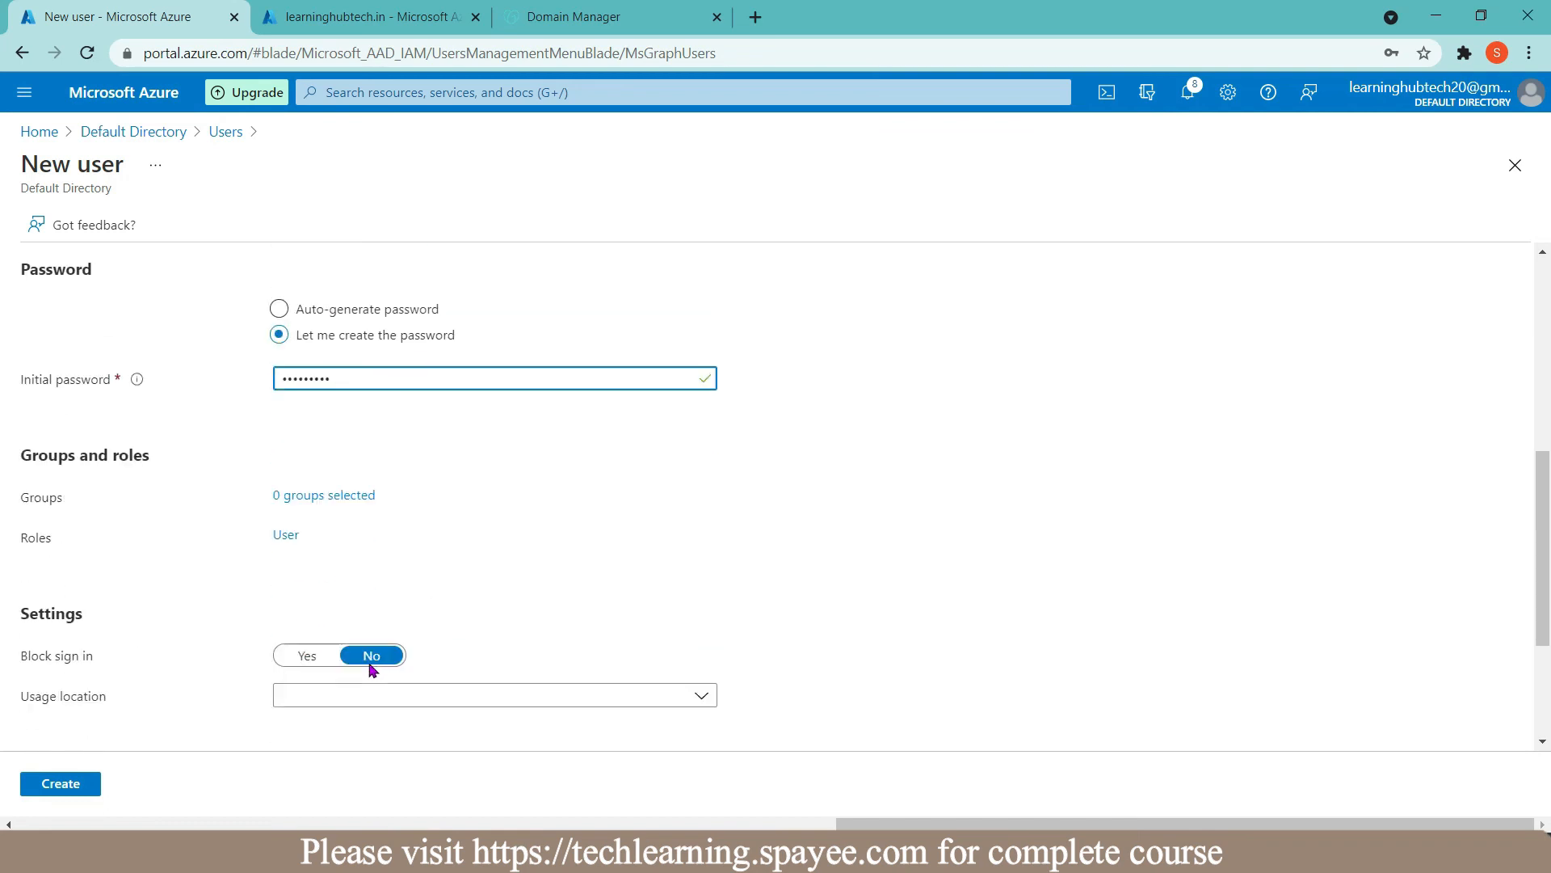
left_click(60, 783)
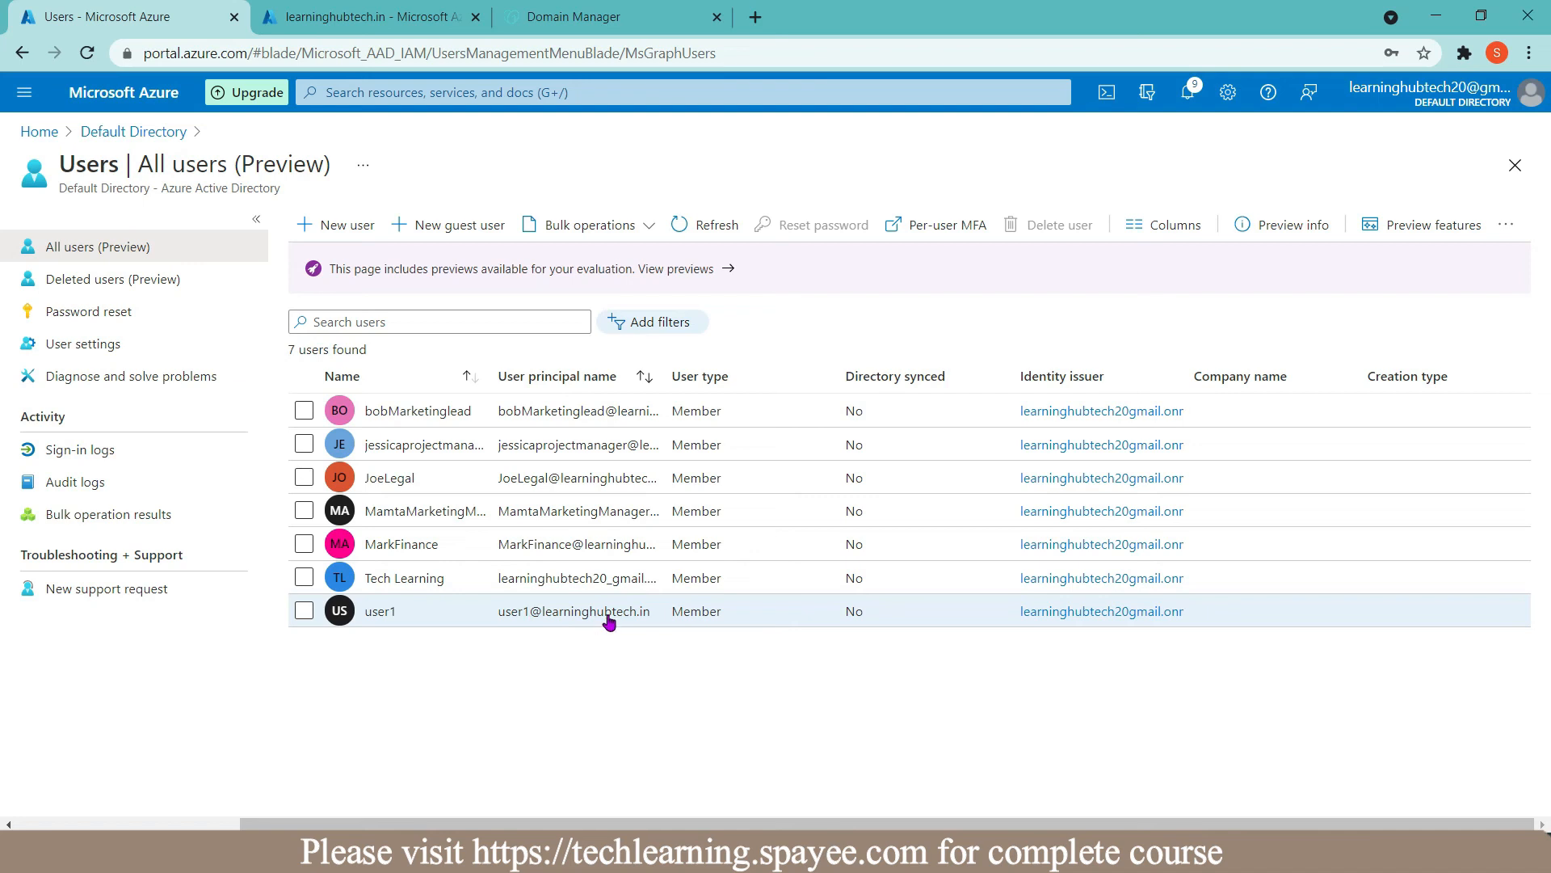
Step: Review user1's profile and the details of the learninghubtech.in custom domain
left_click(379, 614)
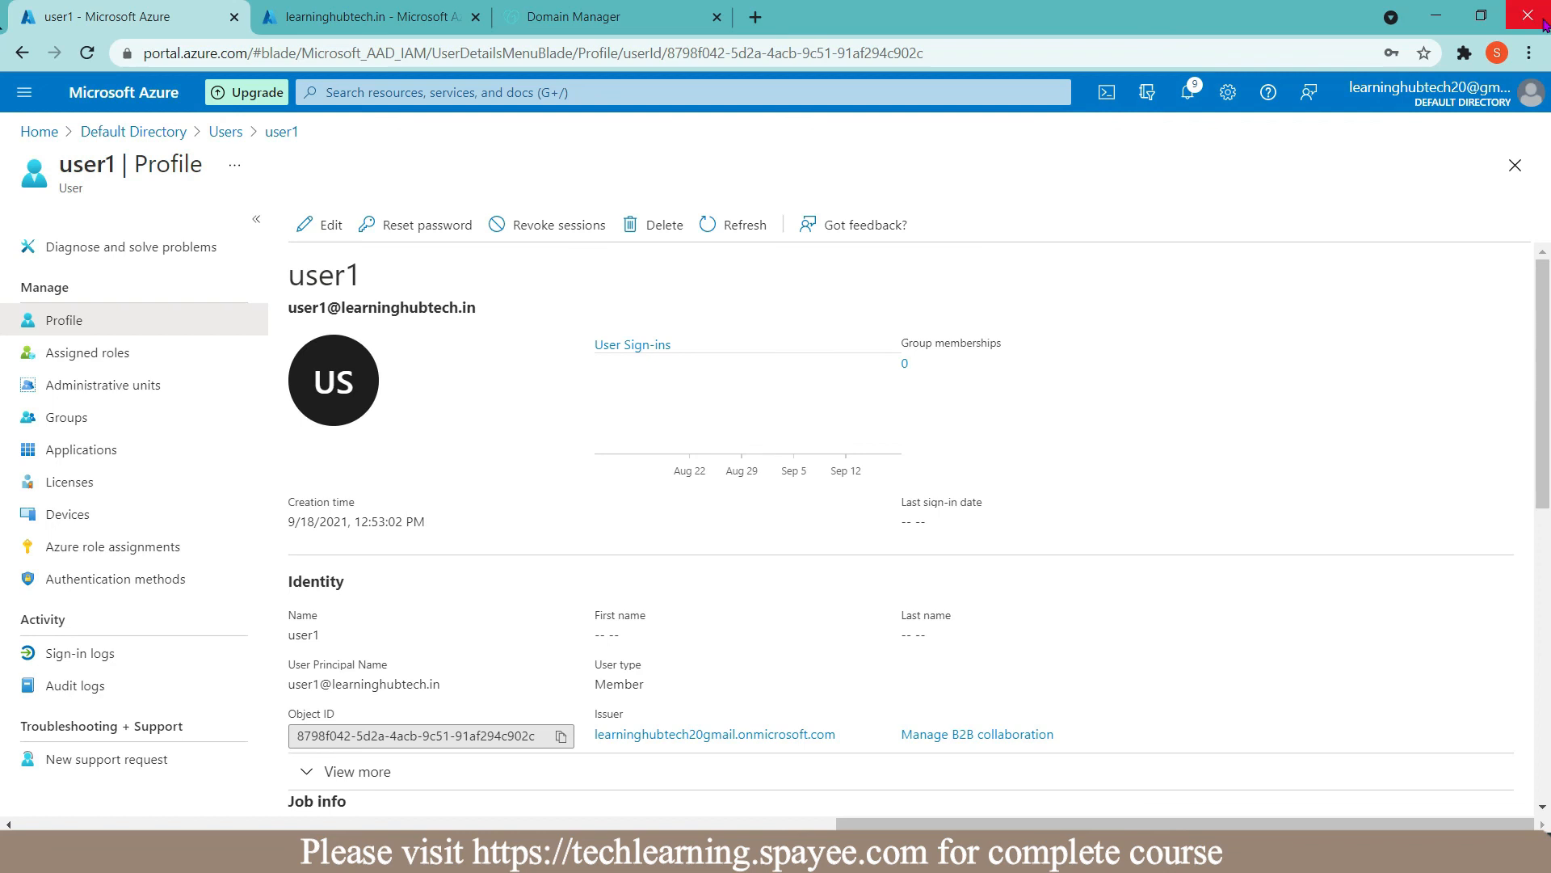
left_click(117, 134)
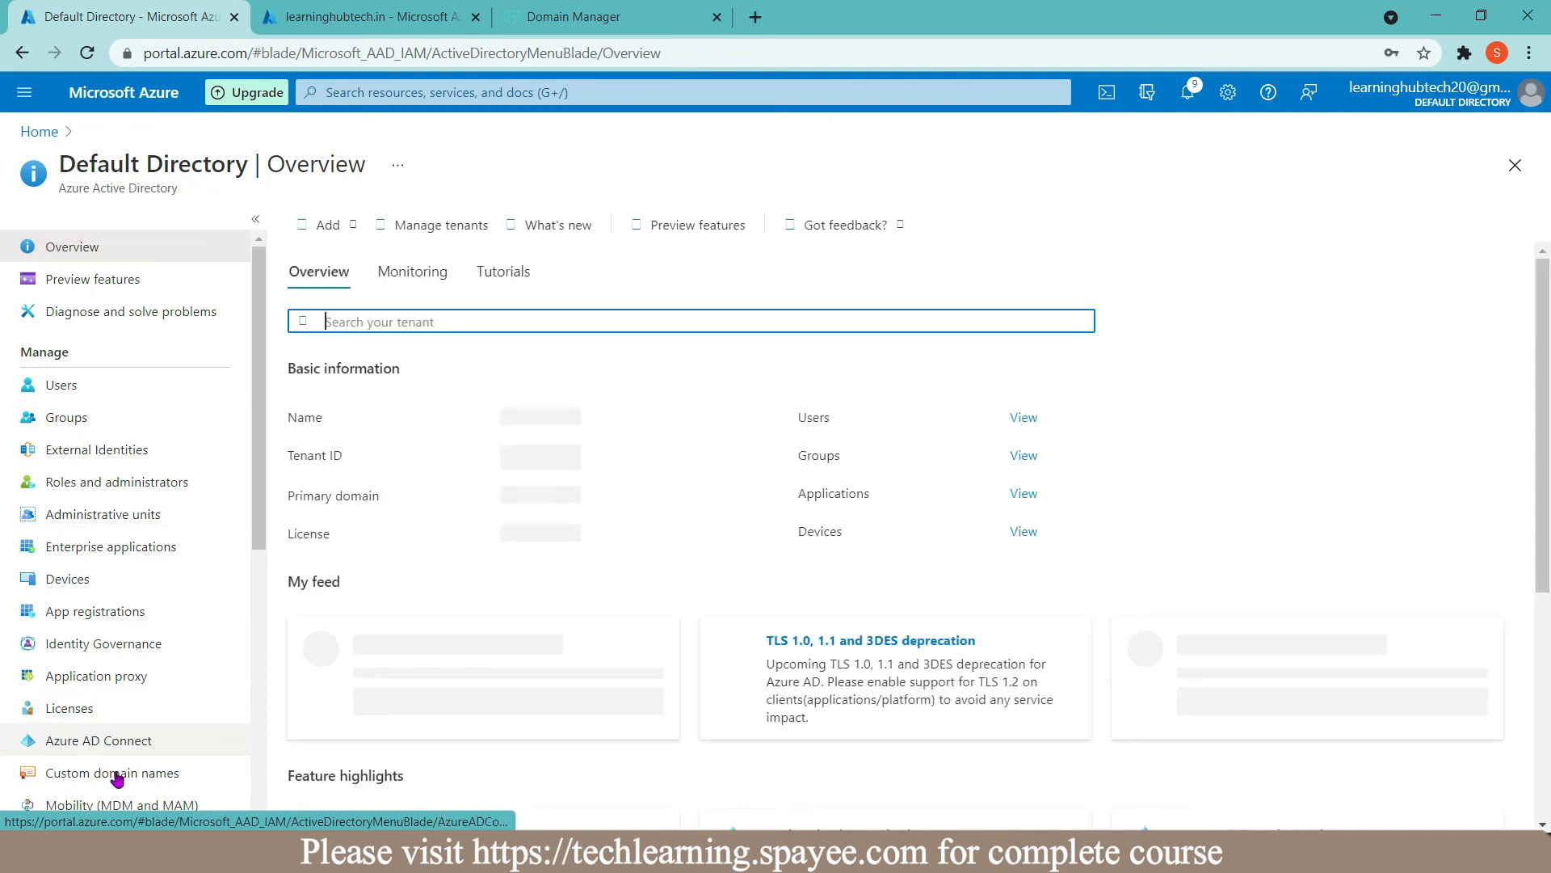
left_click(118, 775)
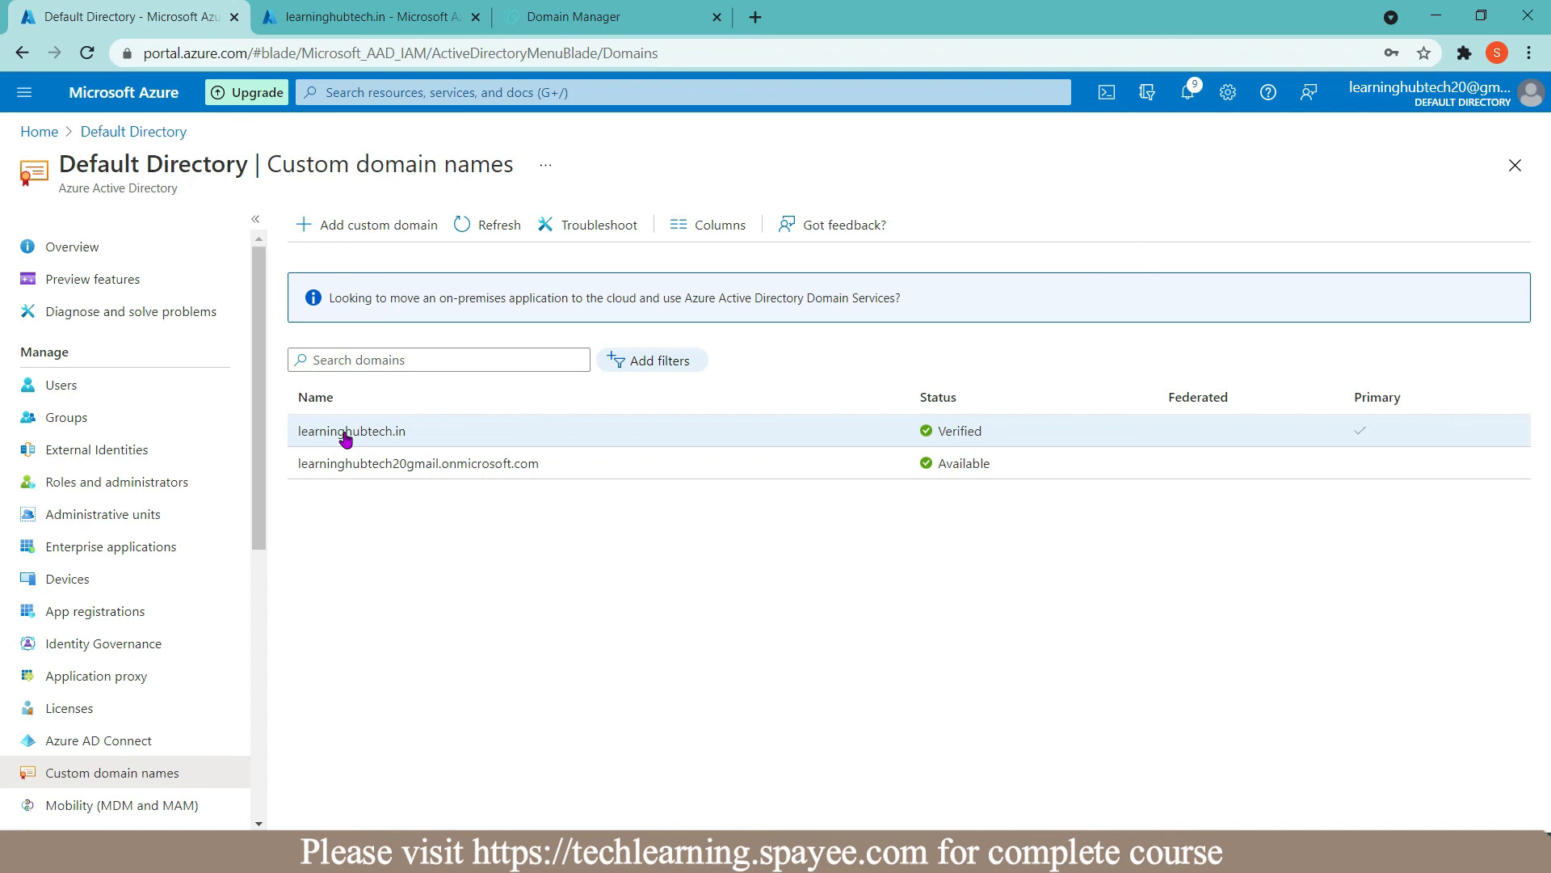
left_click(346, 432)
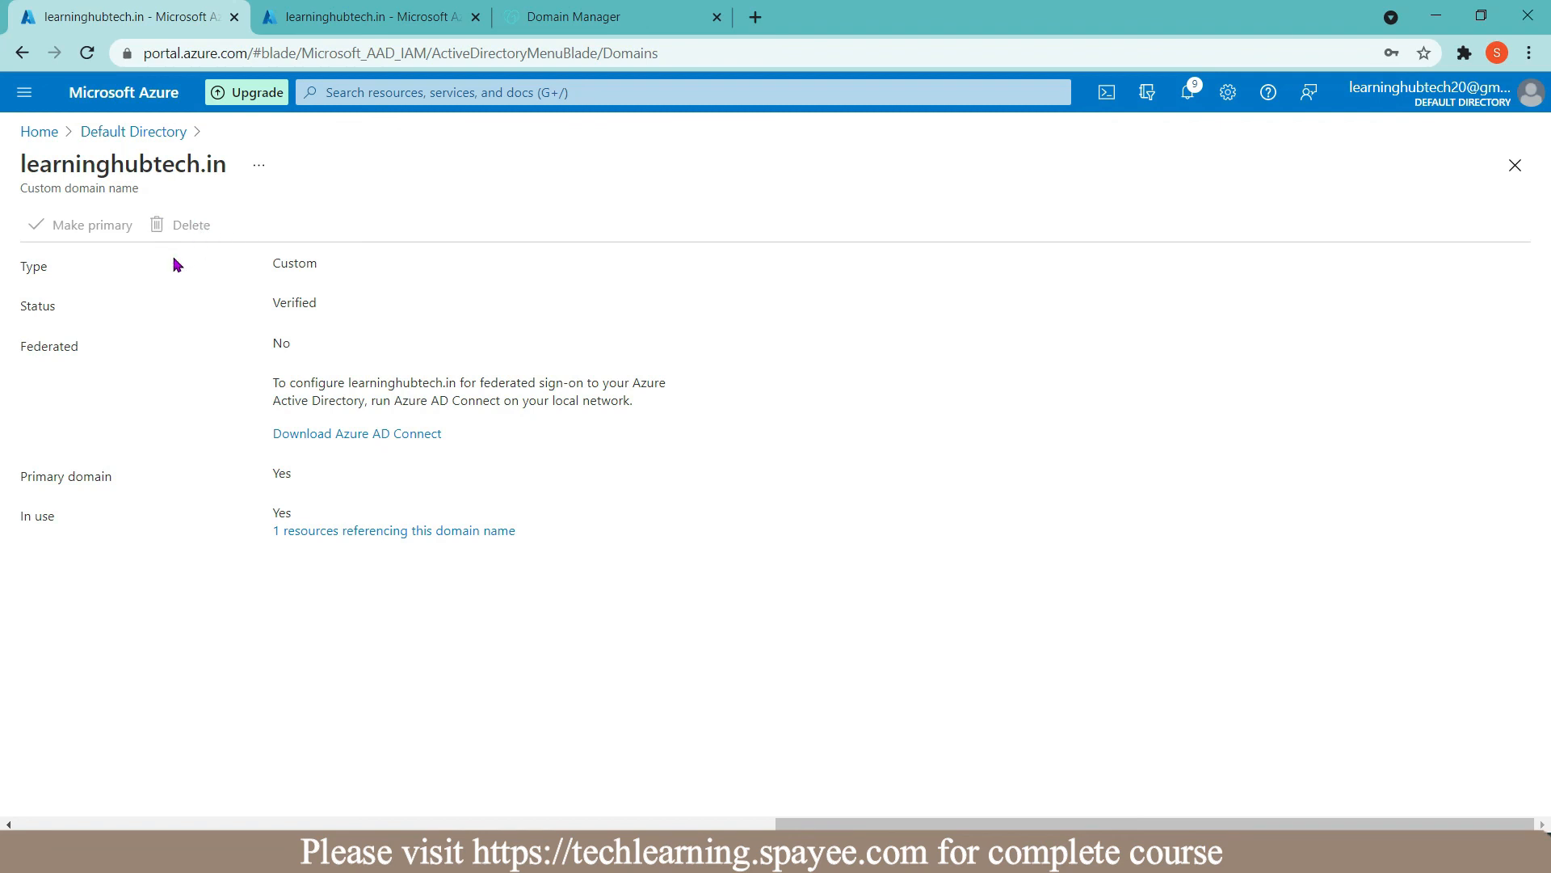
Step: Make the directory's initial onmicrosoft.com domain the primary domain instead of learninghubtech.in
left_click(127, 131)
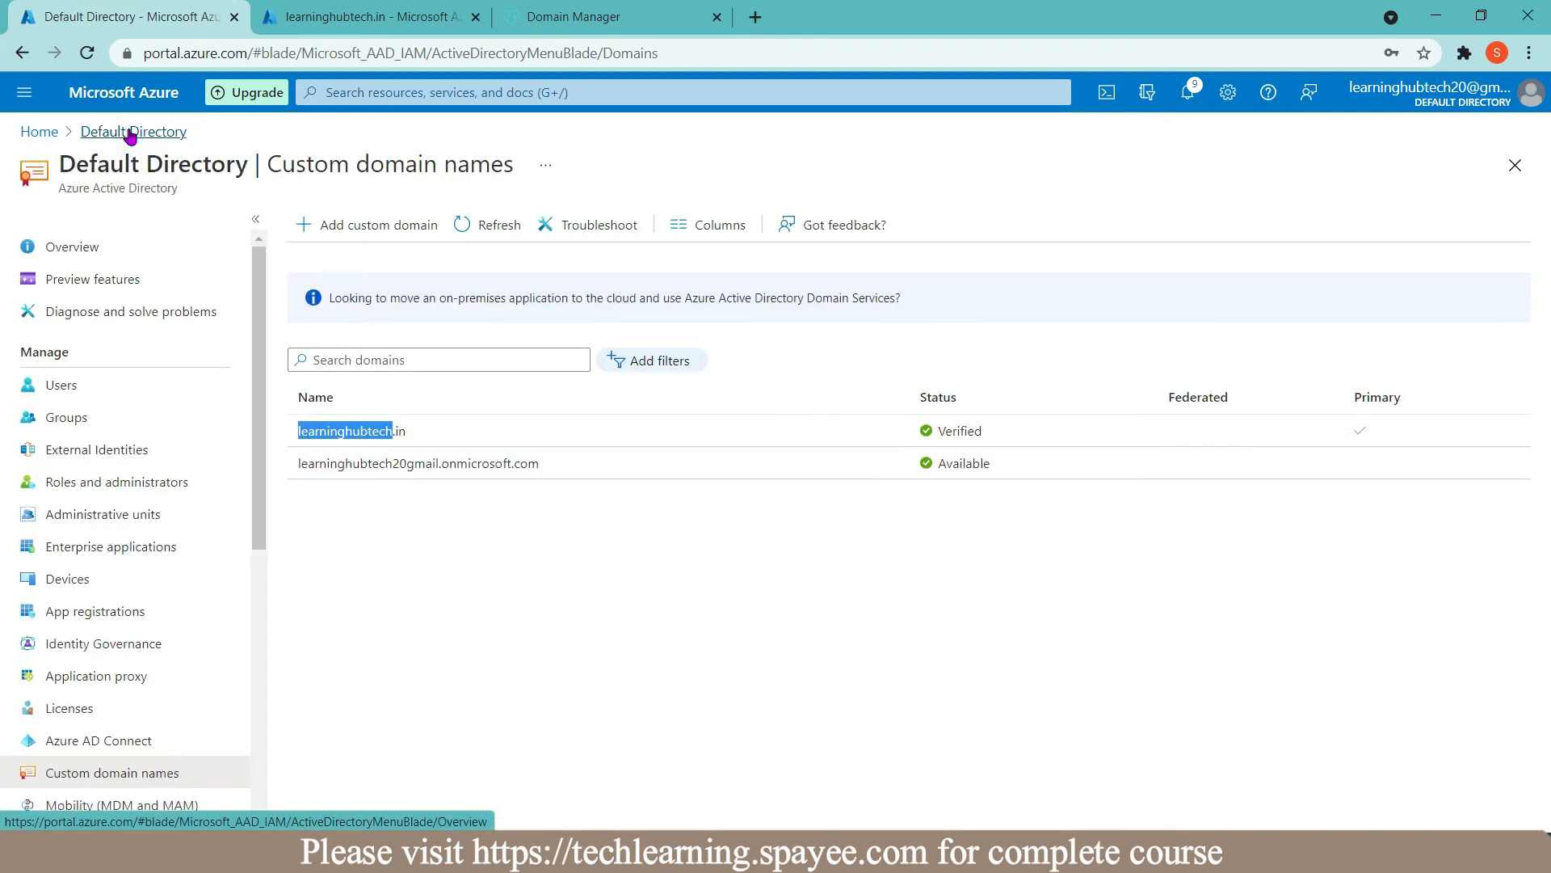
left_click(365, 471)
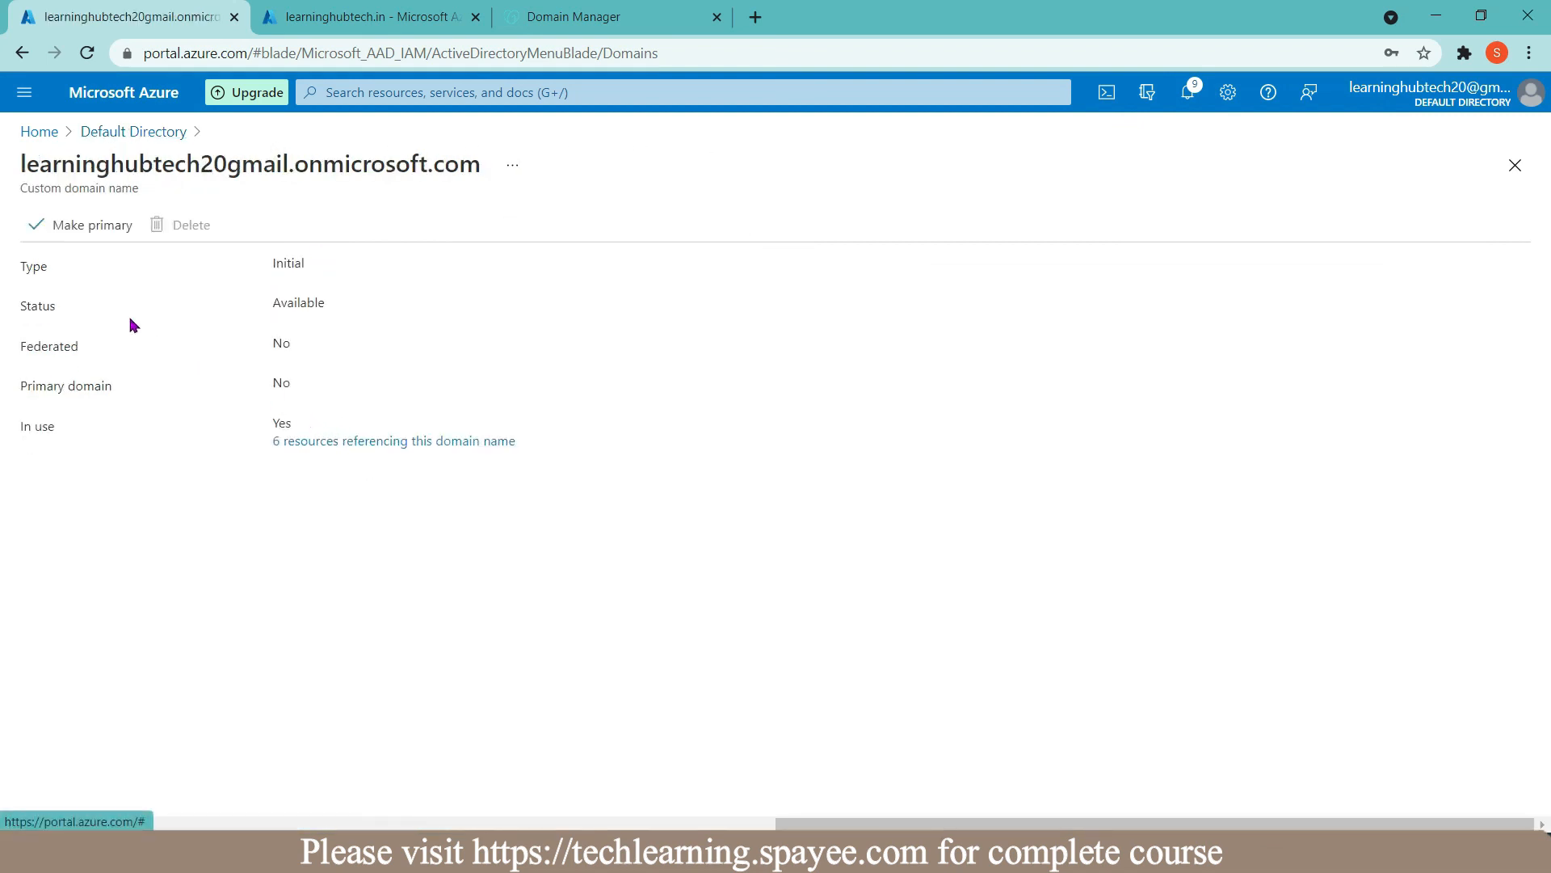
left_click(67, 232)
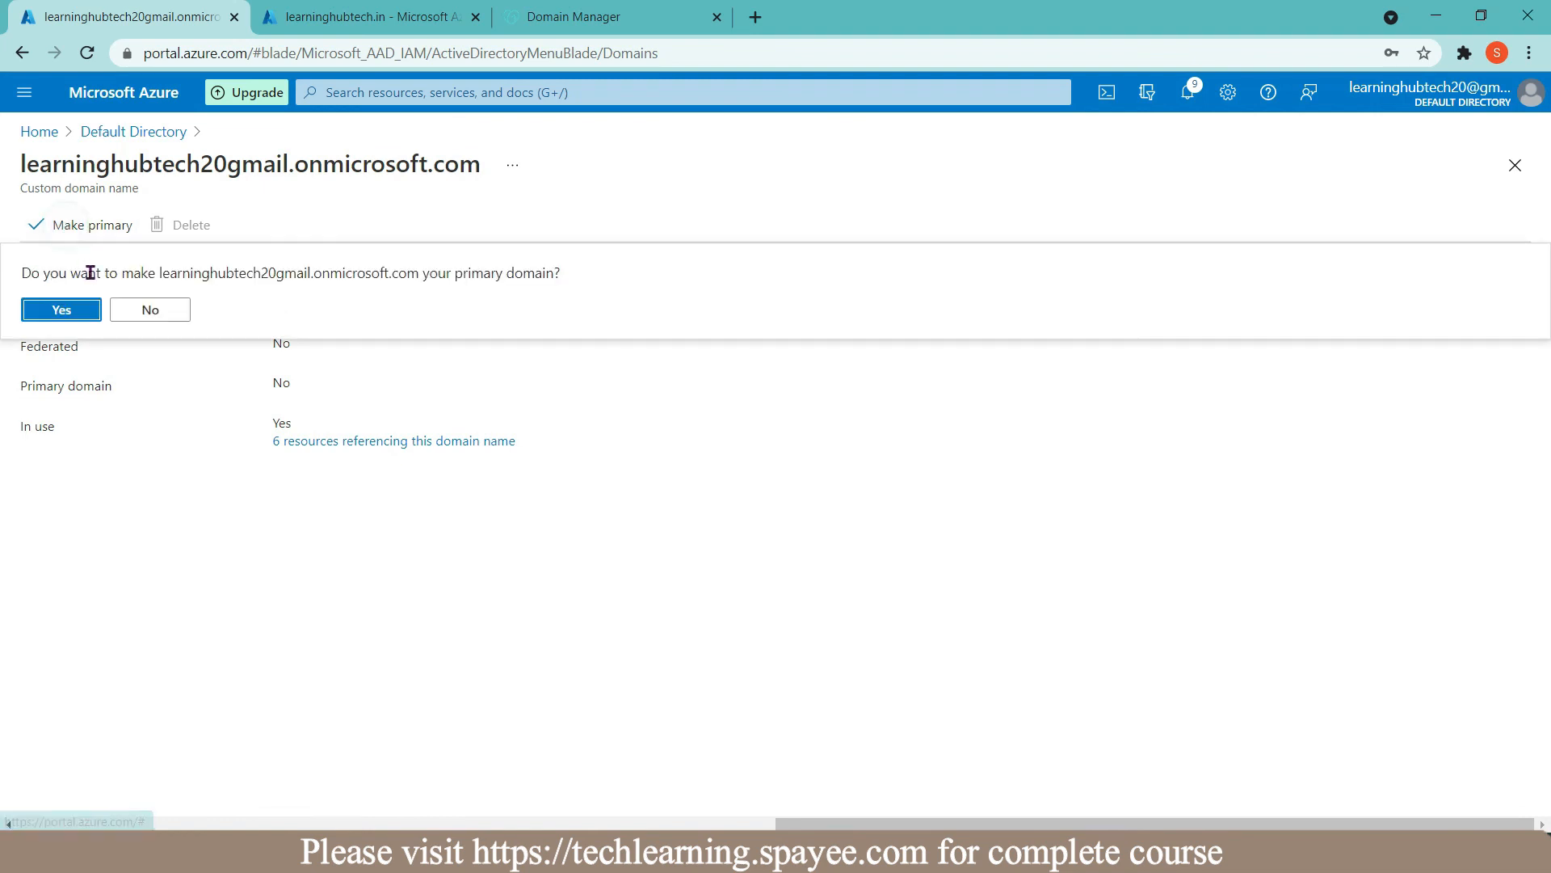
left_click(74, 314)
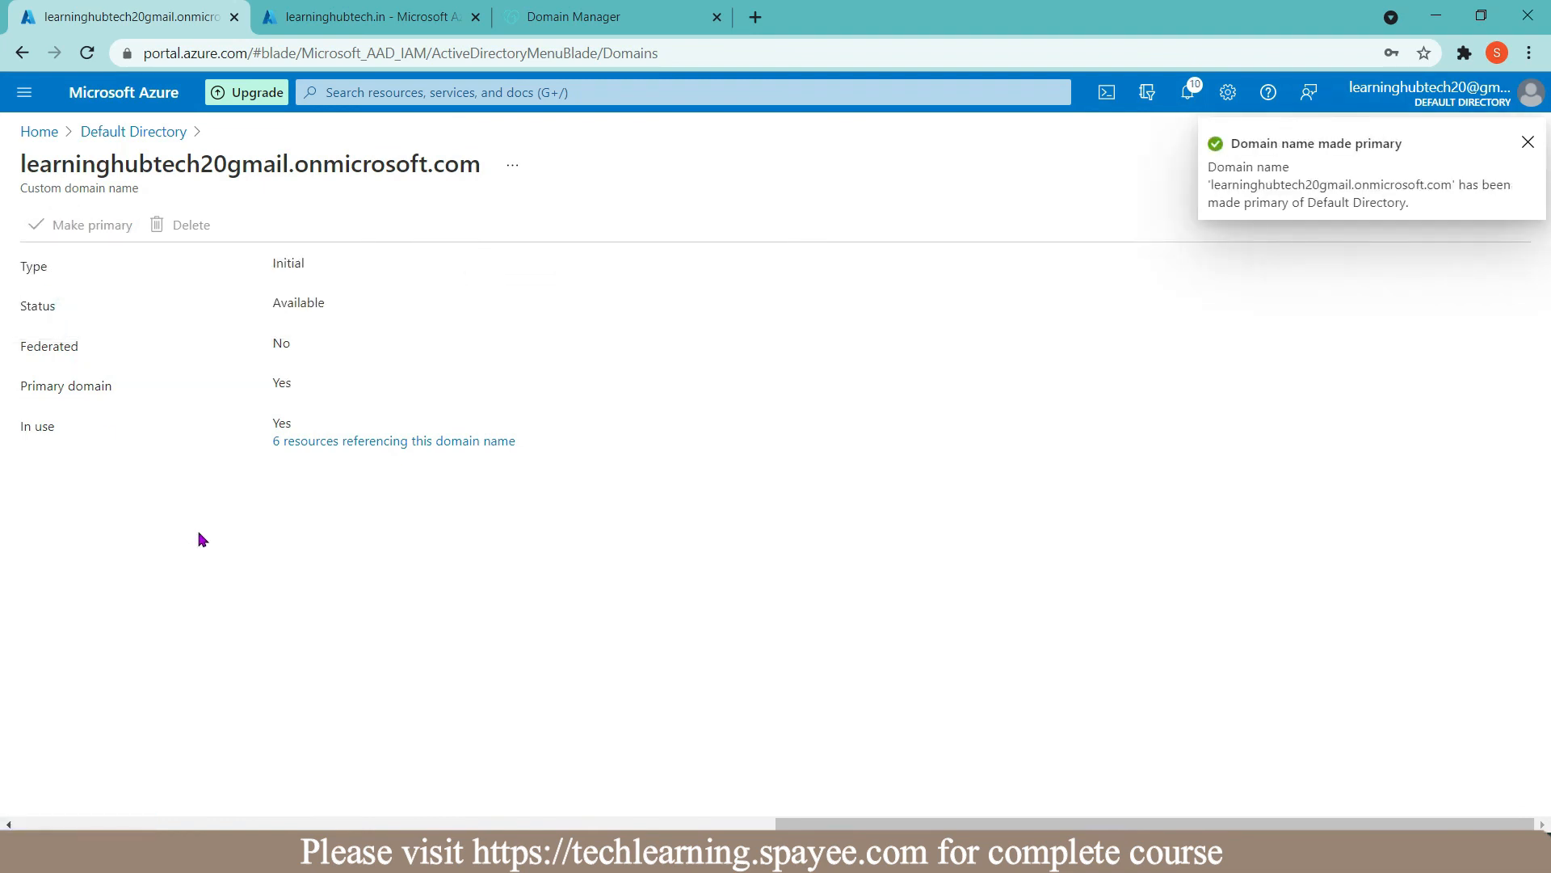
Step: Return to the custom domain names list and open the learninghubtech.in domain's details
left_click(121, 131)
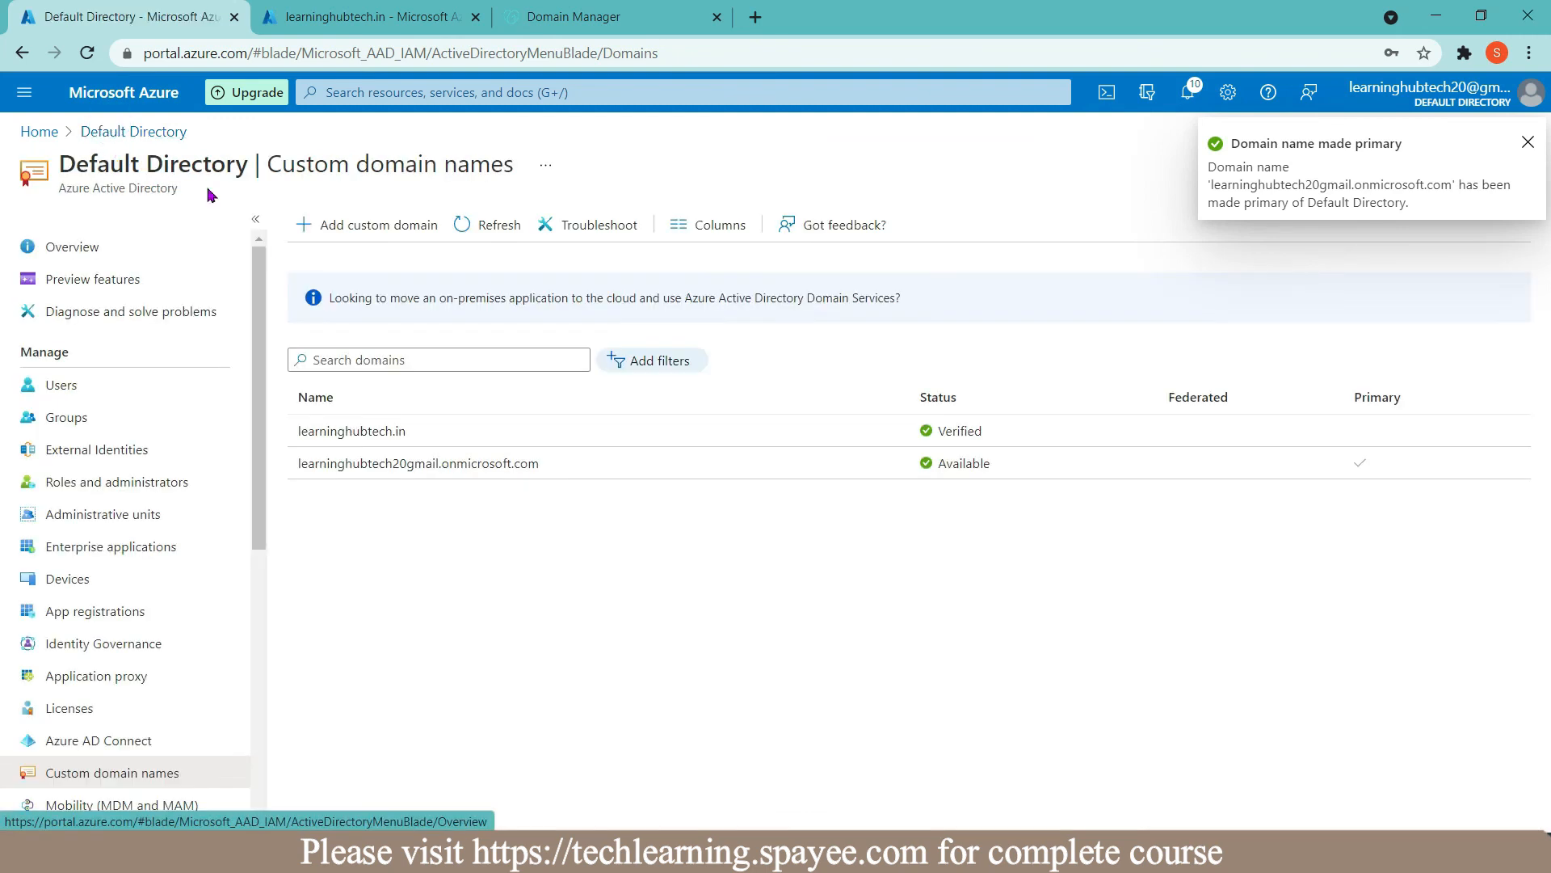
left_click(353, 434)
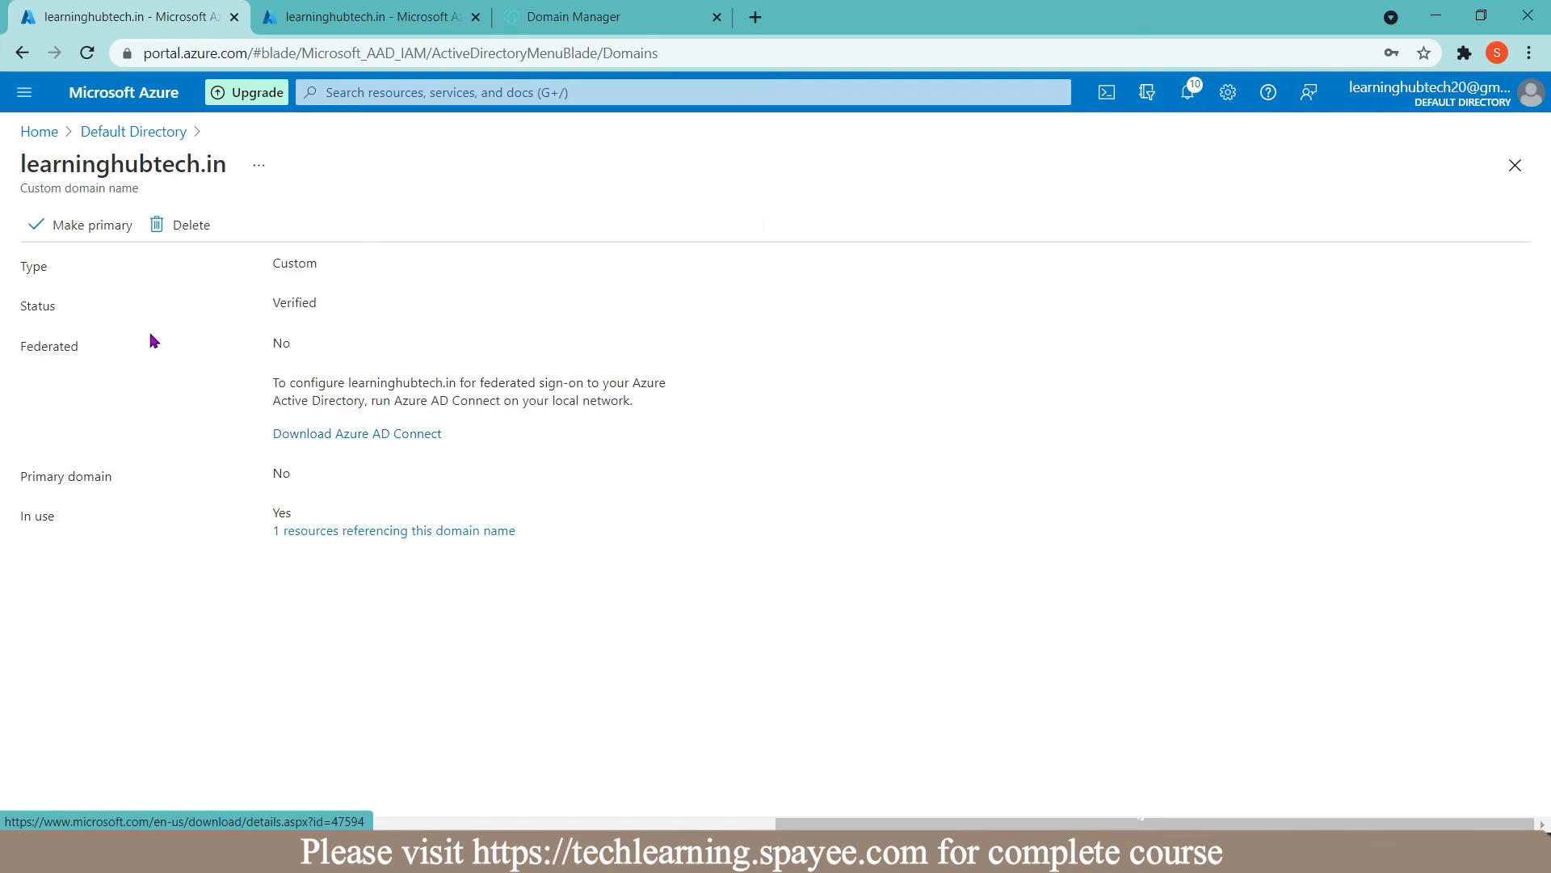